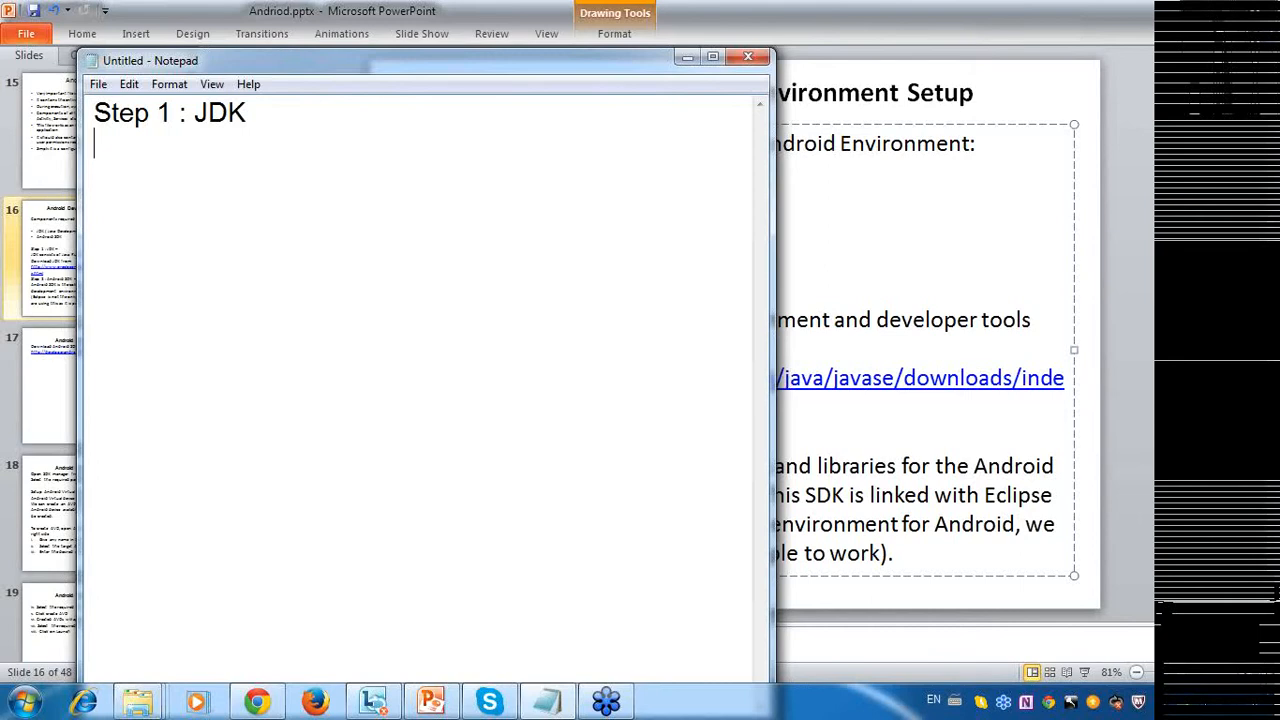
Open a Command Prompt with cmd and check the installed Java version with java -version.
{"action": "left_click", "coordinate": [22, 704]}
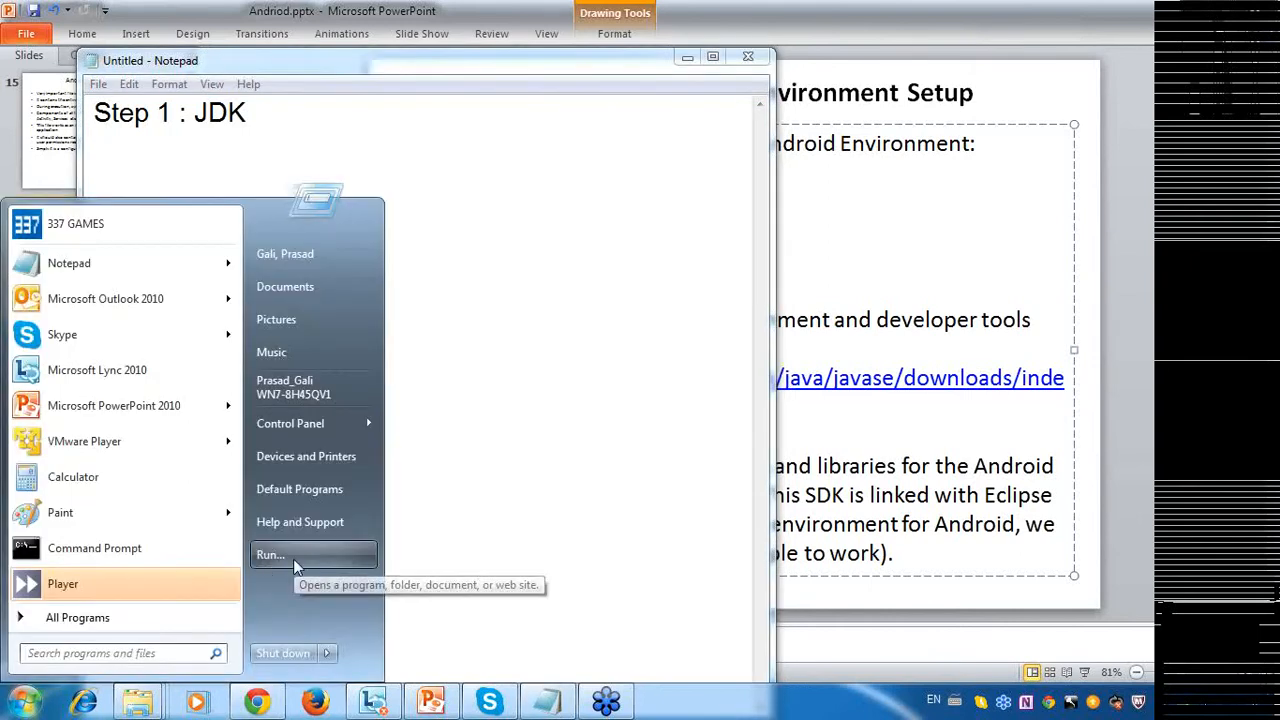
{"action": "left_click", "coordinate": [294, 560]}
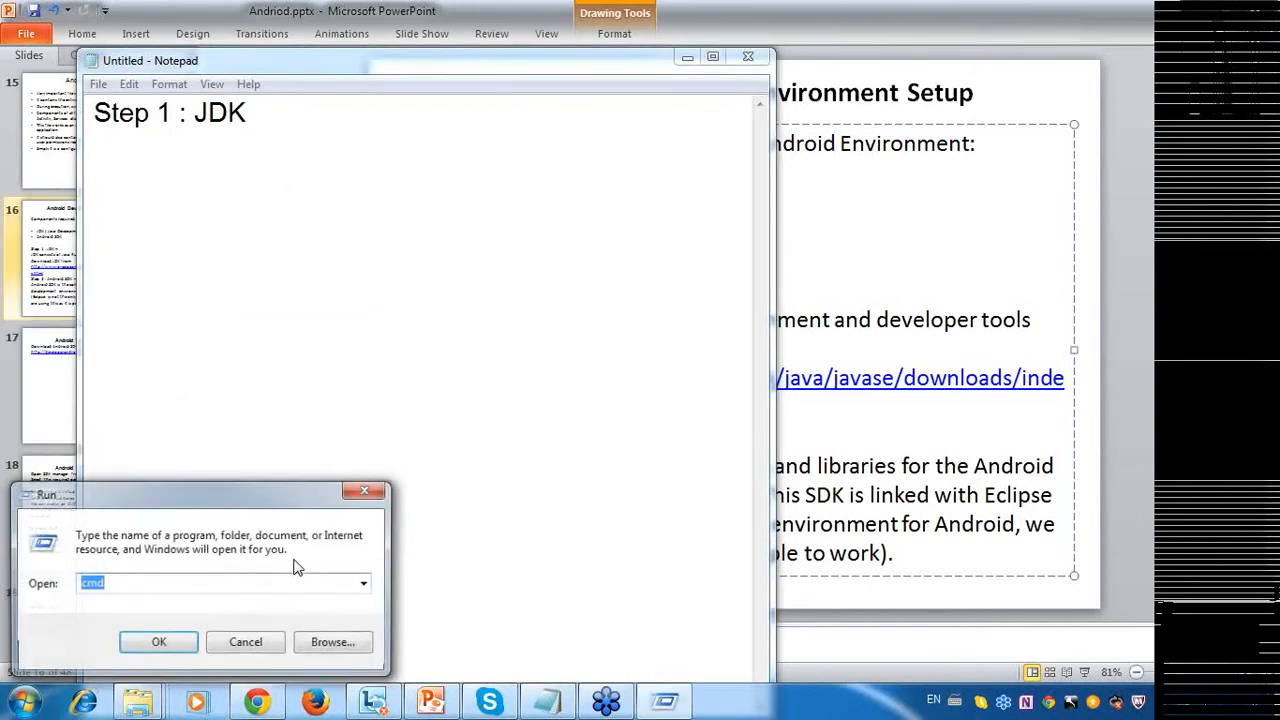
{"action": "key", "text": "Return"}
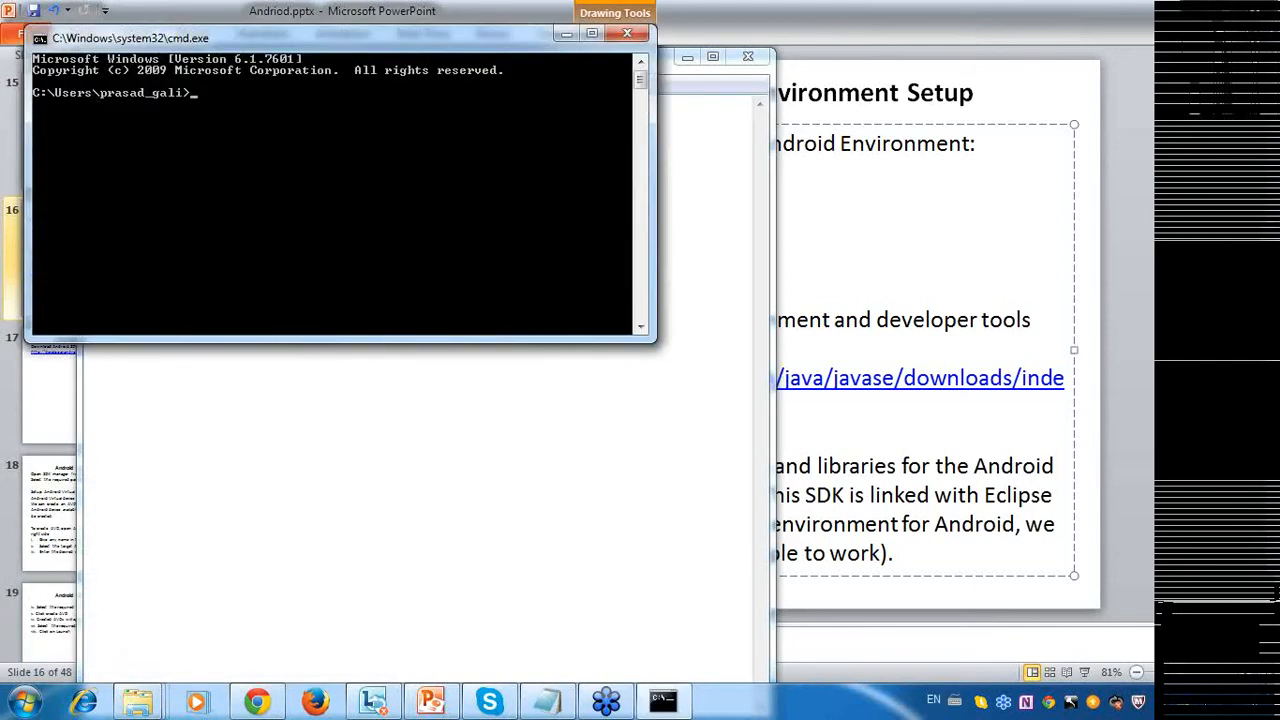
{"action": "type", "text": "java -version"}
{"action": "key", "text": "Return"}
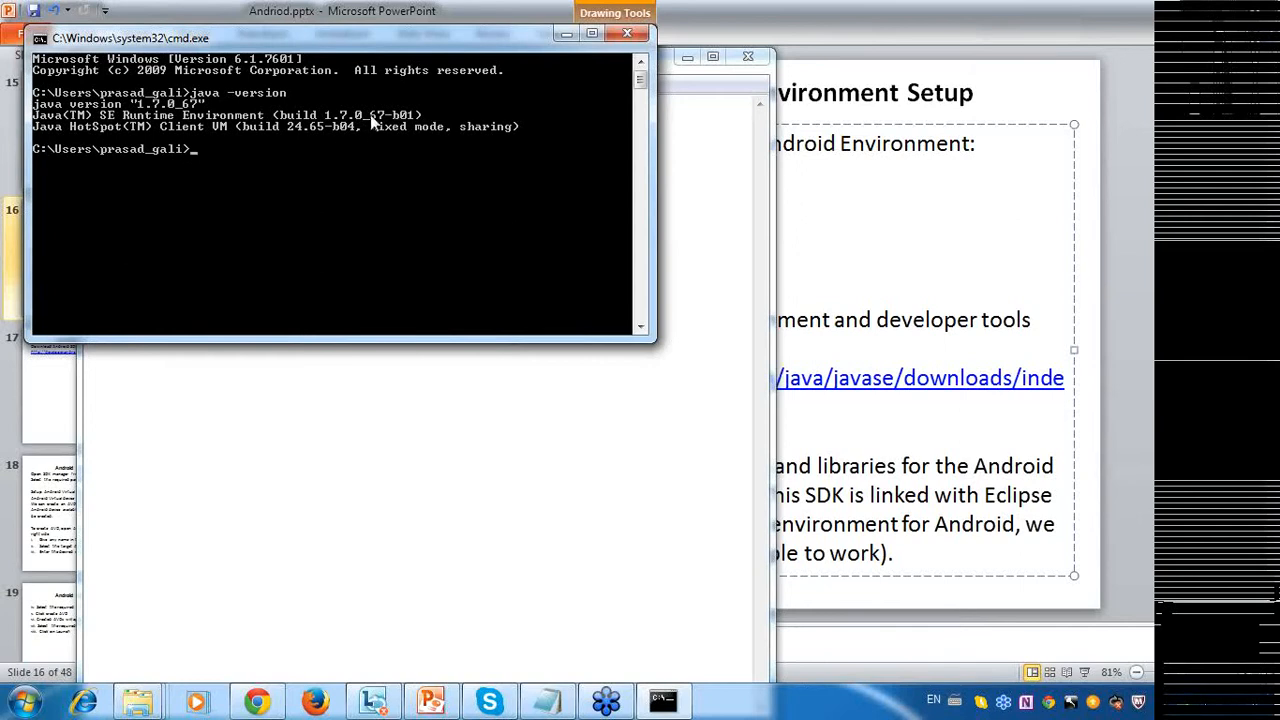
Switch to Notepad and note the command "java -version" below the "Step 1 : JDK" heading.
{"action": "key", "text": "alt+Tab"}
{"action": "type", "text": "j"}
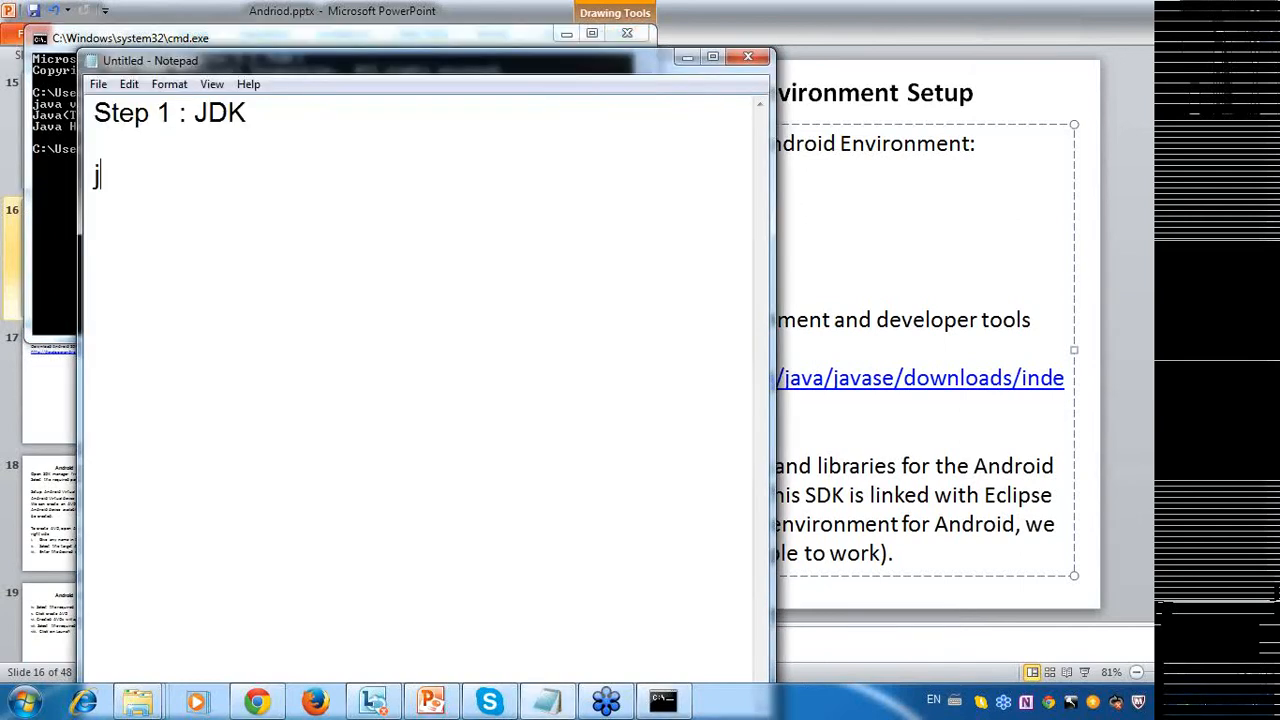
{"action": "type", "text": "ava -version"}
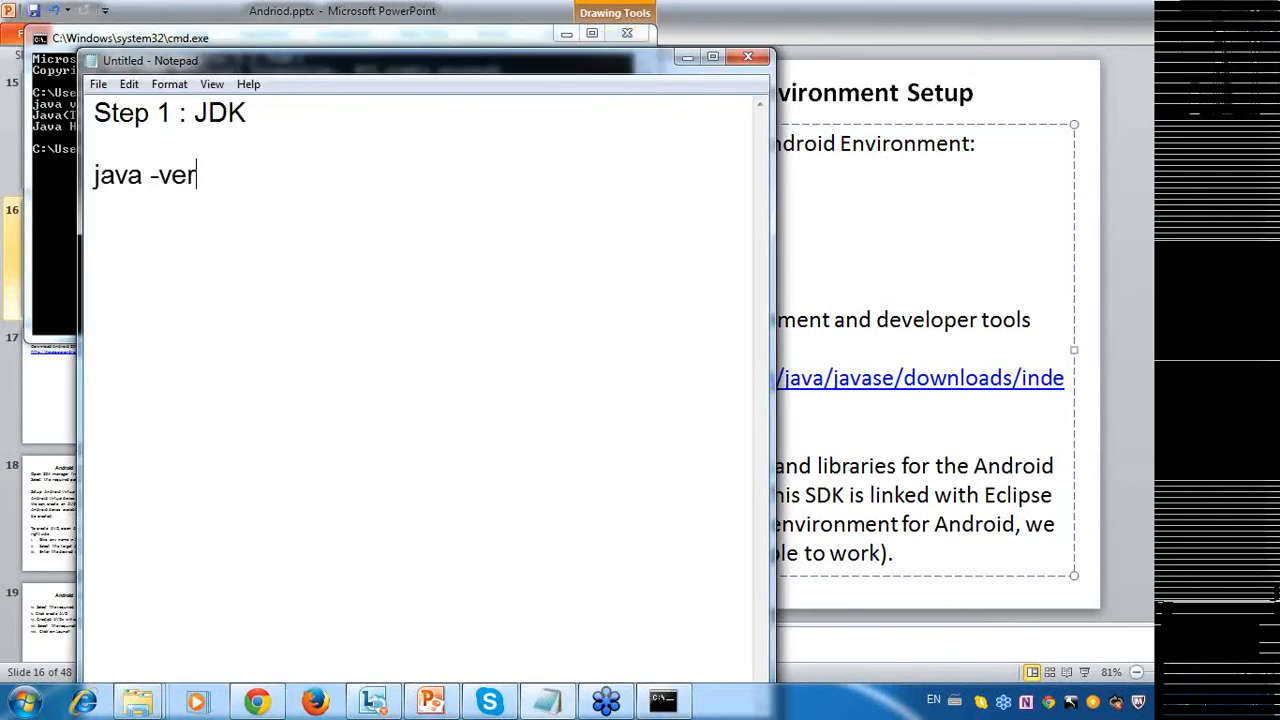
{"action": "key", "text": "Return"}
Return to the Command Prompt, clear its output with cls and close it with exit.
{"action": "left_click", "coordinate": [53, 196]}
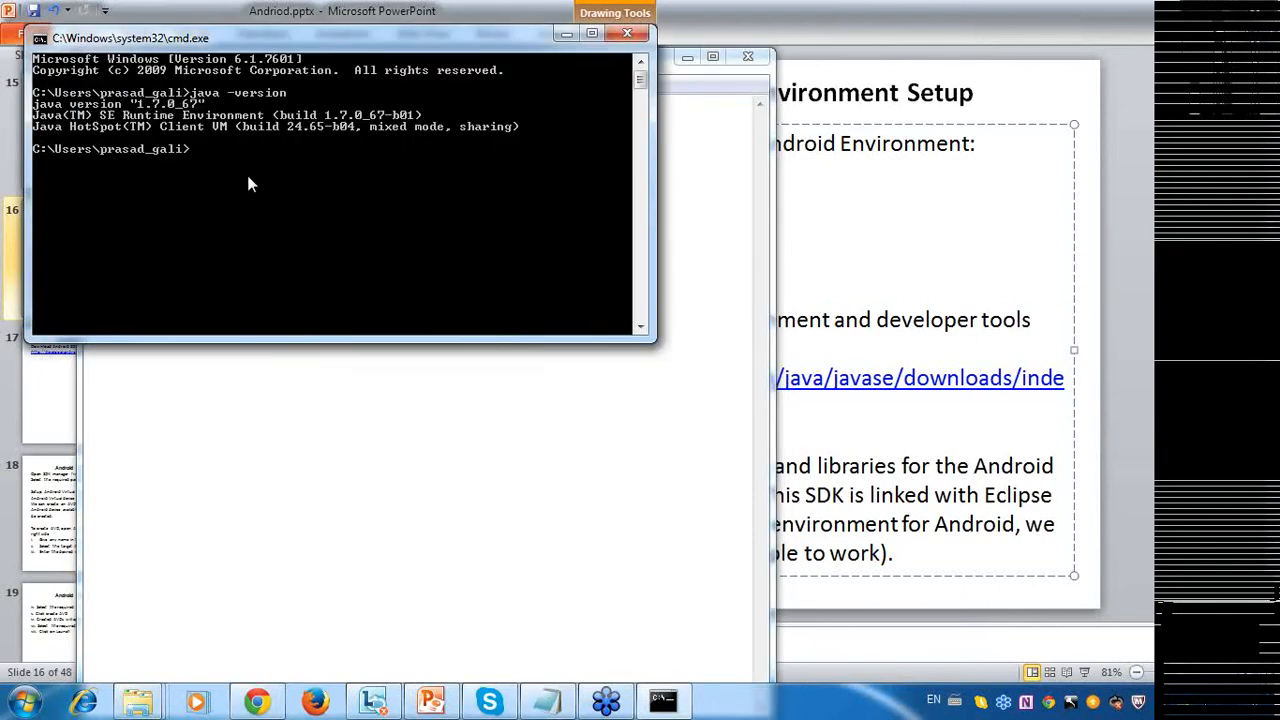
{"action": "type", "text": "cls"}
{"action": "key", "text": "Return"}
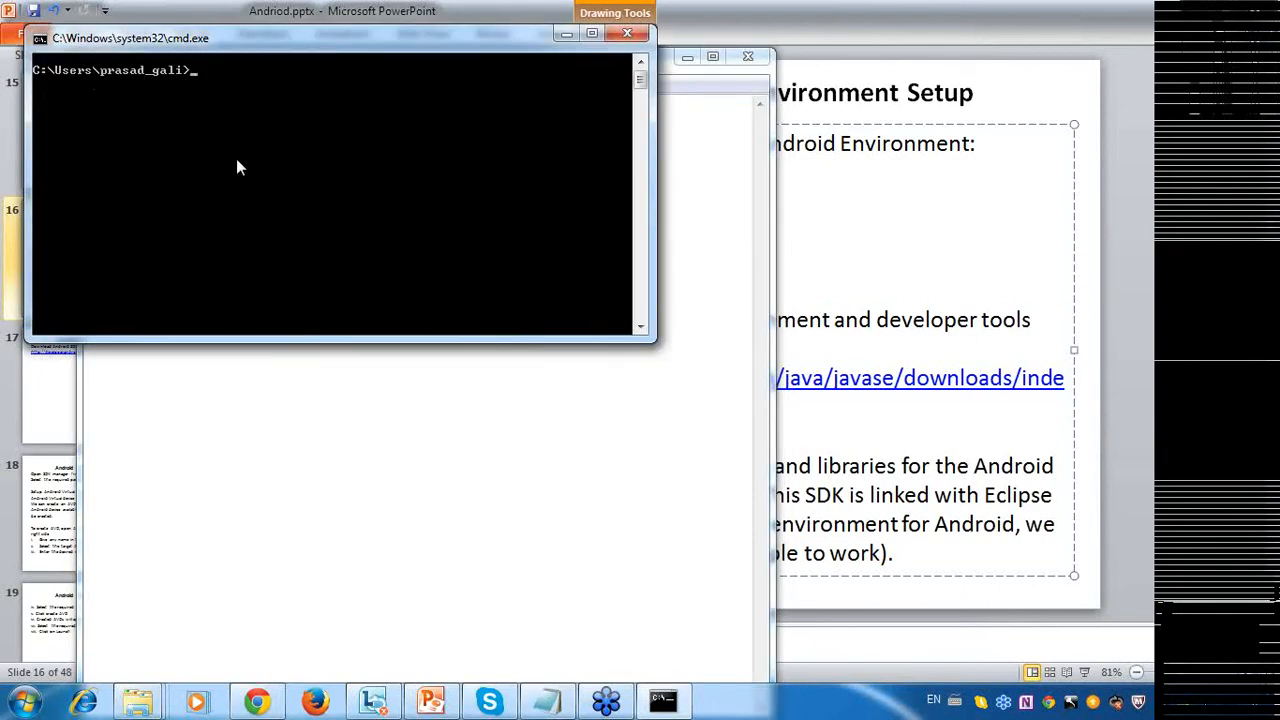
{"action": "type", "text": "exit"}
{"action": "key", "text": "Return"}
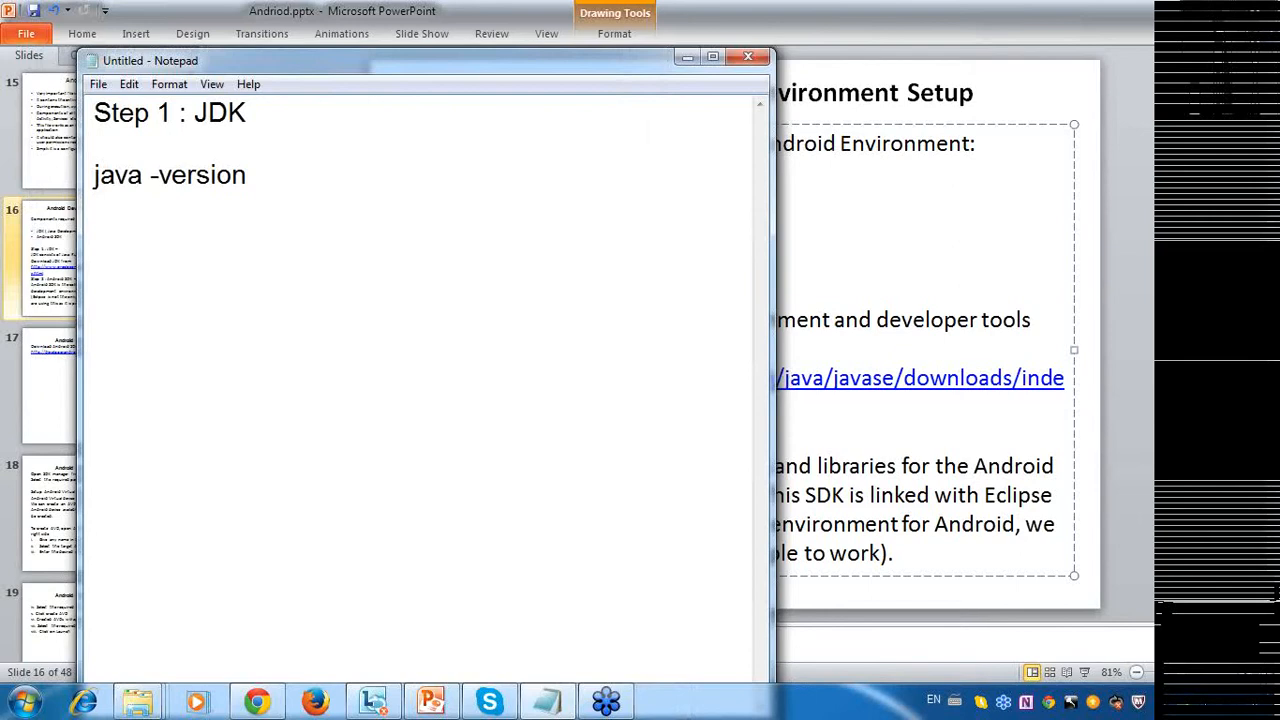
Browse the C: drive in Windows Explorer to the Java folder inside Program Files.
{"action": "left_click", "coordinate": [27, 704]}
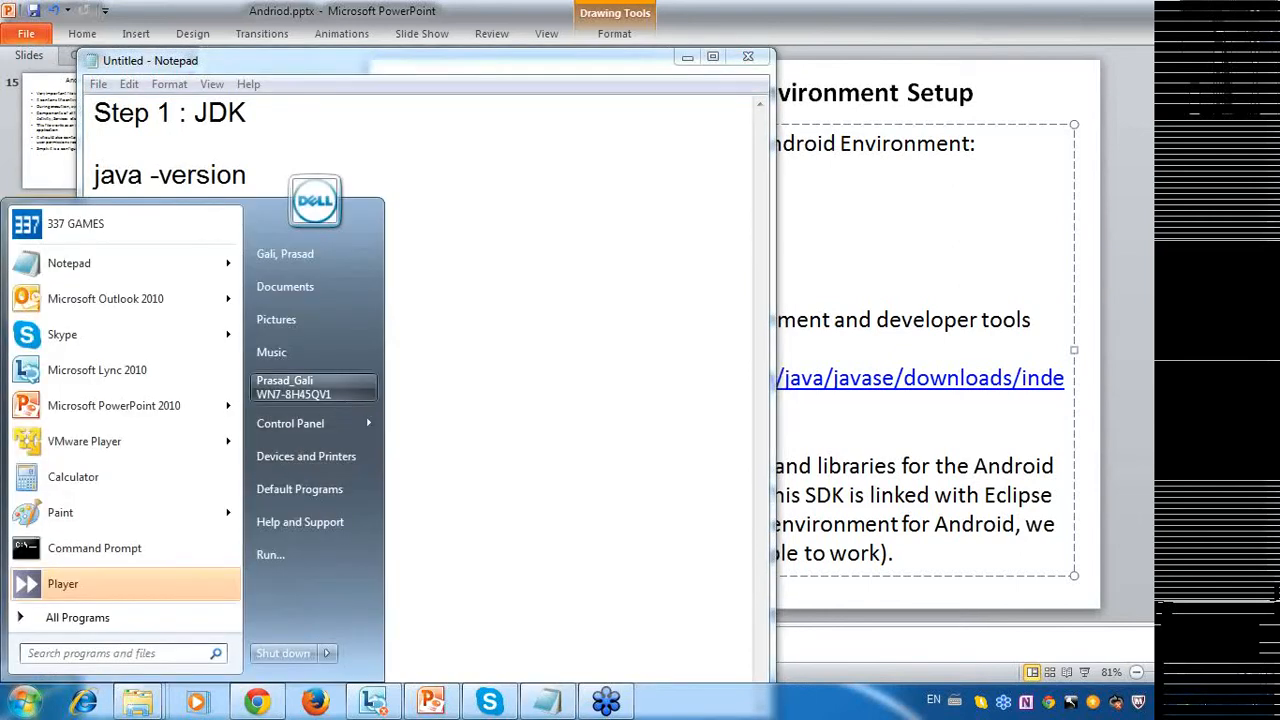
{"action": "left_click", "coordinate": [338, 391]}
{"action": "double_click", "coordinate": [762, 286]}
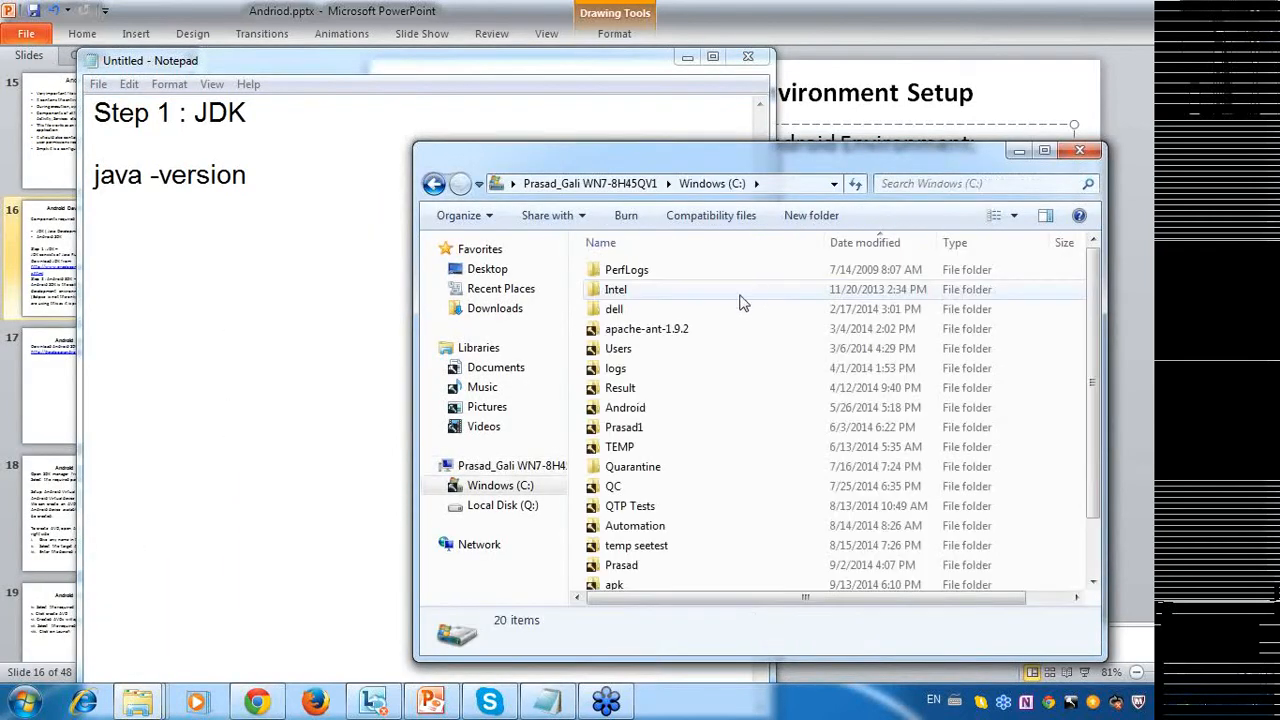
{"action": "left_click", "coordinate": [630, 506]}
{"action": "left_click", "coordinate": [621, 565]}
{"action": "scroll", "coordinate": [640, 565], "scroll_direction": "down", "scroll_amount": 1}
{"action": "left_click", "coordinate": [639, 559]}
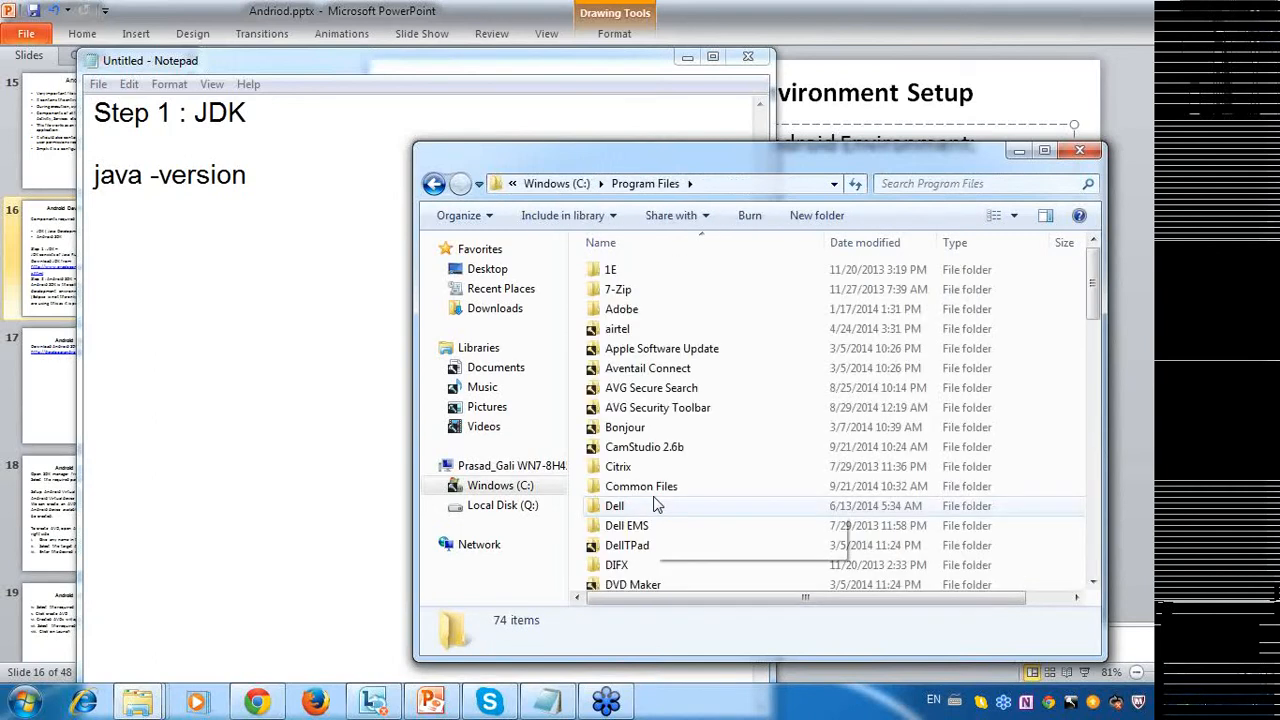
{"action": "left_click", "coordinate": [659, 565]}
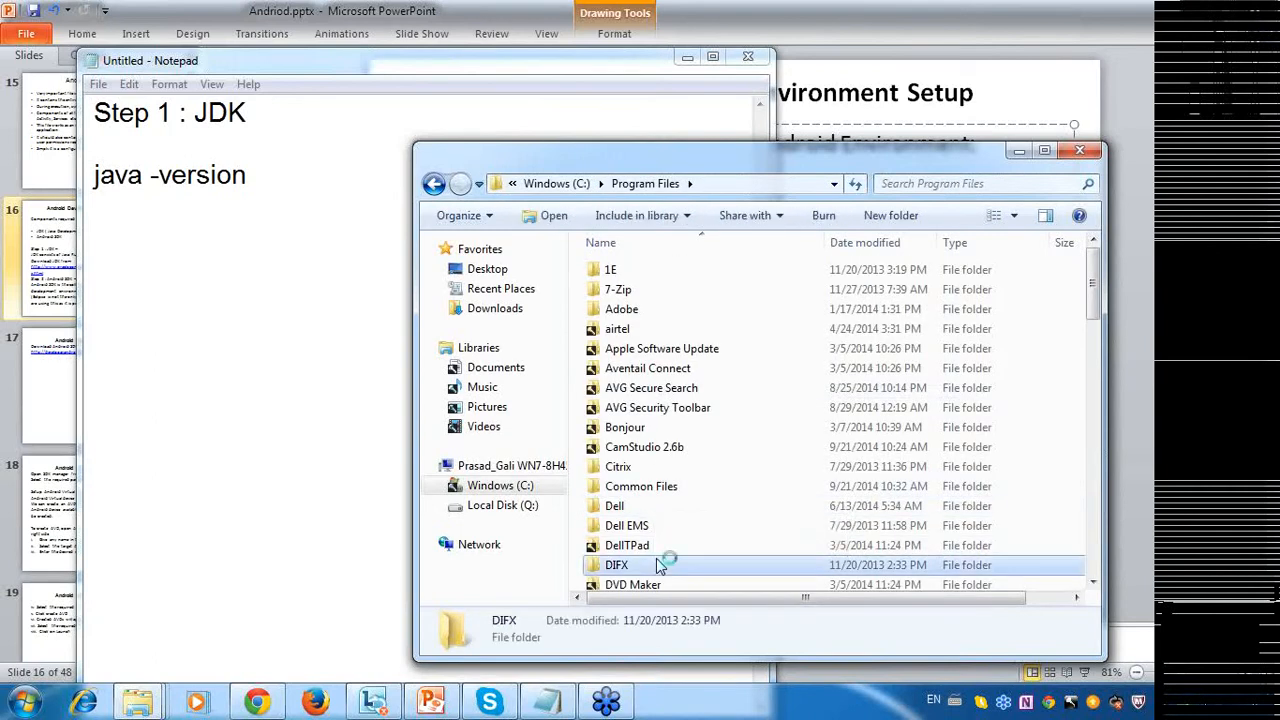
{"action": "key", "text": "j"}
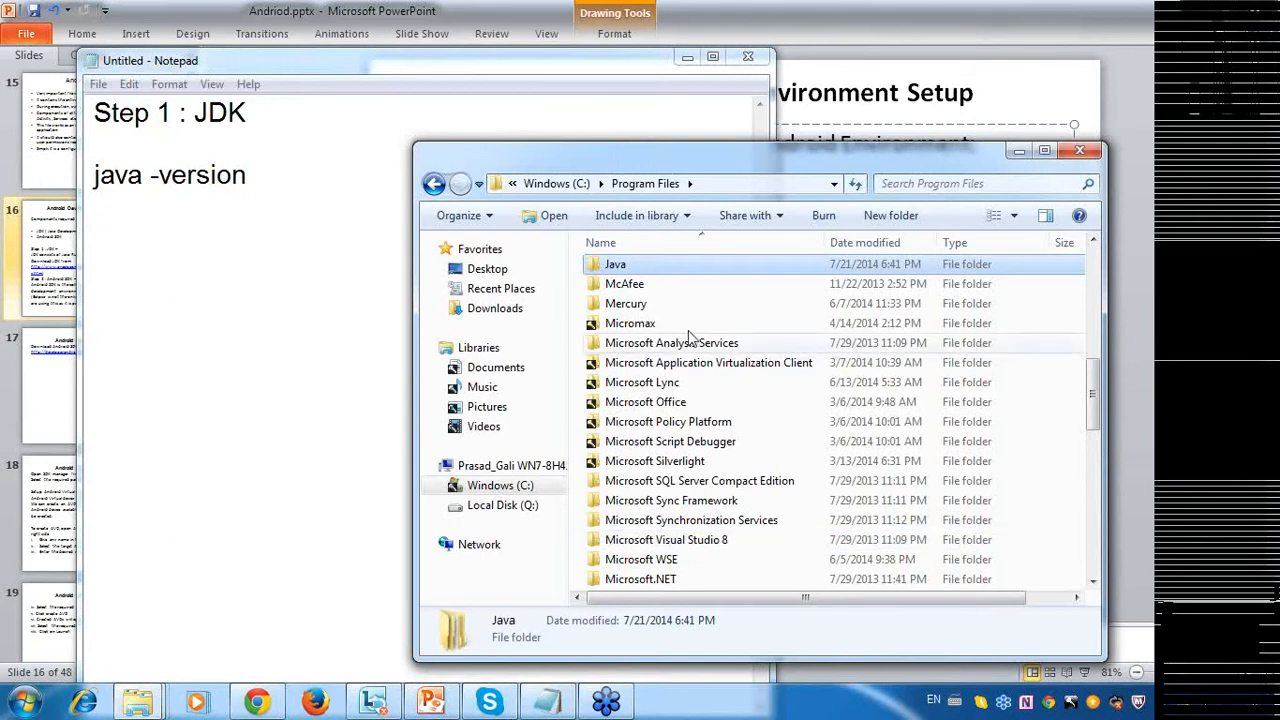
{"action": "double_click", "coordinate": [669, 258]}
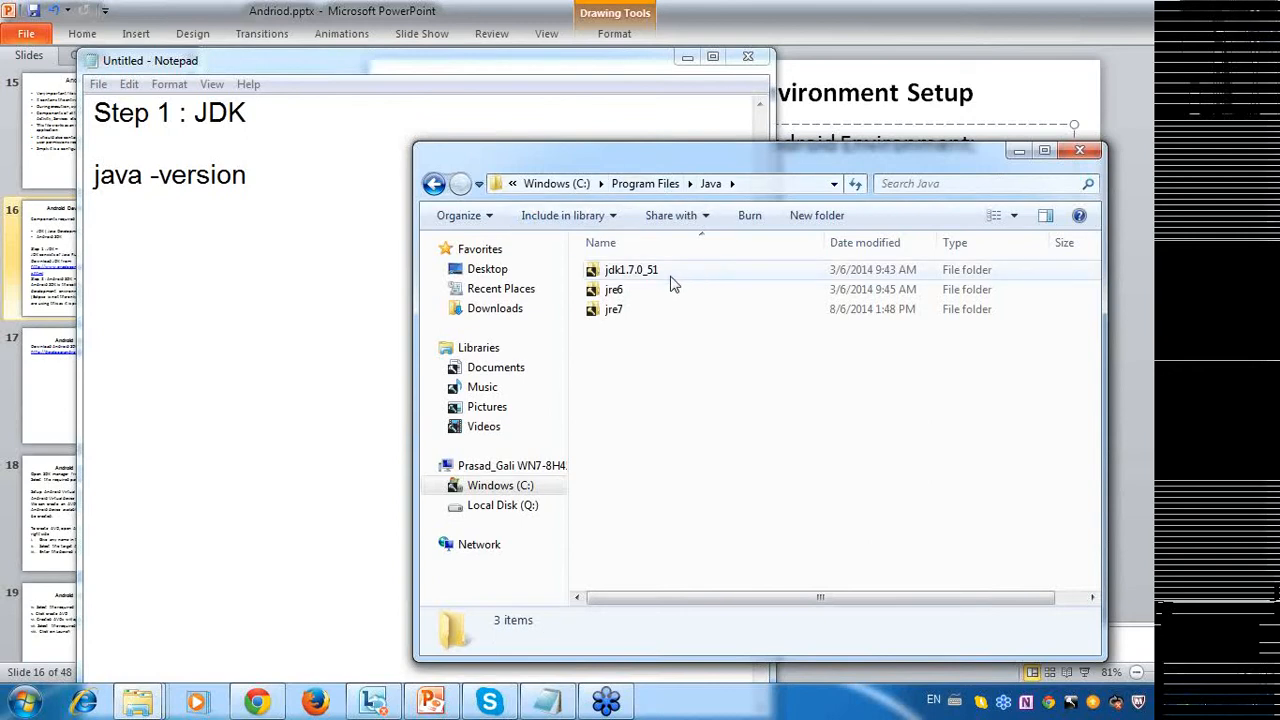
Examine the jdk1.7.0_51, jre6 and jre7 folders to see which Java components are installed.
{"action": "left_click", "coordinate": [660, 272]}
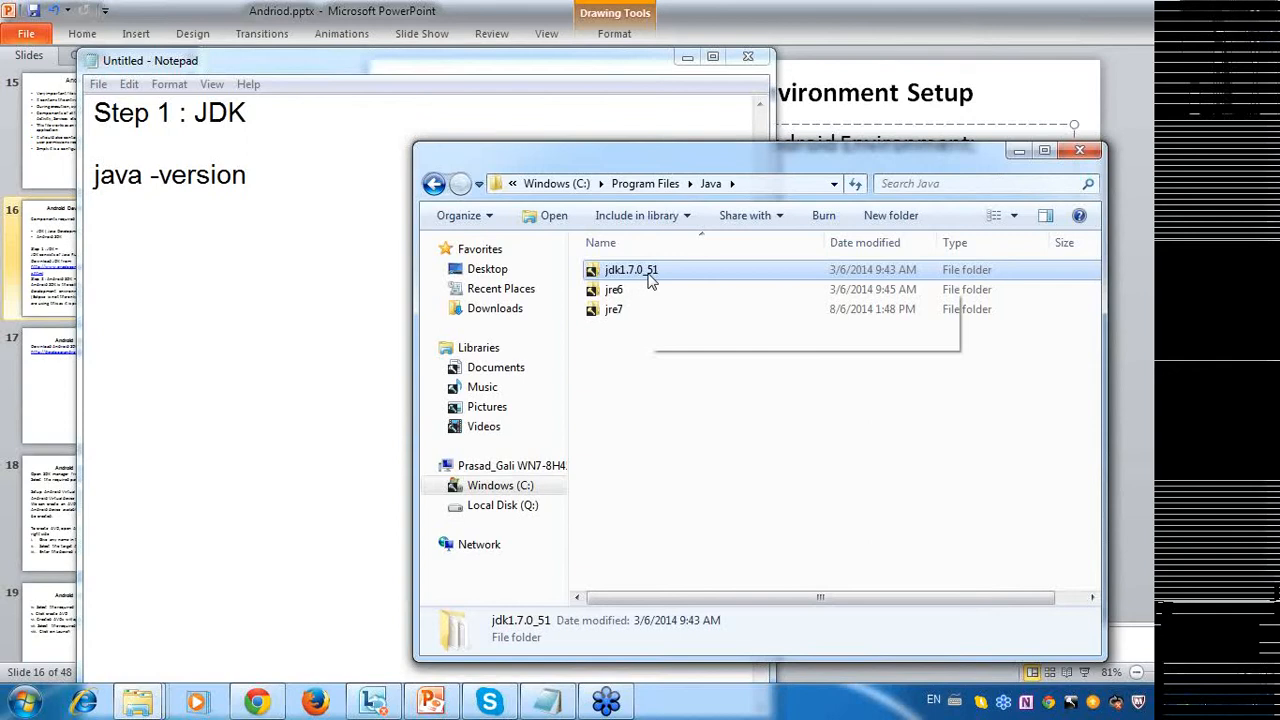
{"action": "mouse_move", "coordinate": [650, 277]}
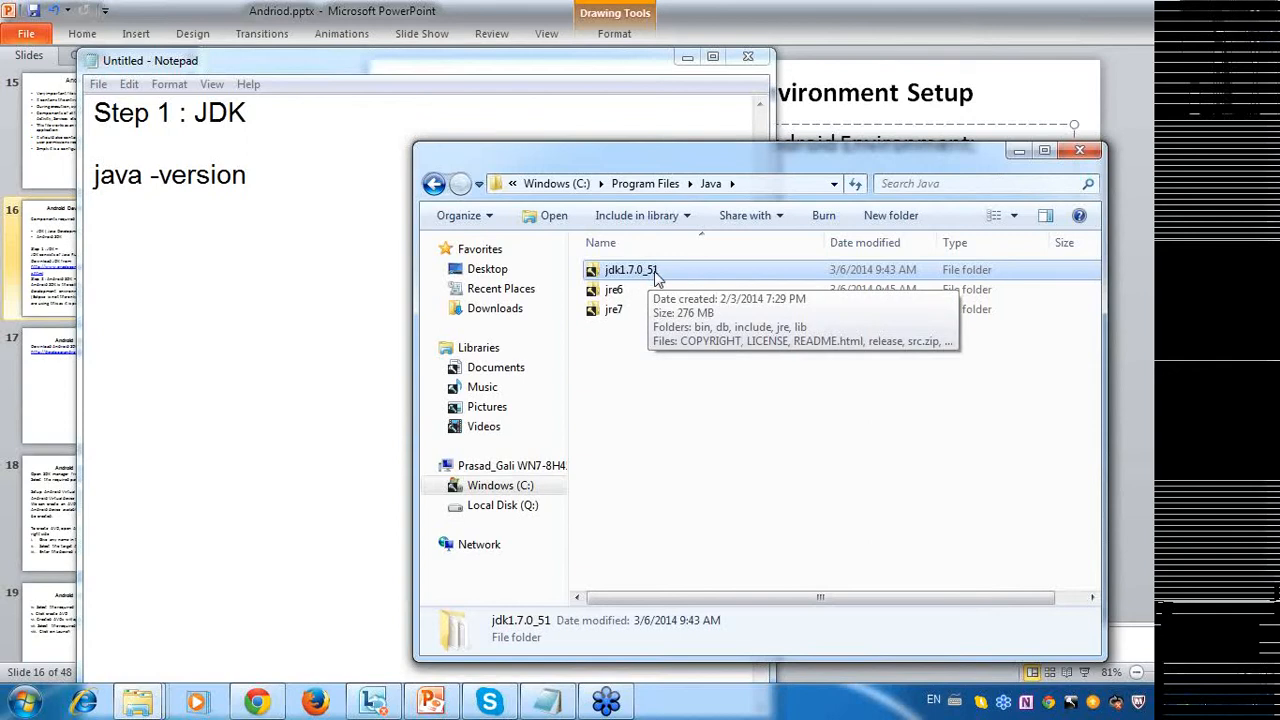
{"action": "left_click", "coordinate": [638, 295]}
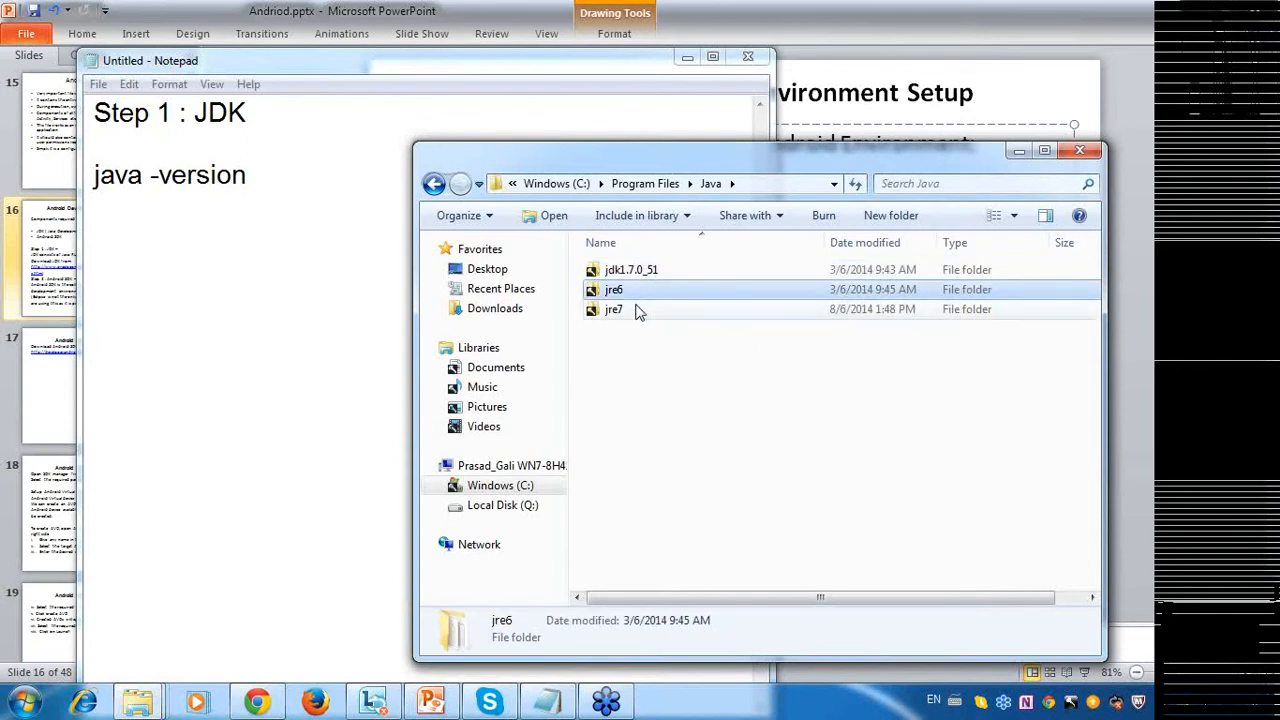
{"action": "left_click", "coordinate": [632, 304]}
{"action": "left_click", "coordinate": [631, 296]}
{"action": "left_click", "coordinate": [632, 310]}
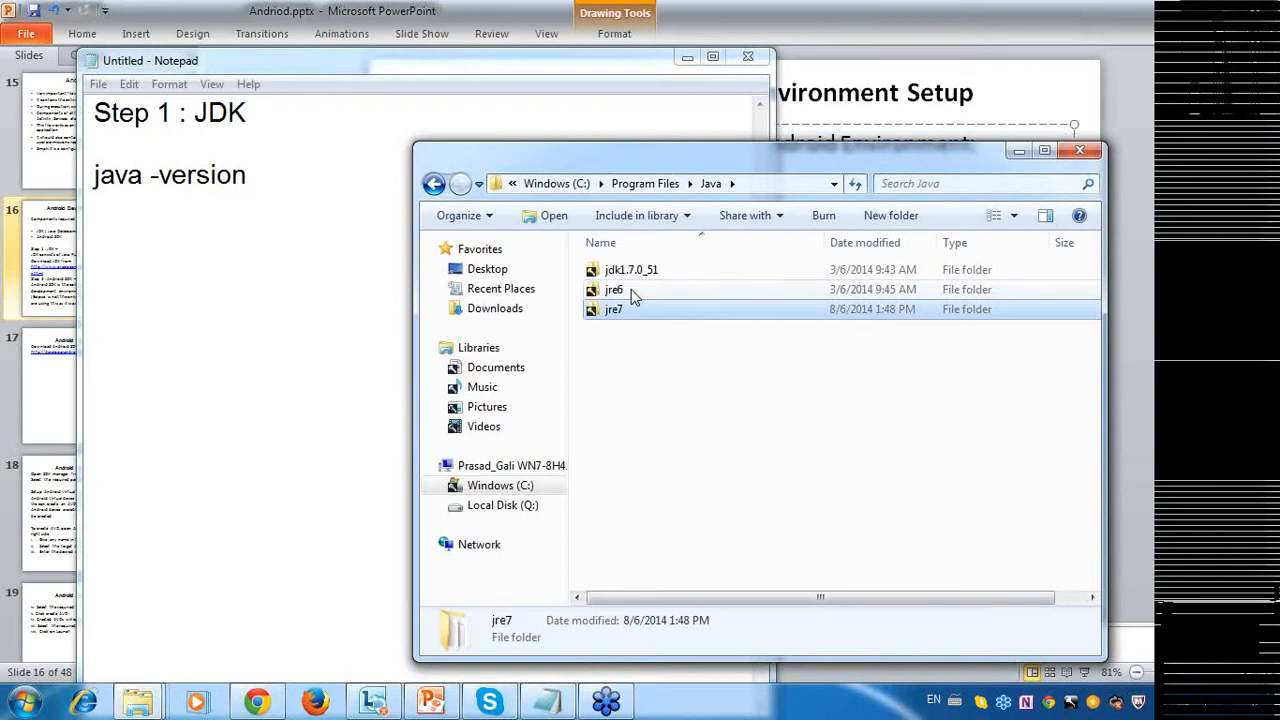
{"action": "left_click", "coordinate": [633, 272]}
{"action": "left_click", "coordinate": [634, 292]}
{"action": "left_click", "coordinate": [636, 316]}
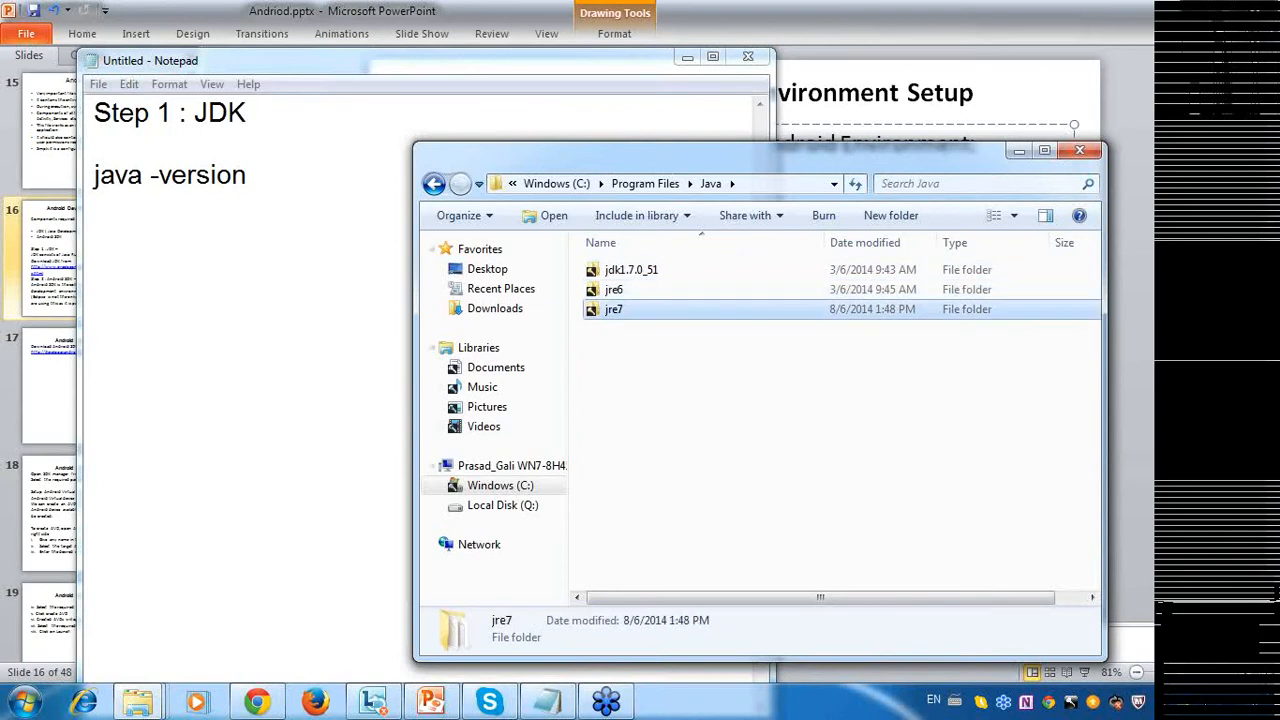
Add the line "JRE - Java Run environment" to the Notepad notes below the java -version command.
{"action": "key", "text": "alt+Tab"}
{"action": "type", "text": "JRE -"}
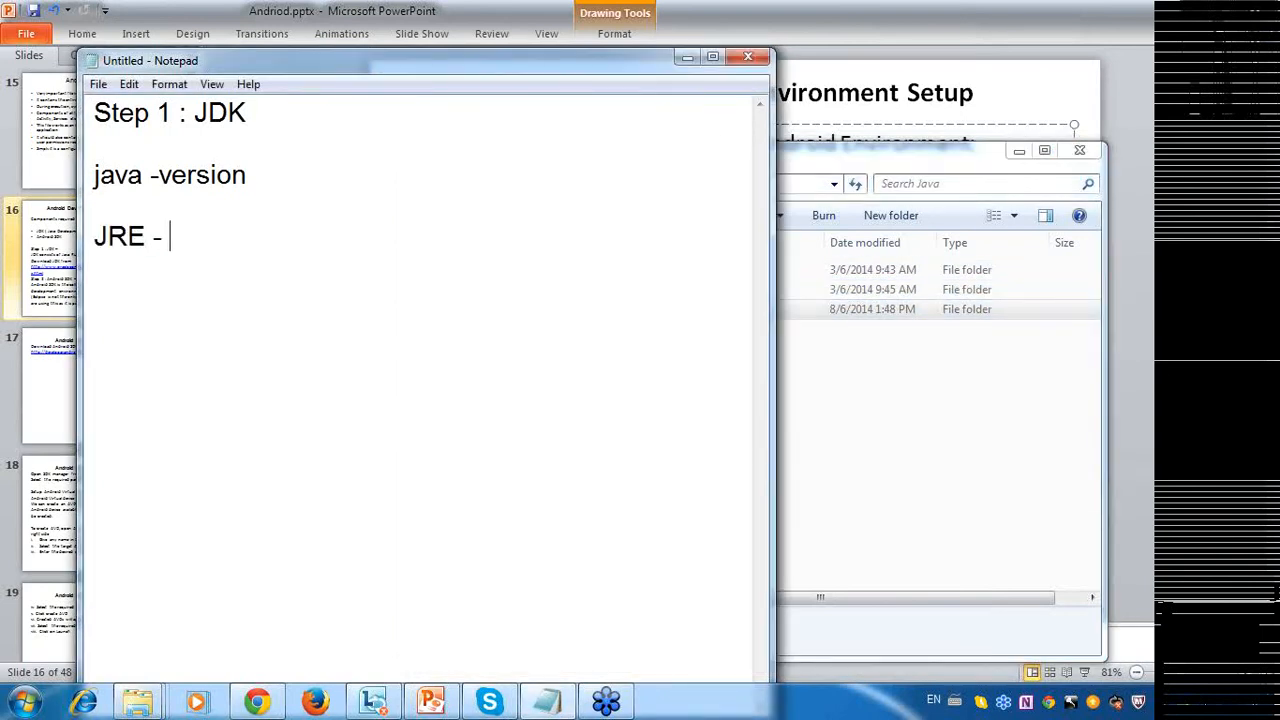
{"action": "left_click", "coordinate": [903, 414]}
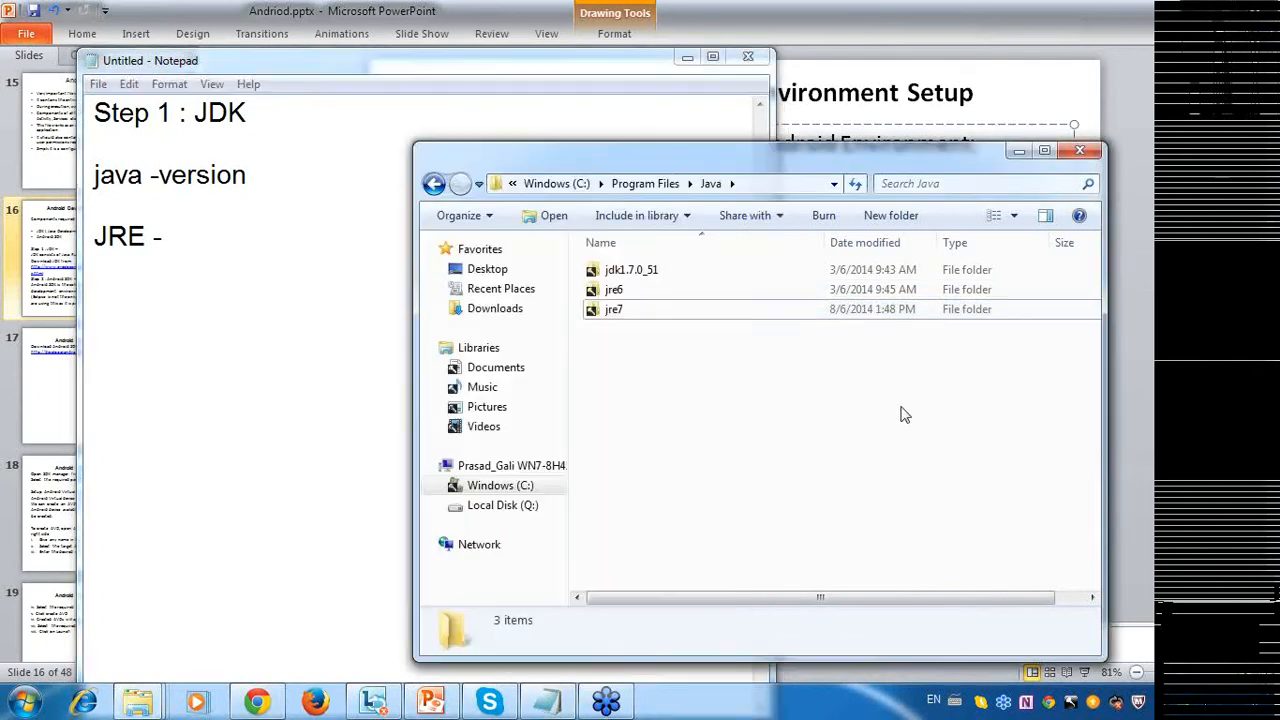
{"action": "left_click", "coordinate": [630, 271]}
{"action": "left_click", "coordinate": [670, 314]}
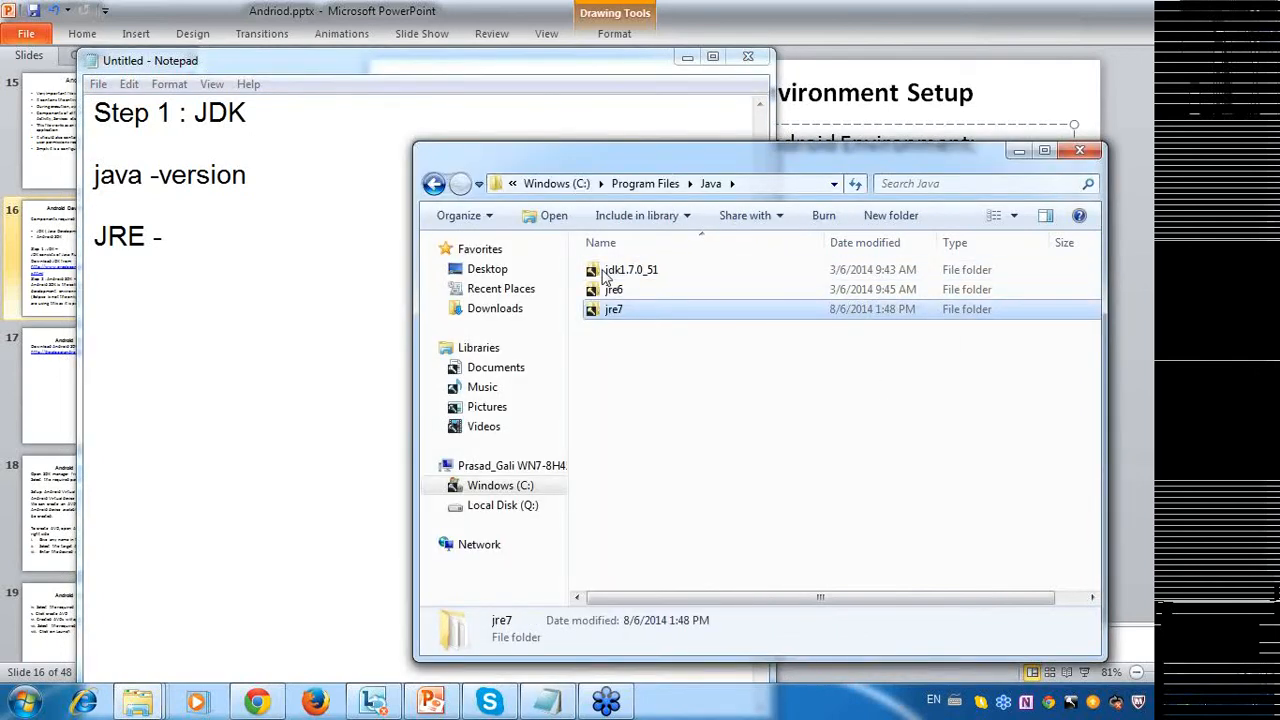
{"action": "key", "text": "alt+Tab"}
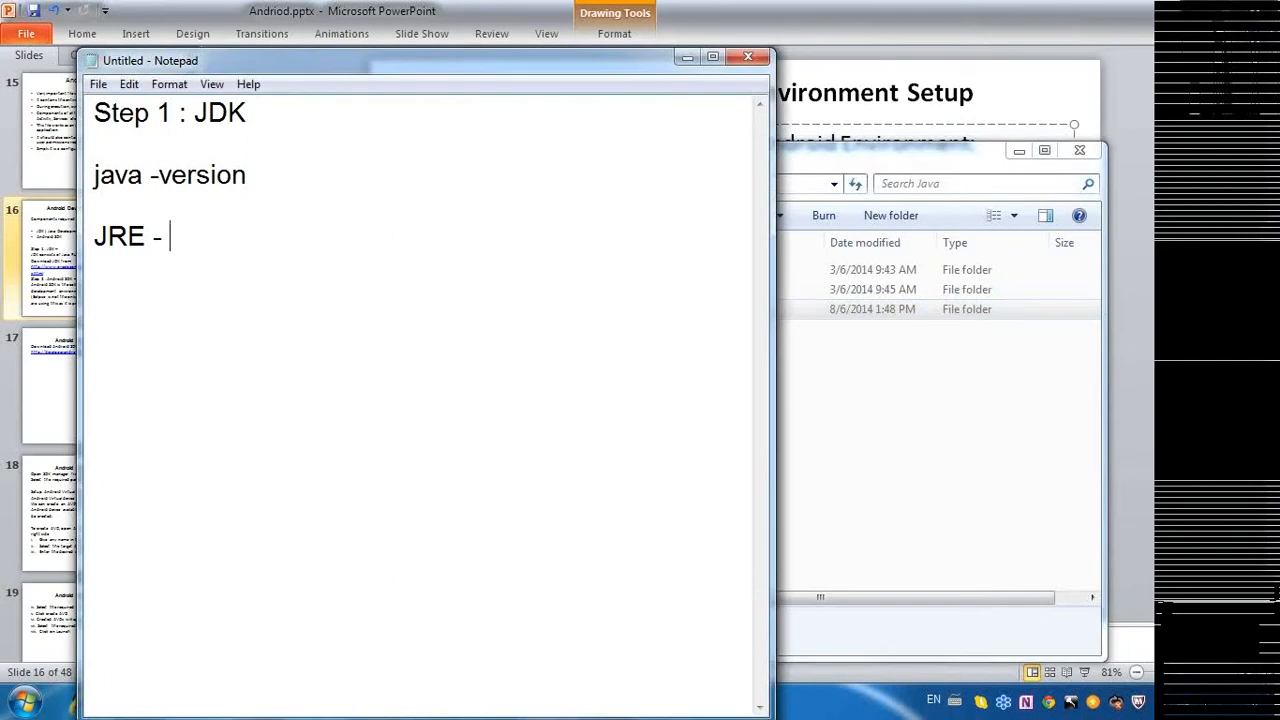
{"action": "type", "text": "Java E"}
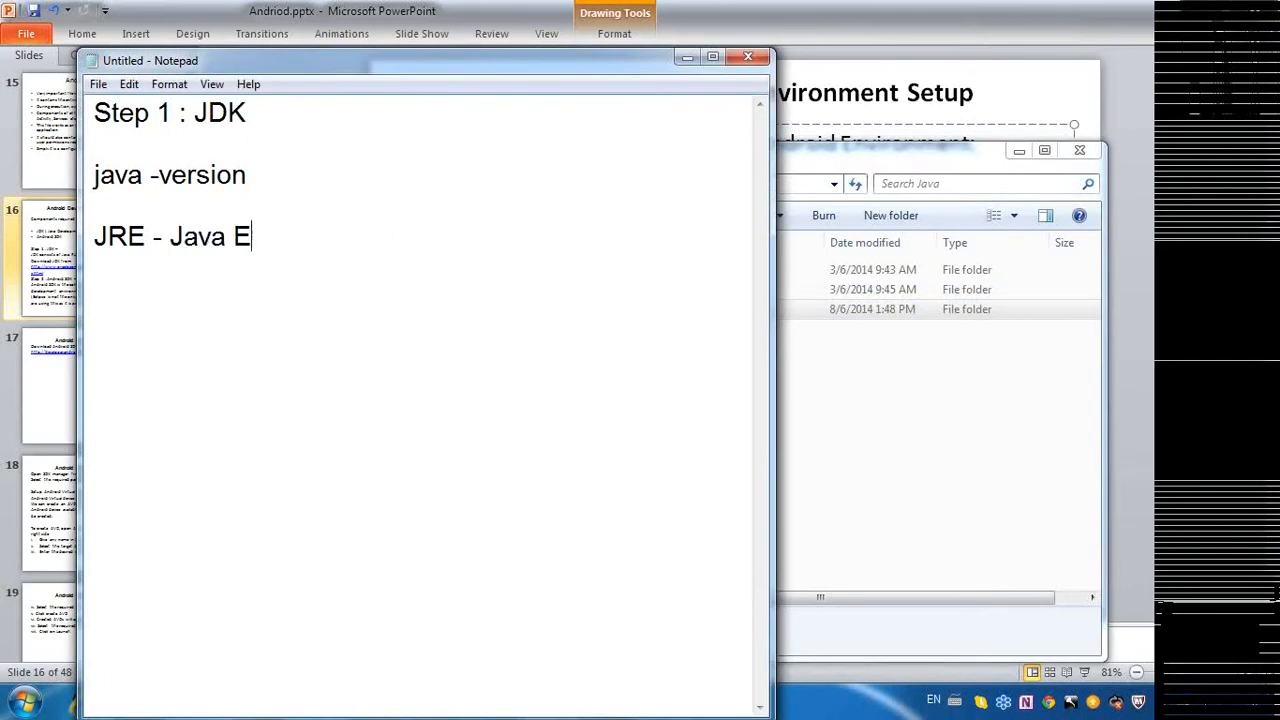
{"action": "type", "text": "nvi"}
{"action": "key", "text": "BackSpace"}
{"action": "key", "text": "BackSpace"}
{"action": "key", "text": "BackSpace"}
{"action": "key", "text": "BackSpace"}
{"action": "type", "text": "Run environment"}
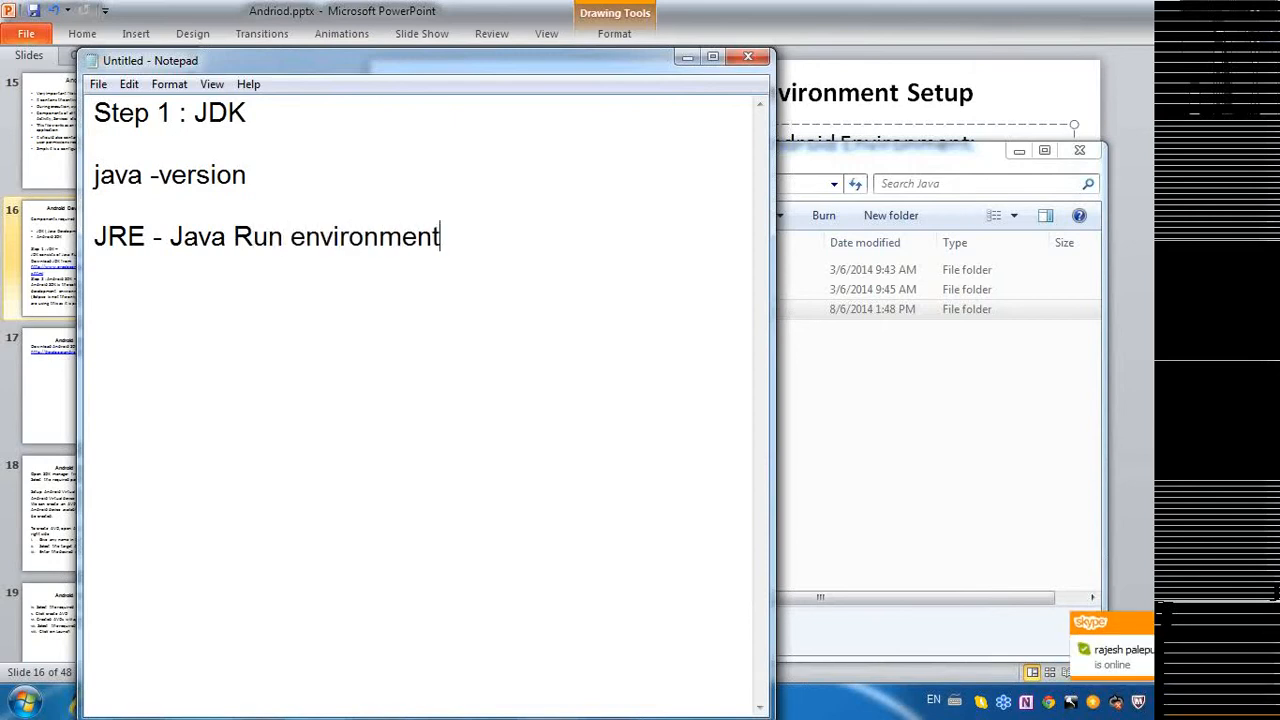
Extend the JRE line with the explanation "- execute the java programs".
{"action": "key", "text": "Return"}
{"action": "key", "text": "BackSpace"}
{"action": "type", "text": "- execute tje"}
{"action": "key", "text": "BackSpace"}
{"action": "key", "text": "BackSpace"}
{"action": "type", "text": "h"}
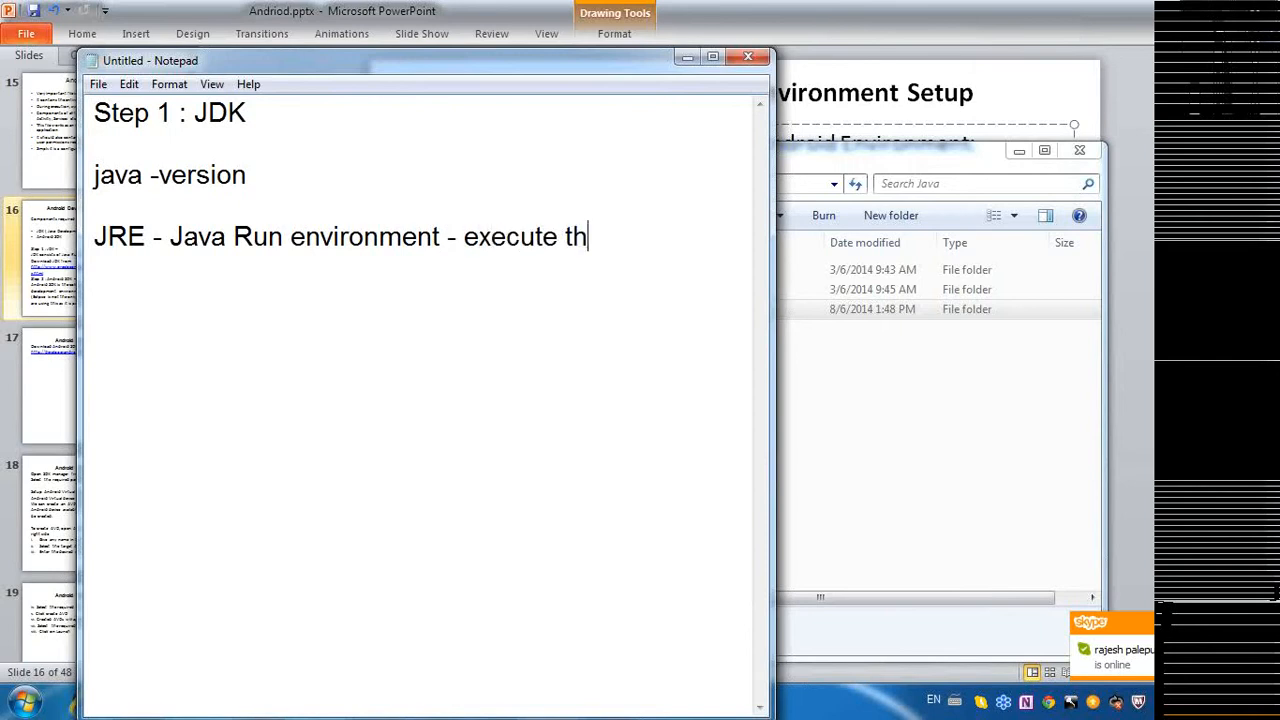
{"action": "type", "text": "e java pr"}
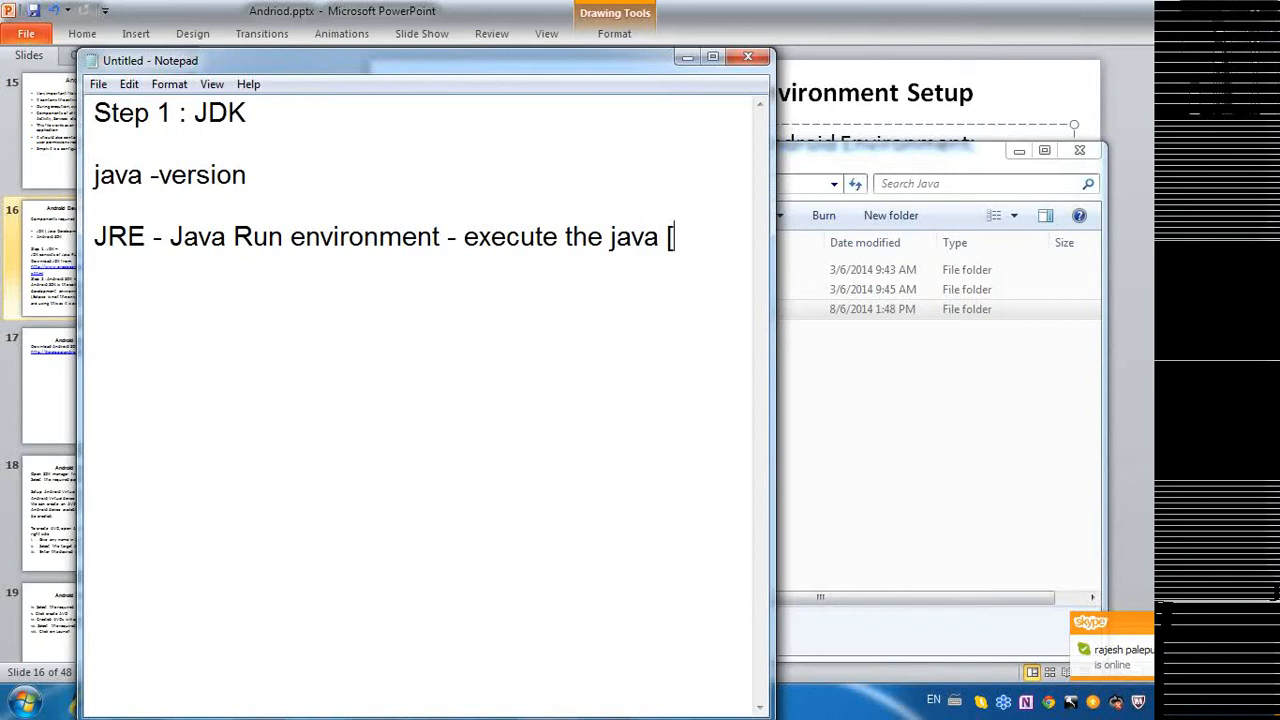
{"action": "key", "text": "BackSpace"}
{"action": "key", "text": "BackSpace"}
{"action": "type", "text": "pr"}
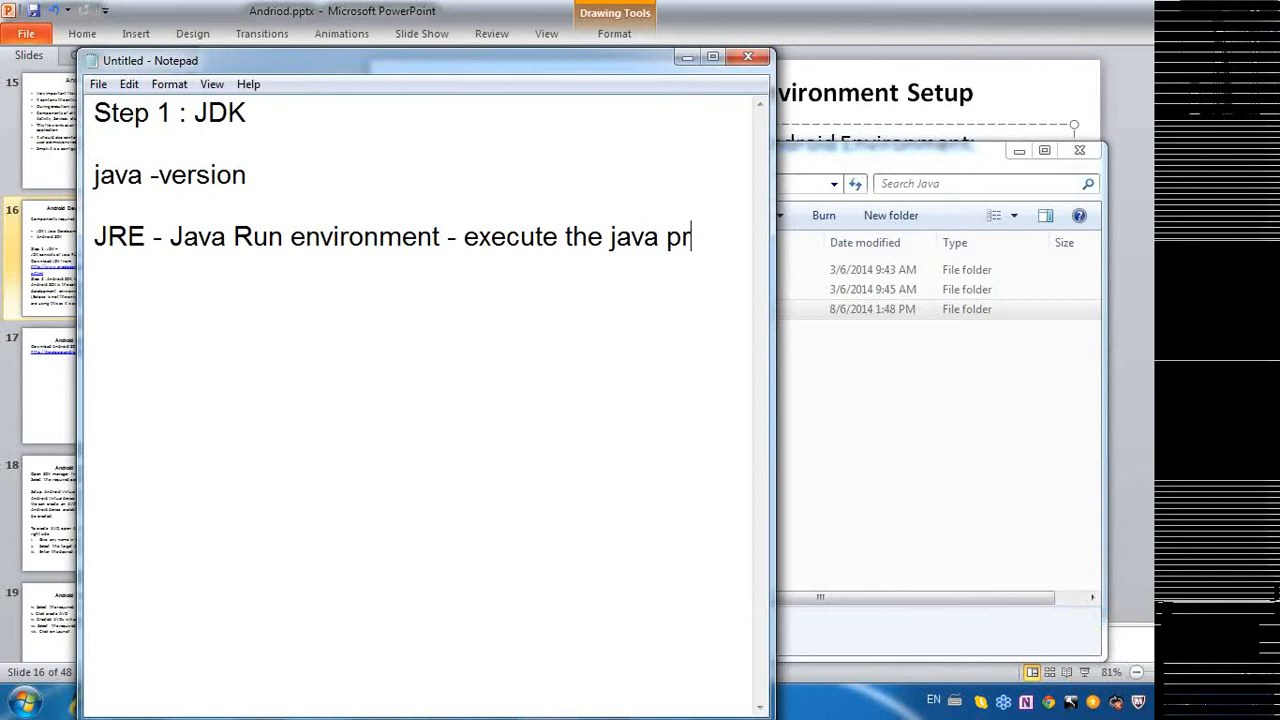
{"action": "type", "text": "ograme"}
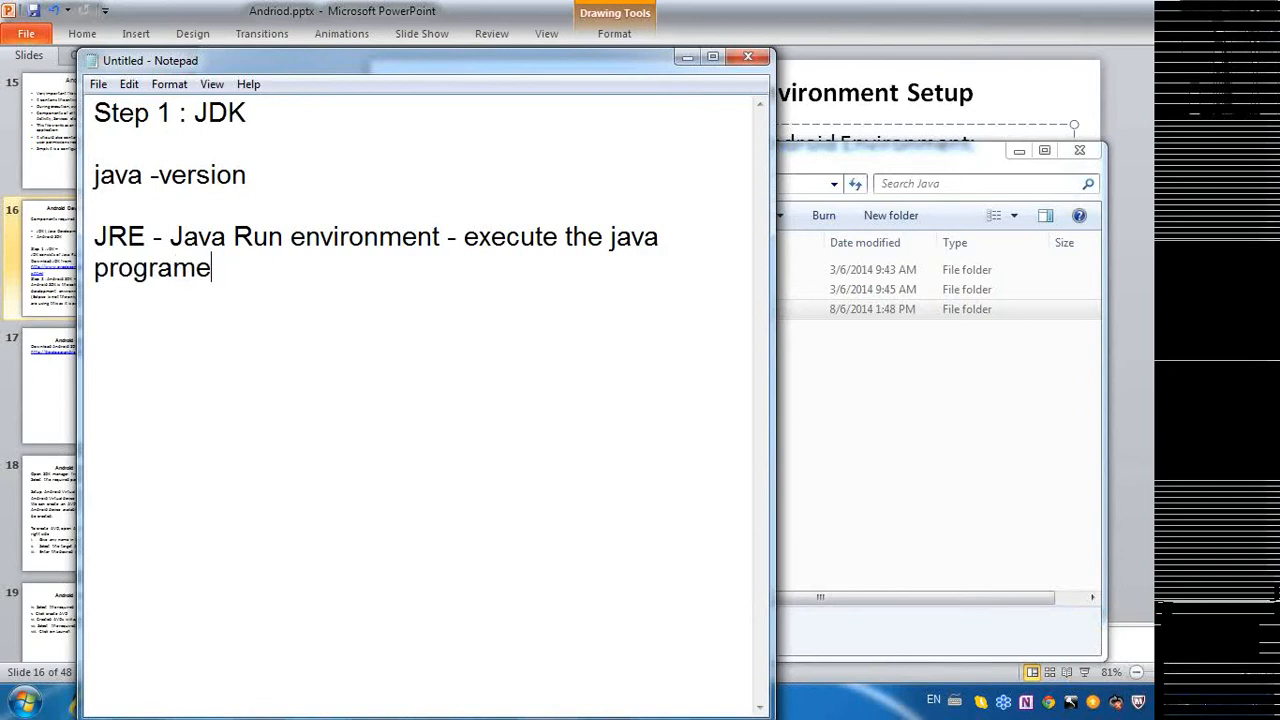
{"action": "key", "text": "BackSpace"}
{"action": "type", "text": "s"}
Add a new line below the JRE note reading "JDK - Java development kit - JRE + development tools".
{"action": "key", "text": "Return"}
{"action": "type", "text": "JDK - "}
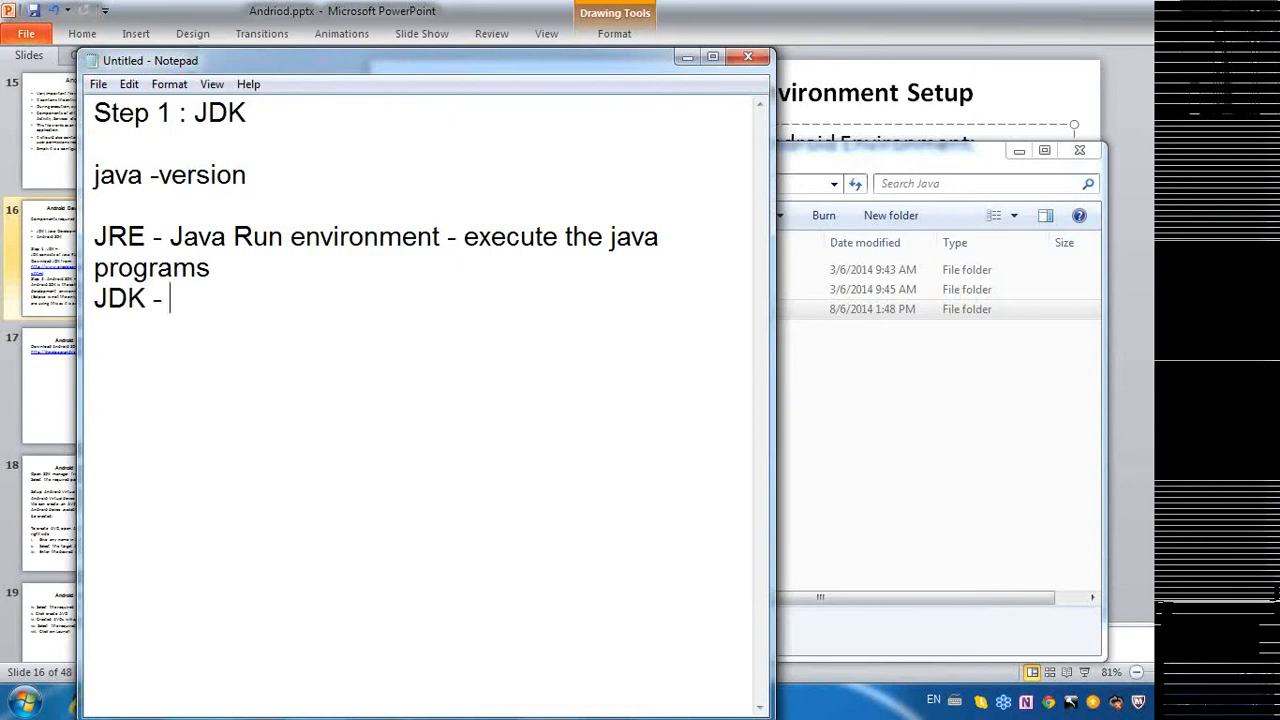
{"action": "type", "text": "Java devel"}
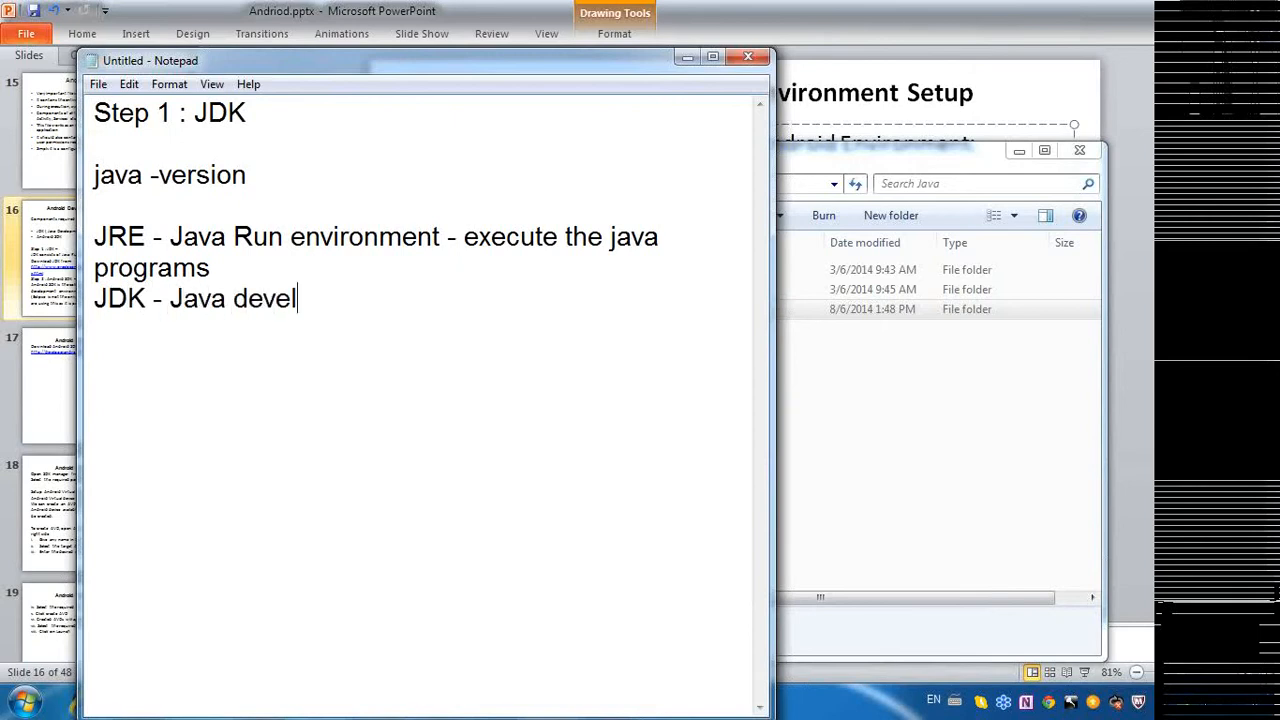
{"action": "type", "text": "opment kit"}
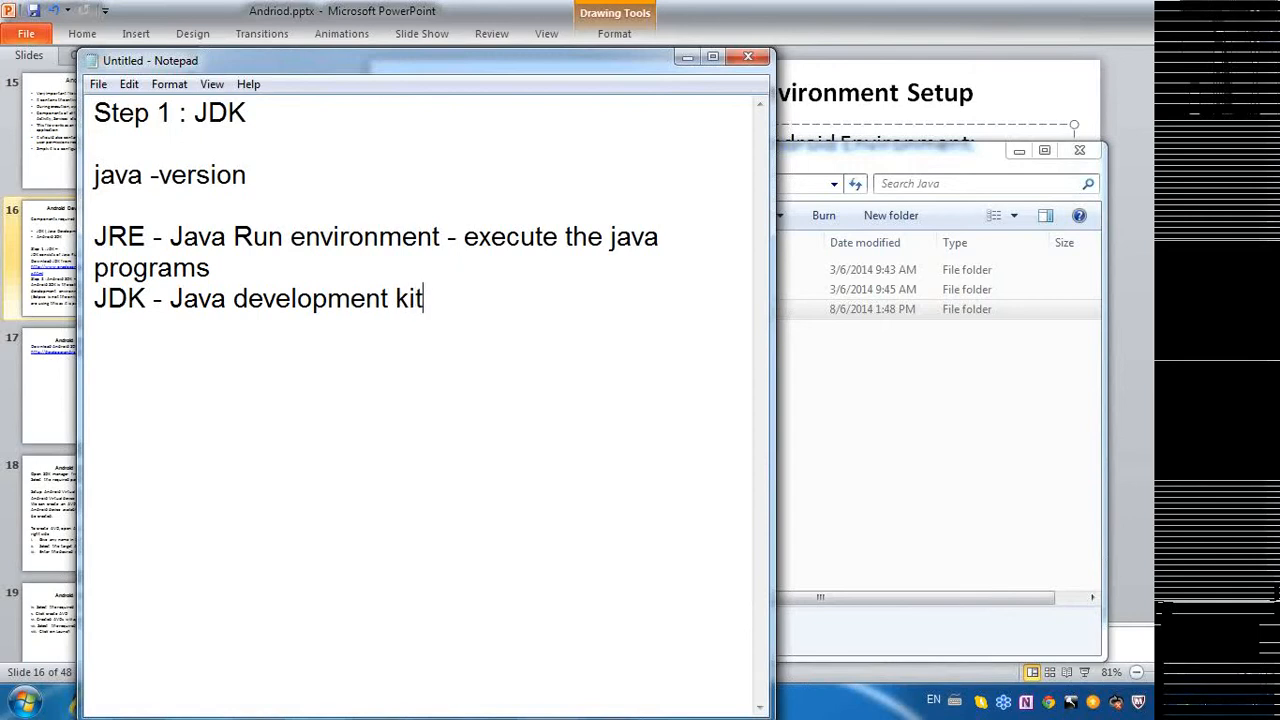
{"action": "type", "text": " - JRE + "}
{"action": "type", "text": "developm"}
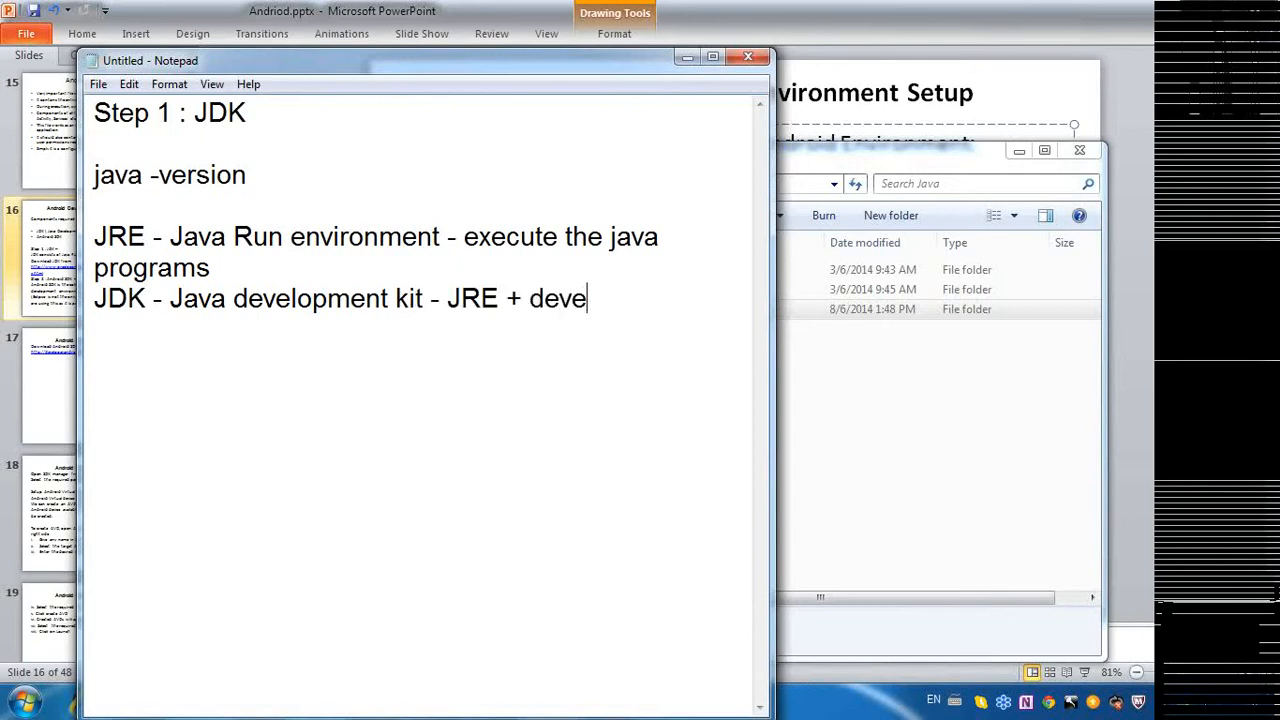
{"action": "type", "text": "ent tools"}
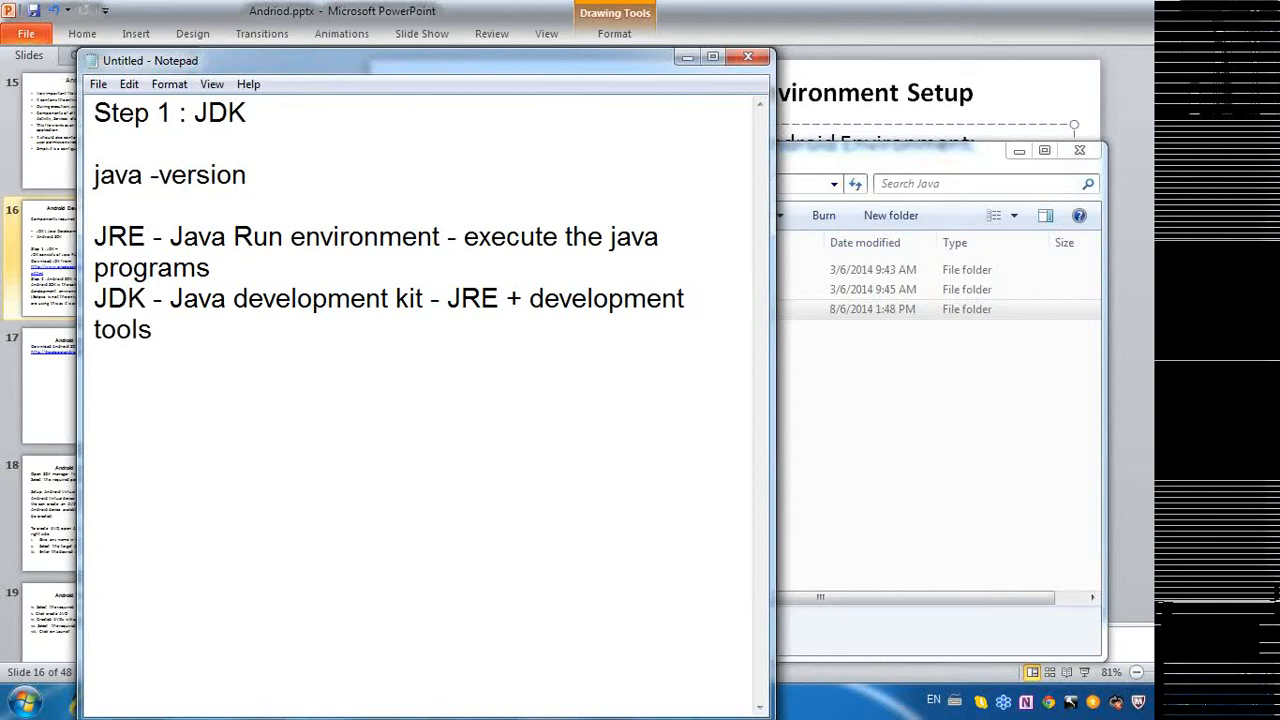
Review the JRE and JDK notes, highlighting JRE, JDK and the phrase "development tools" in the definitions.
{"action": "double_click", "coordinate": [128, 236]}
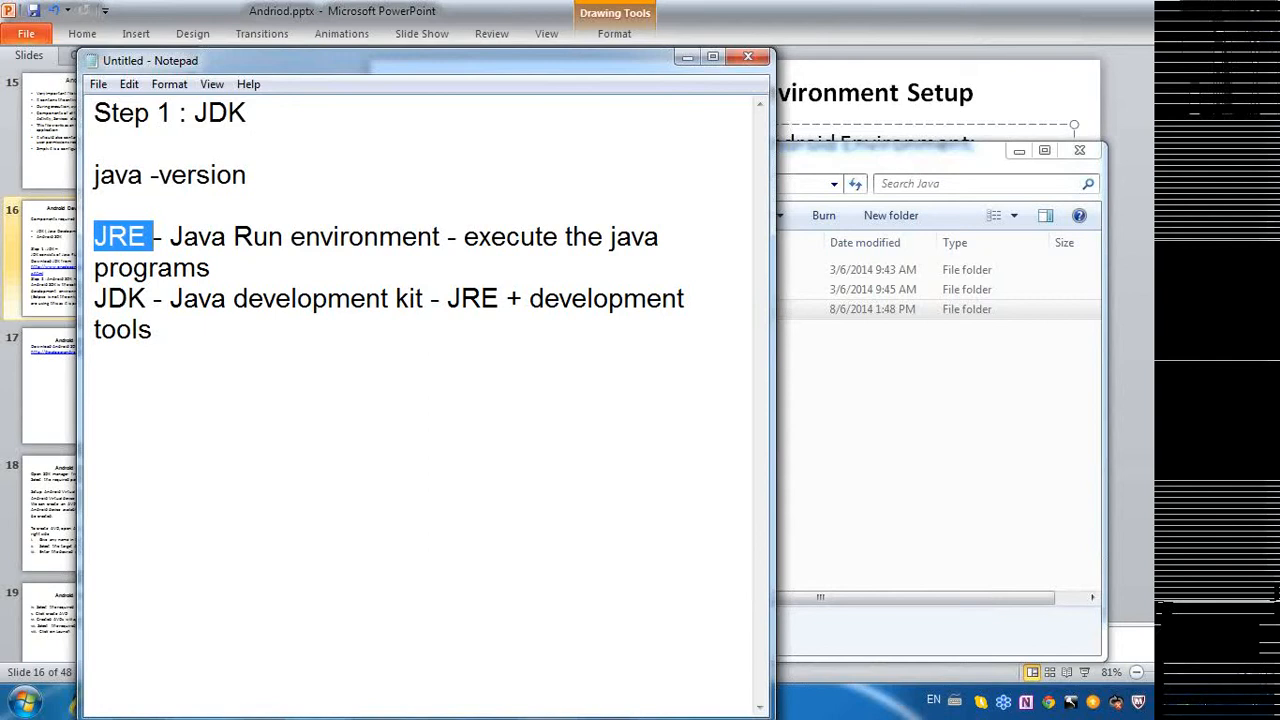
{"action": "double_click", "coordinate": [120, 298]}
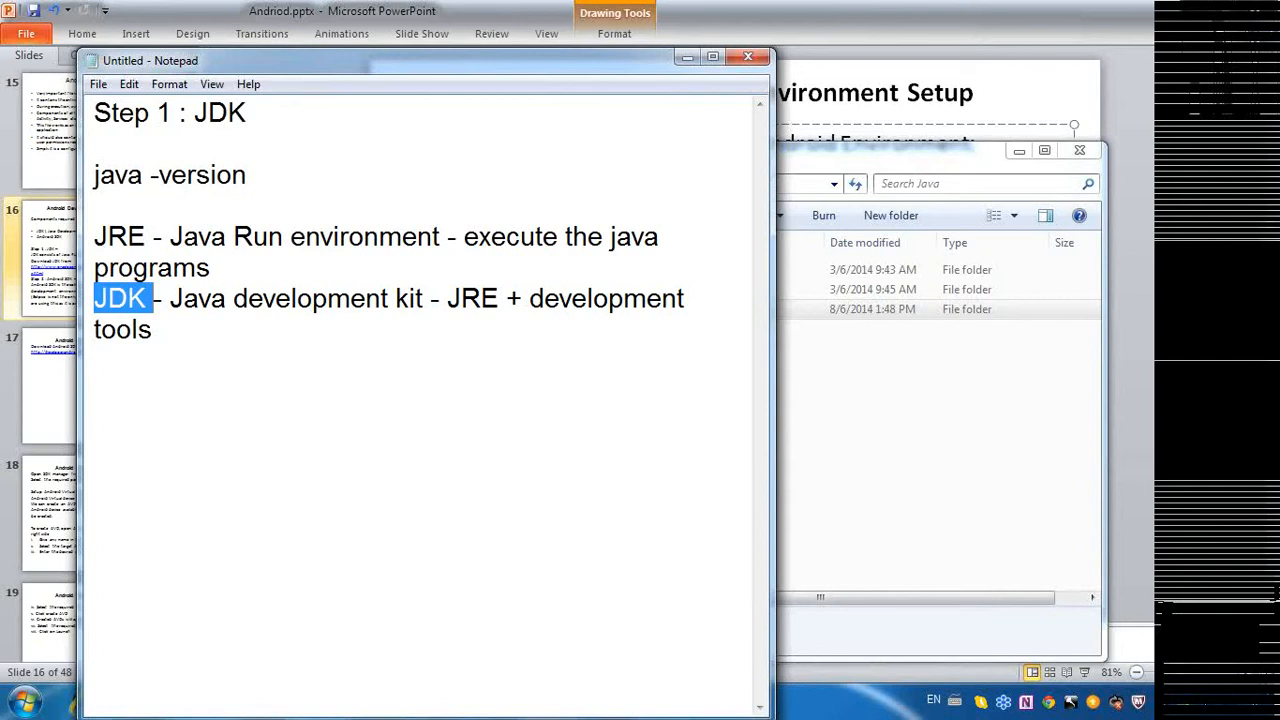
{"action": "left_click", "coordinate": [447, 298]}
{"action": "double_click", "coordinate": [470, 298]}
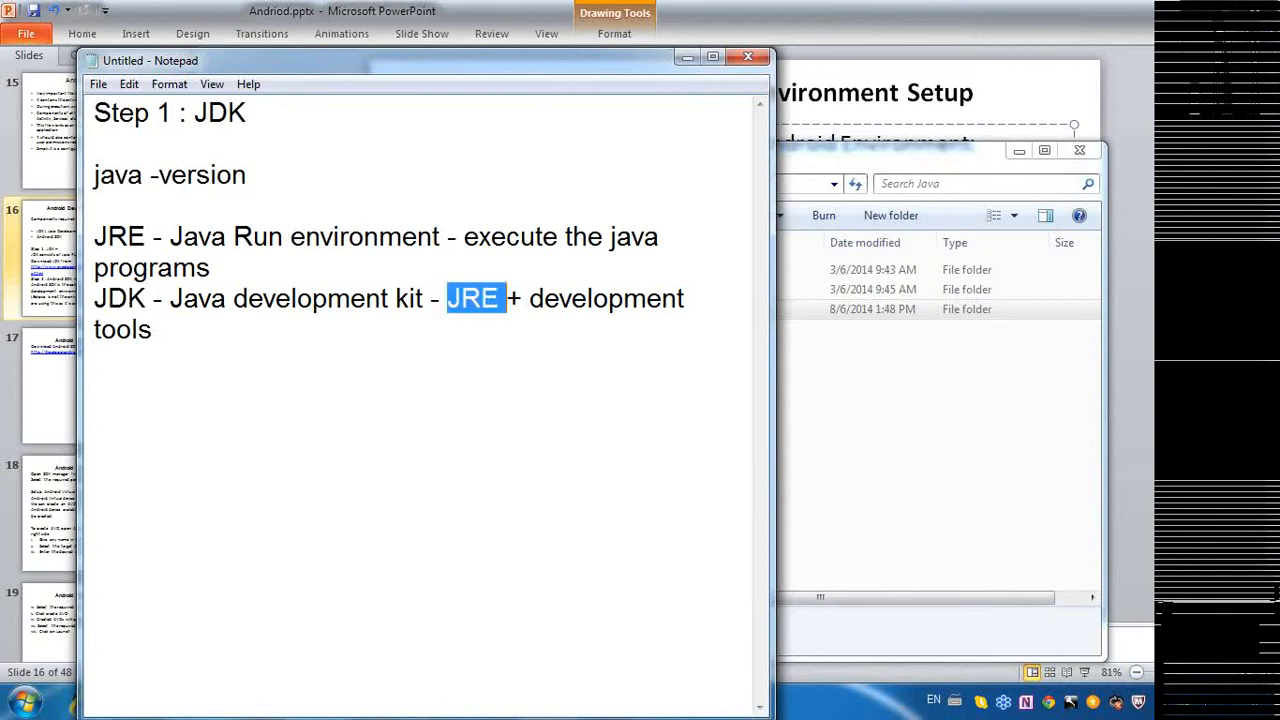
{"action": "left_click_drag", "start_coordinate": [470, 298], "coordinate": [152, 329]}
{"action": "left_click", "coordinate": [152, 329]}
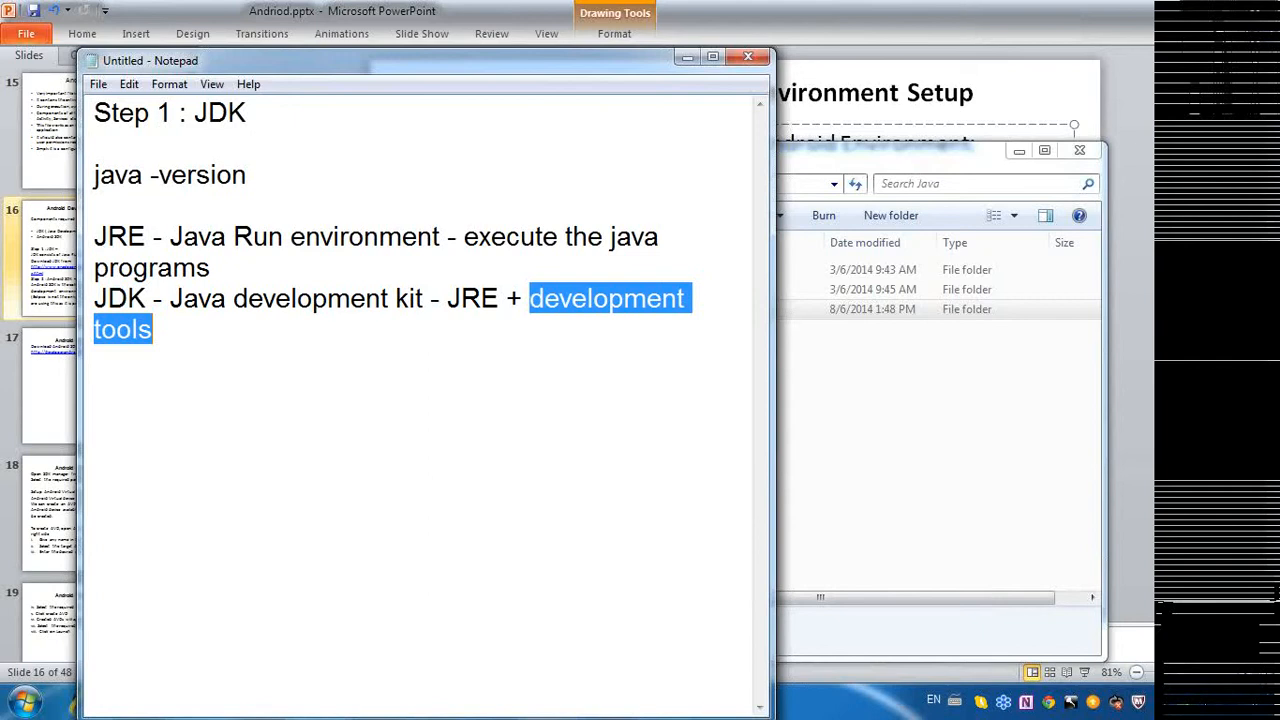
{"action": "left_click", "coordinate": [152, 329]}
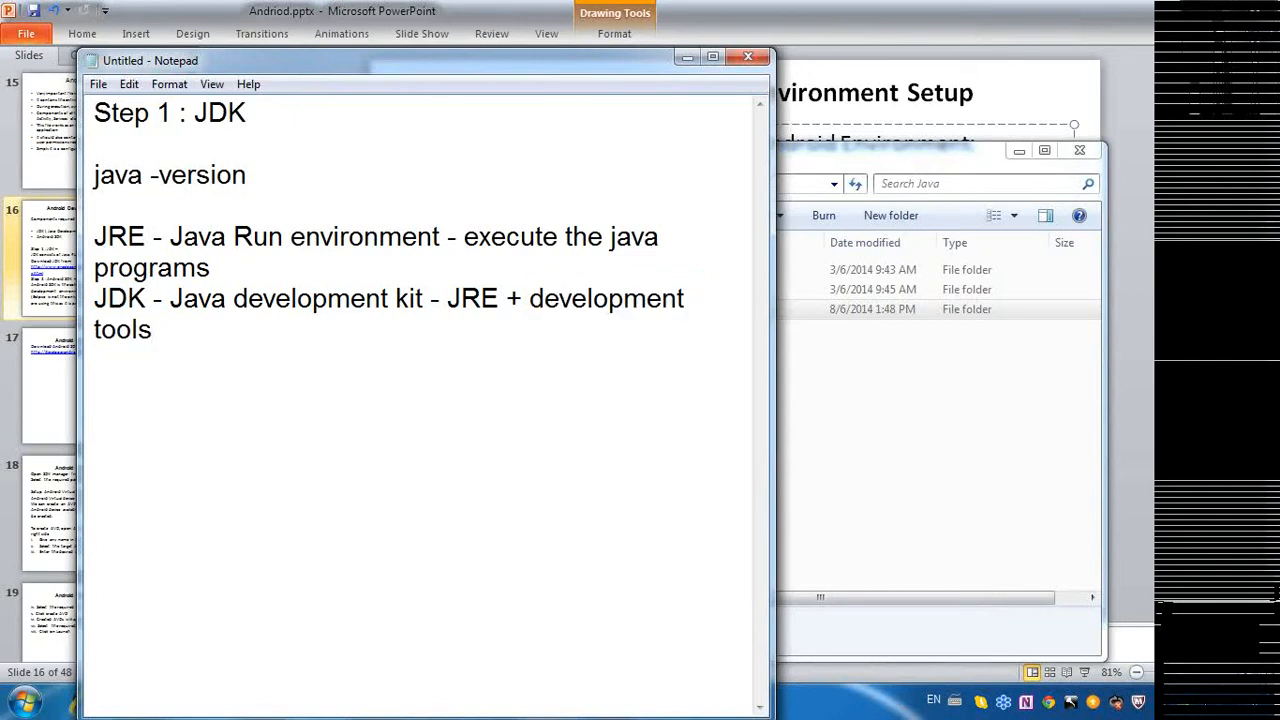
{"action": "left_click_drag", "start_coordinate": [163, 298], "coordinate": [93, 298]}
Compare the jre7, jre6 and jdk1.7.0_51 folders in the Java folder in Windows Explorer, and return to the Notepad notes.
{"action": "left_click", "coordinate": [851, 409]}
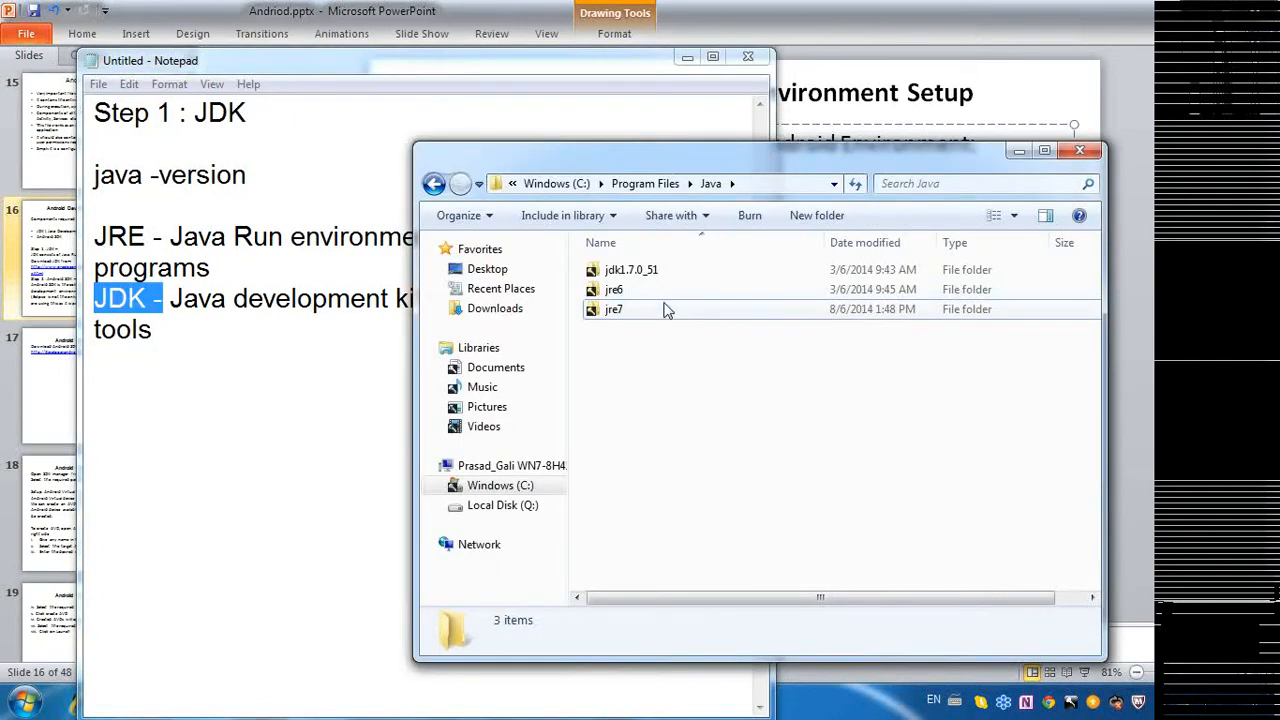
{"action": "left_click", "coordinate": [666, 309]}
{"action": "left_click", "coordinate": [646, 290]}
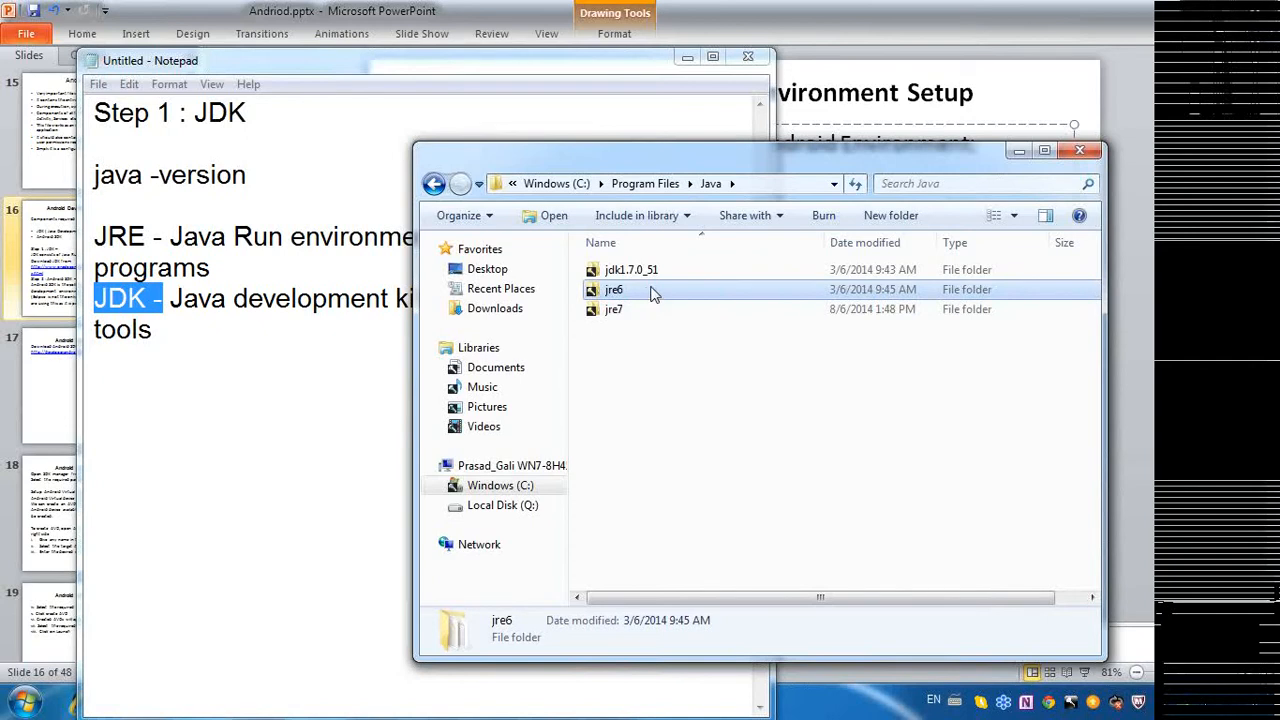
{"action": "mouse_move", "coordinate": [666, 276]}
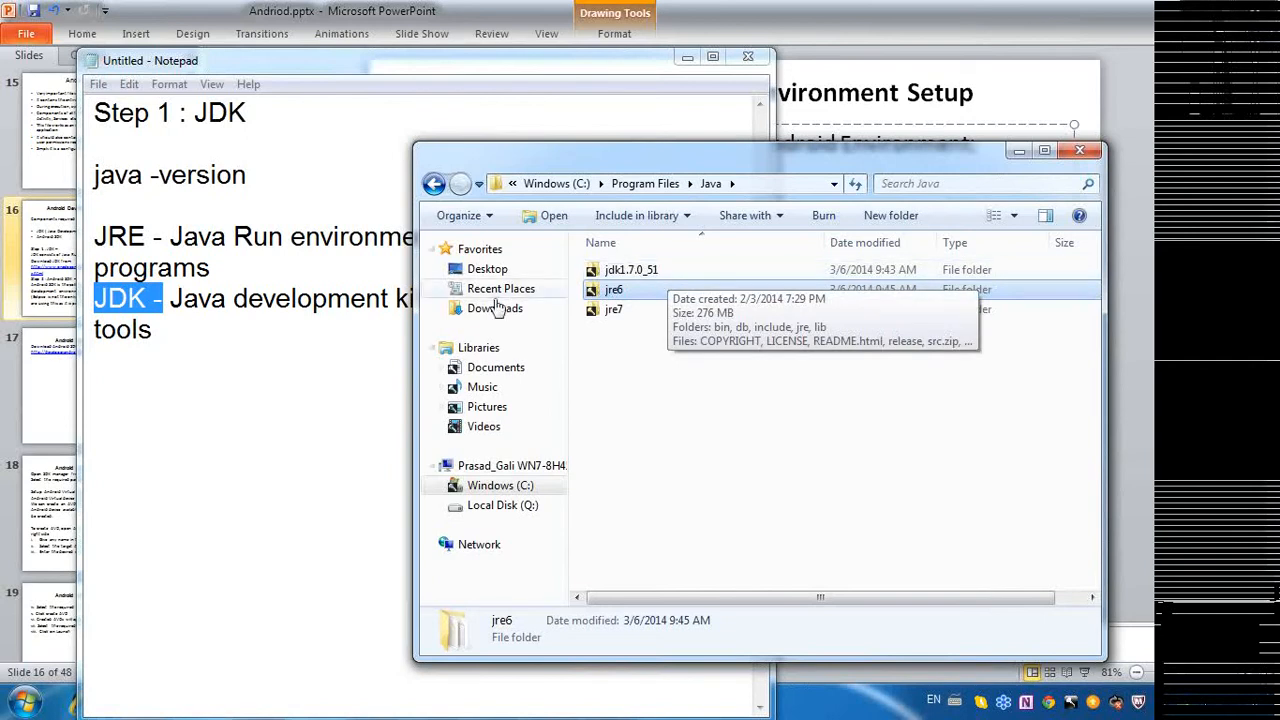
{"action": "left_click", "coordinate": [152, 329]}
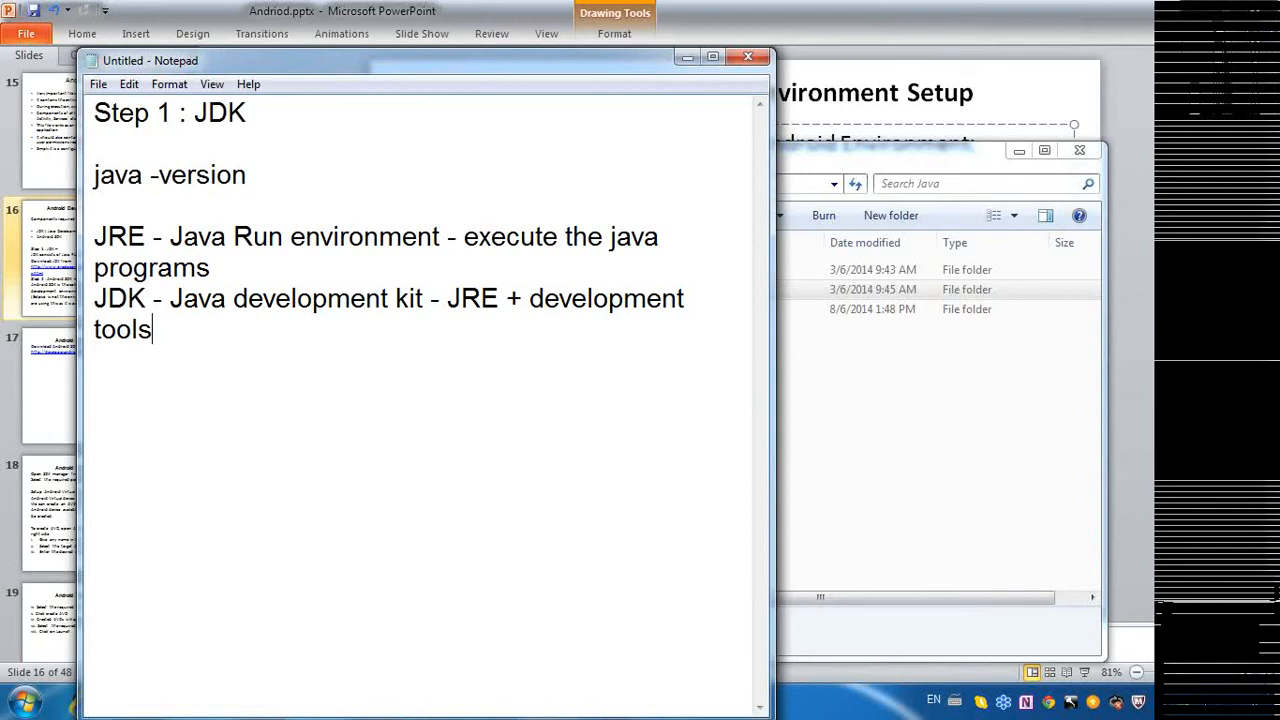
Switch to PowerPoint and highlight the "JDK ( Java Development Kit )" bullet on the environment setup slide.
{"action": "left_click", "coordinate": [937, 9]}
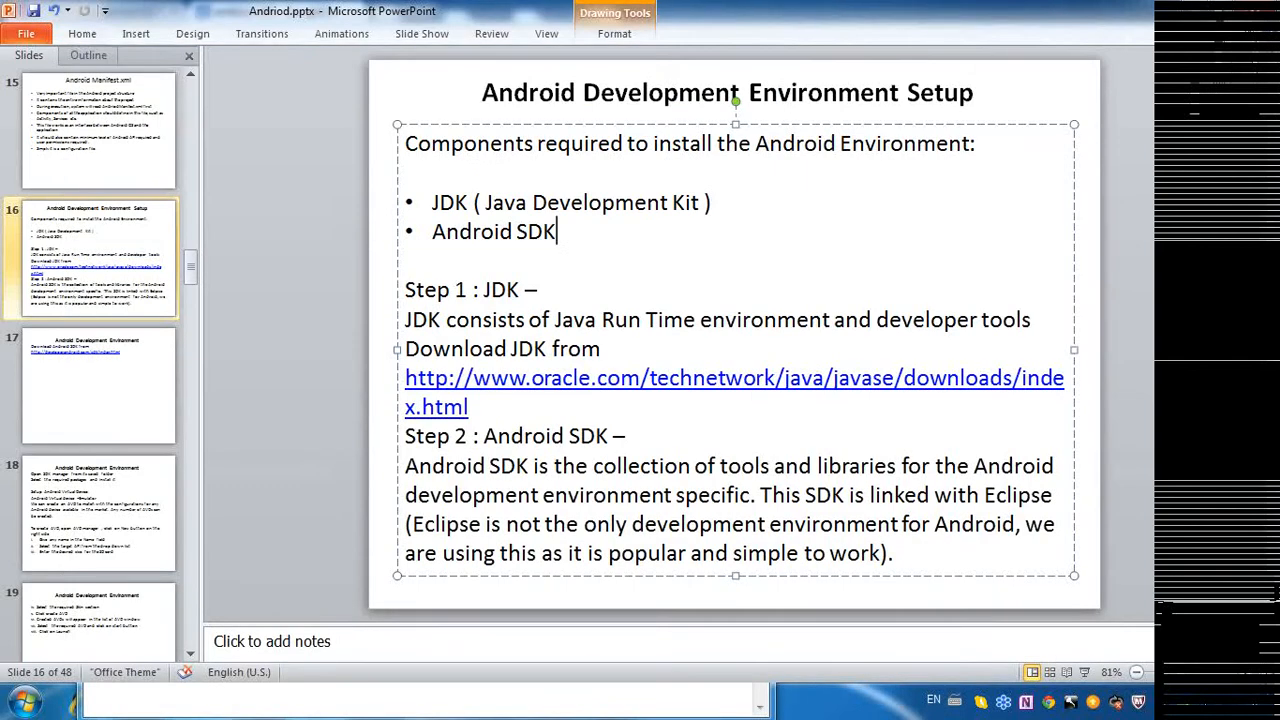
{"action": "left_click", "coordinate": [722, 202]}
{"action": "left_click_drag", "start_coordinate": [722, 202], "coordinate": [441, 205]}
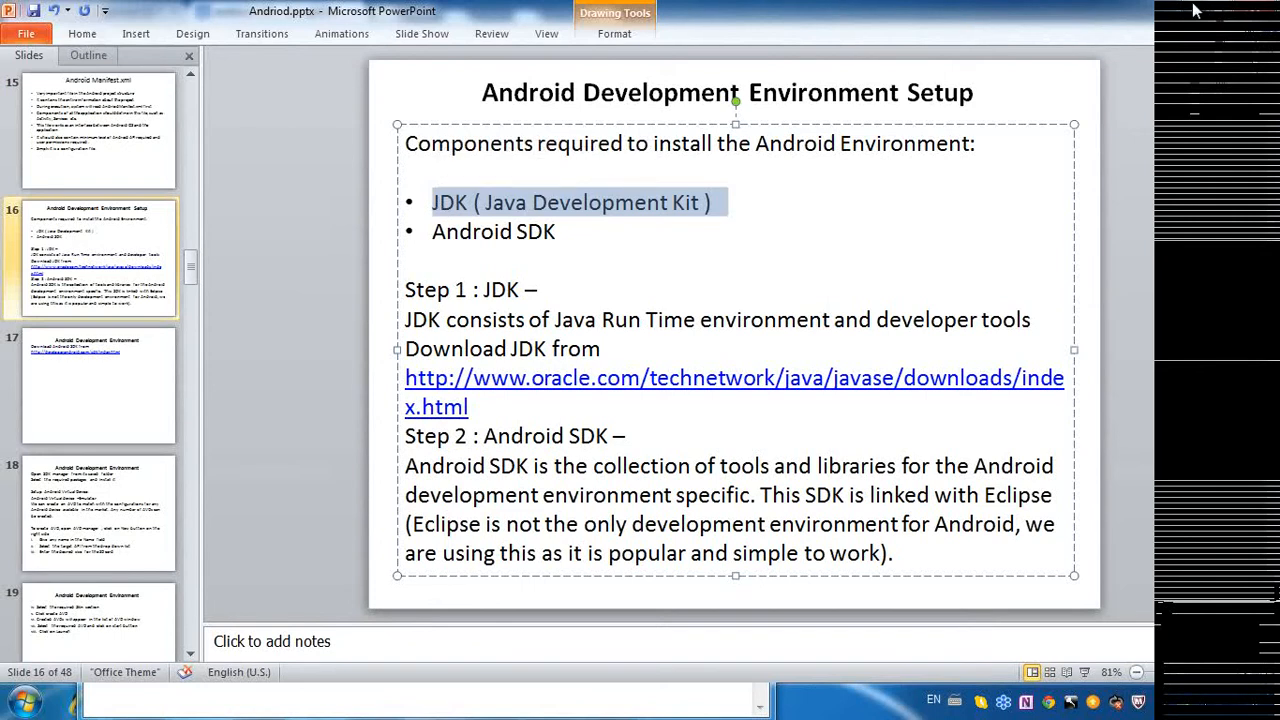
Minimize the Notepad notes and return to the PowerPoint slide to point out the JDK bullet and its Oracle download link.
{"action": "key", "text": "alt+Tab"}
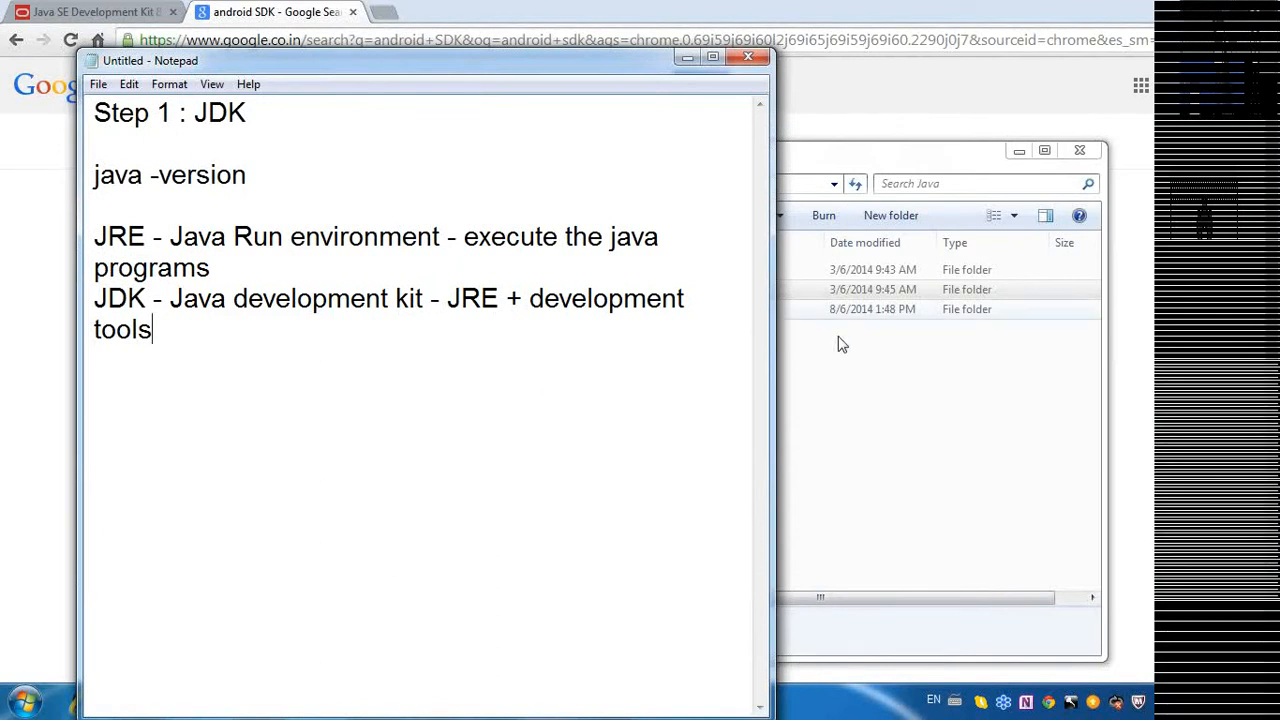
{"action": "left_click", "coordinate": [687, 58]}
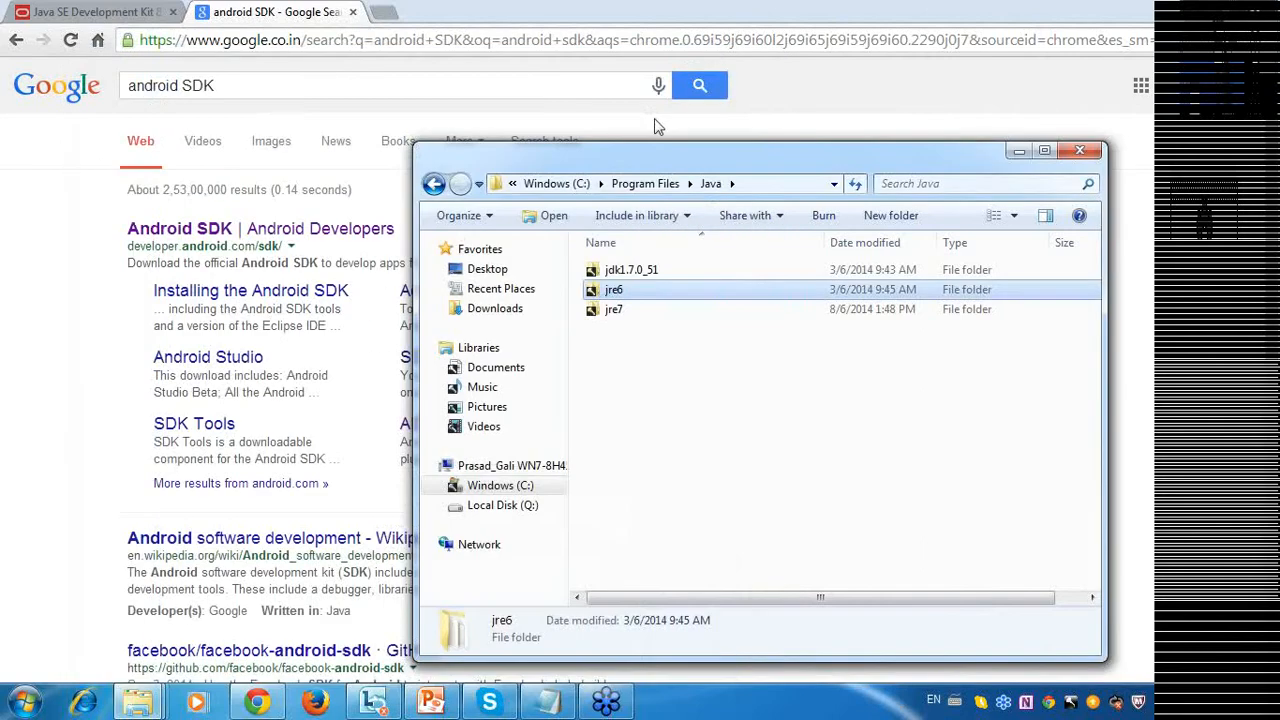
{"action": "left_click", "coordinate": [430, 700]}
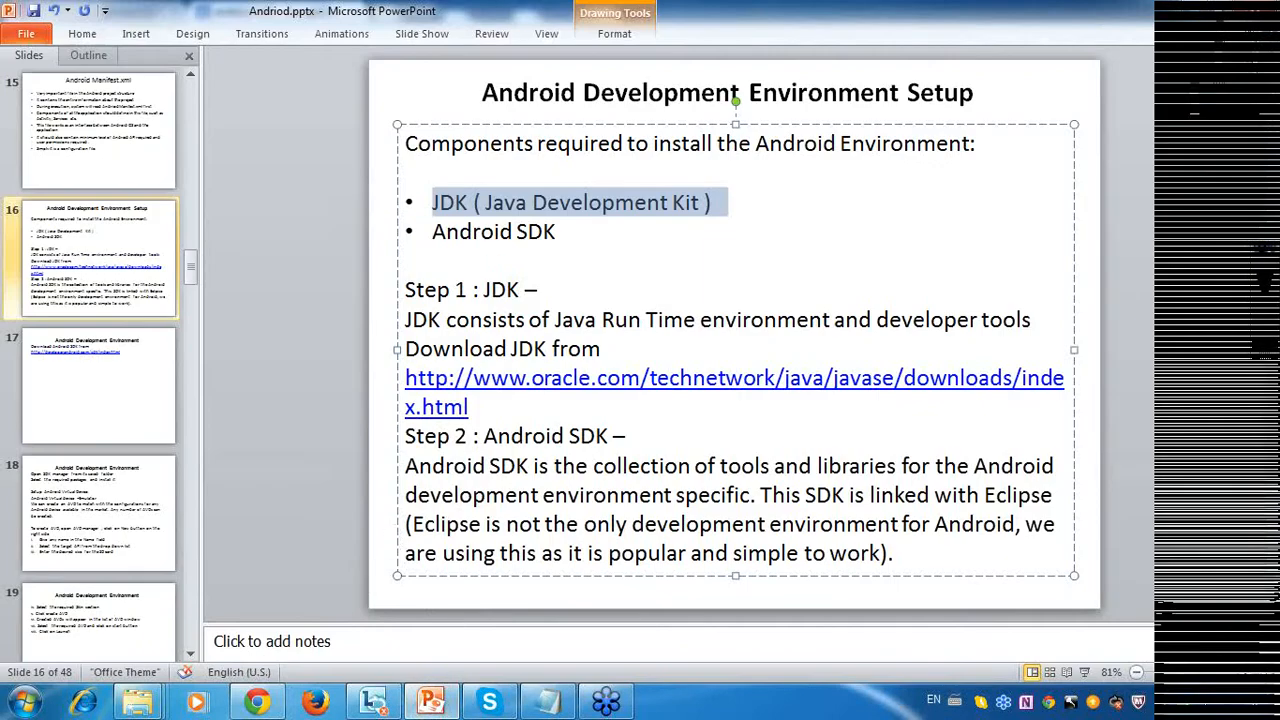
{"action": "left_click", "coordinate": [724, 202]}
{"action": "left_click_drag", "start_coordinate": [724, 202], "coordinate": [432, 202]}
{"action": "triple_click", "coordinate": [470, 406]}
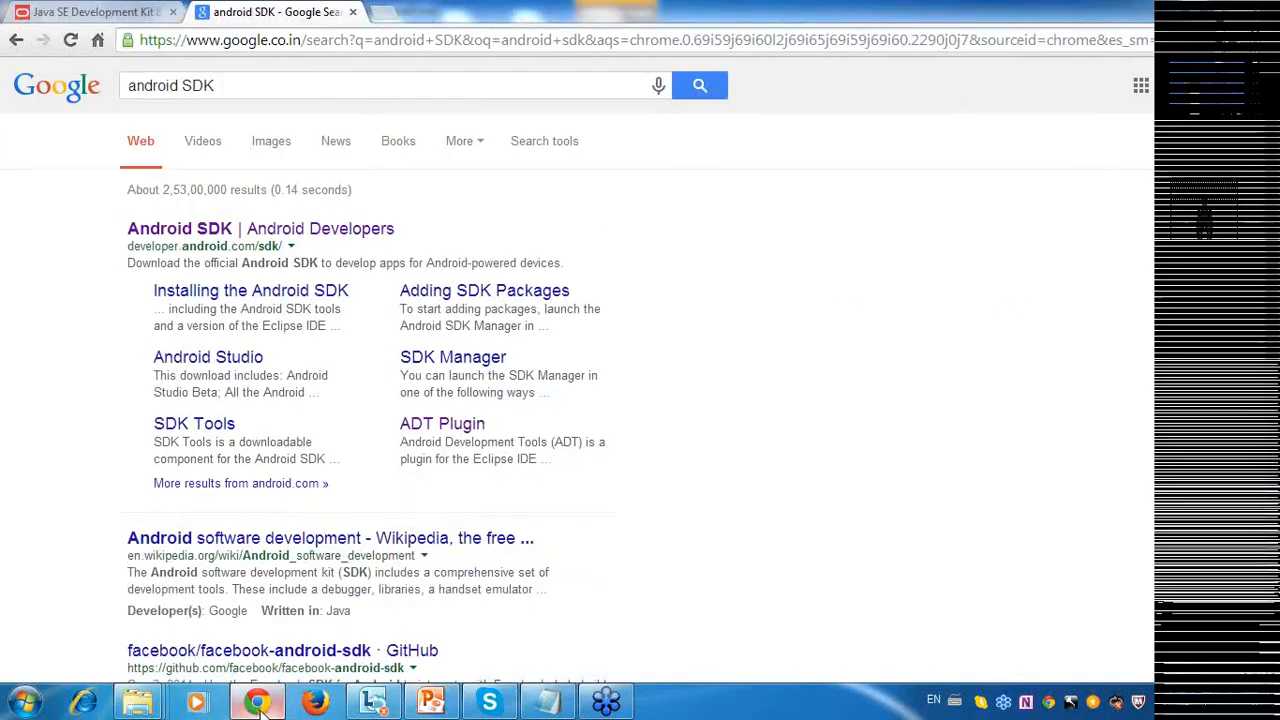
Switch to Chrome and open the "Android SDK | Android Developers" search result.
{"action": "left_click", "coordinate": [265, 700]}
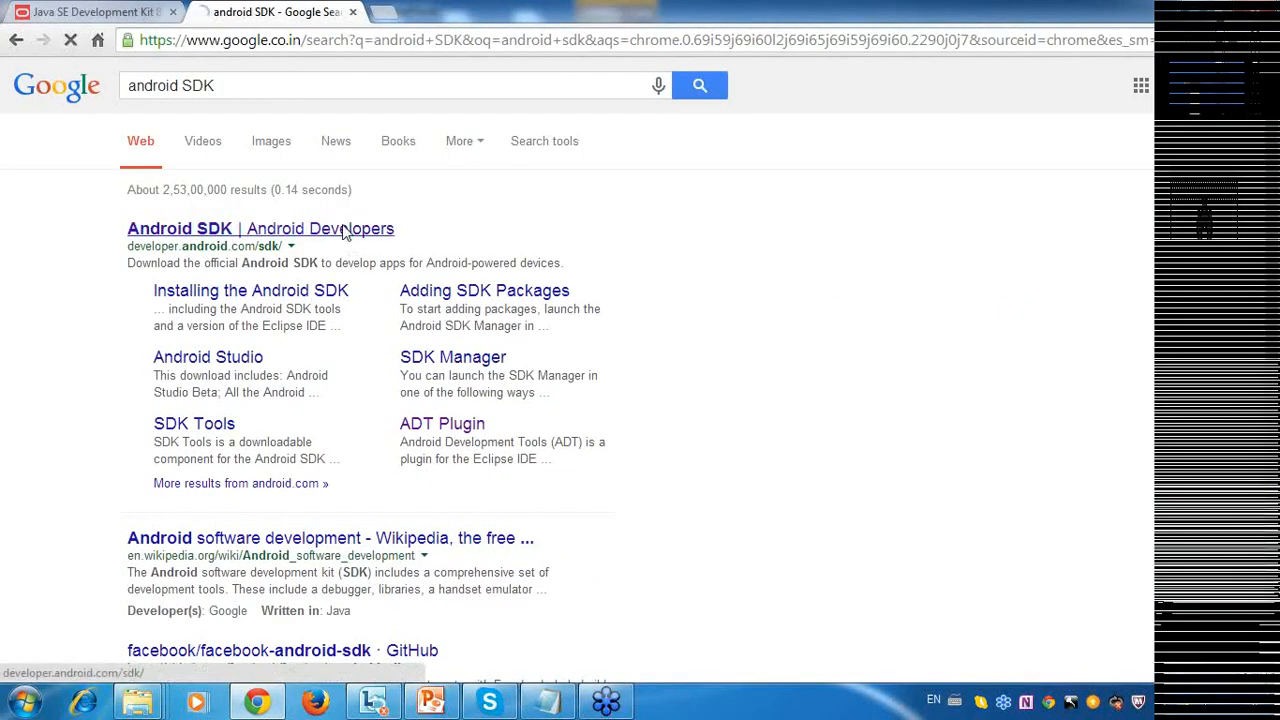
{"action": "left_click", "coordinate": [300, 229]}
Go back to Oracle's Java SE Downloads page and open the Java Platform (JDK) 8u20 download page from there.
{"action": "left_click", "coordinate": [140, 11]}
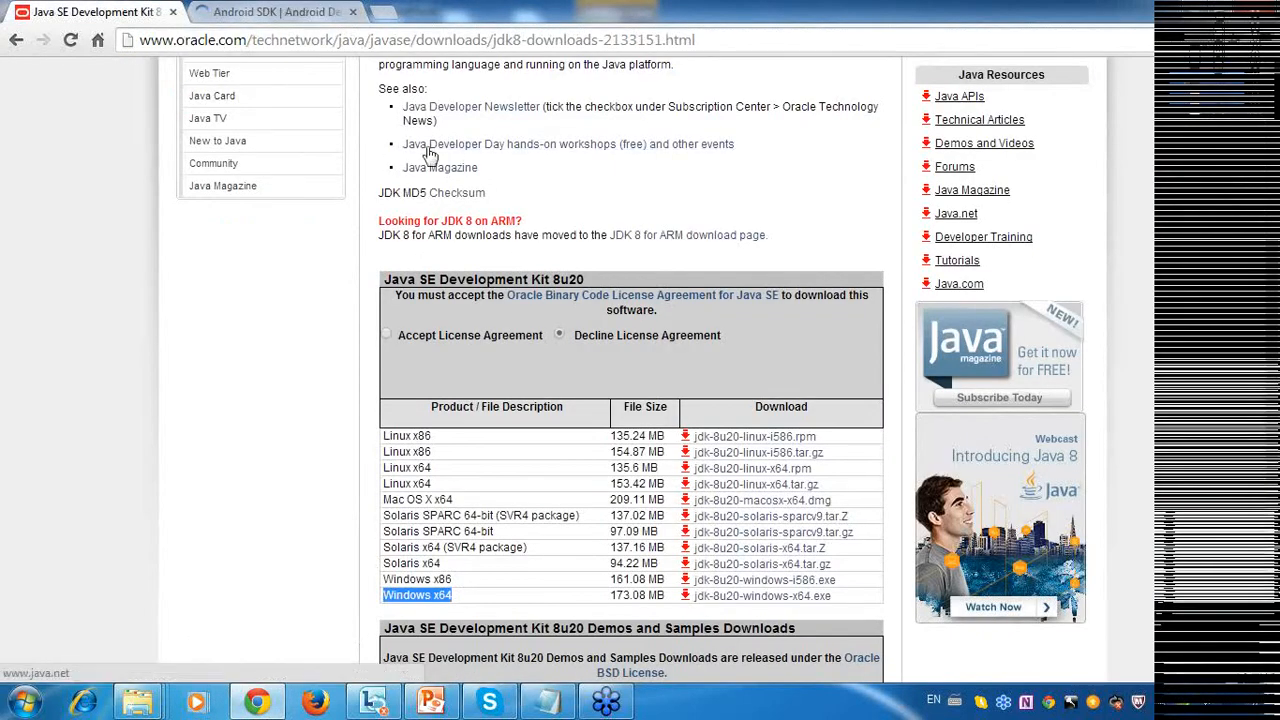
{"action": "left_click", "coordinate": [16, 40]}
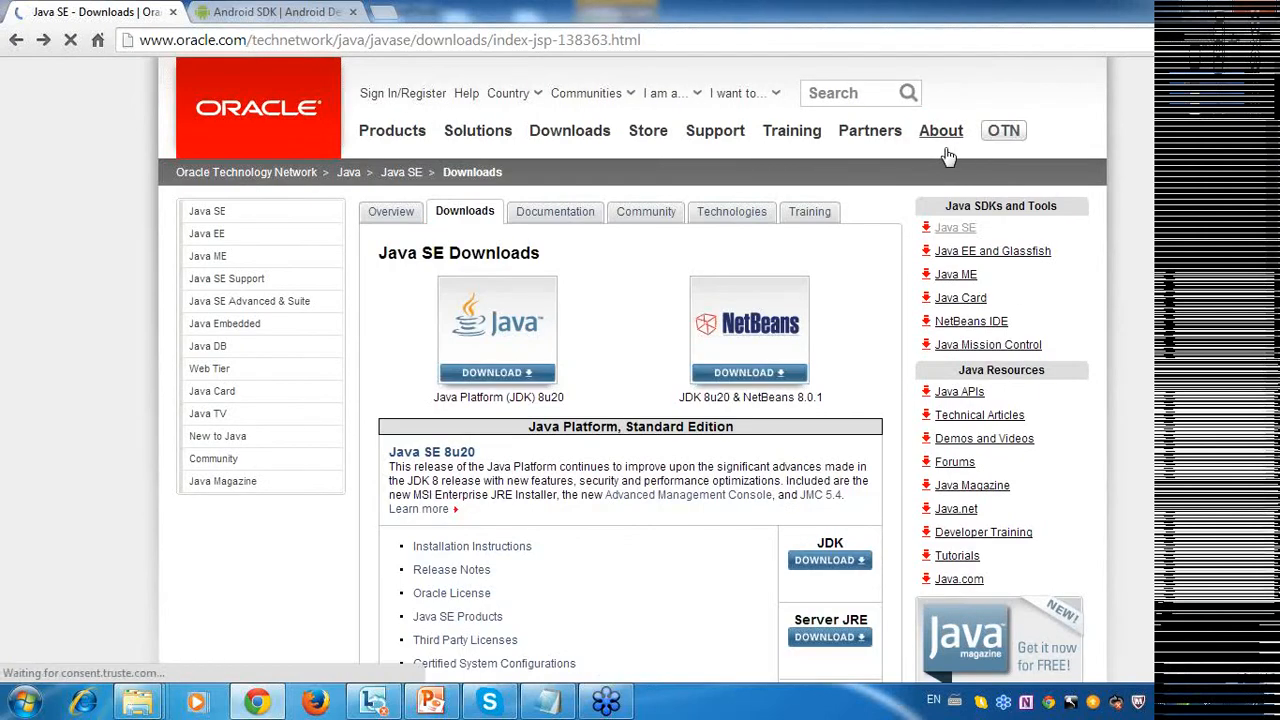
{"action": "key", "text": "ctrl+l"}
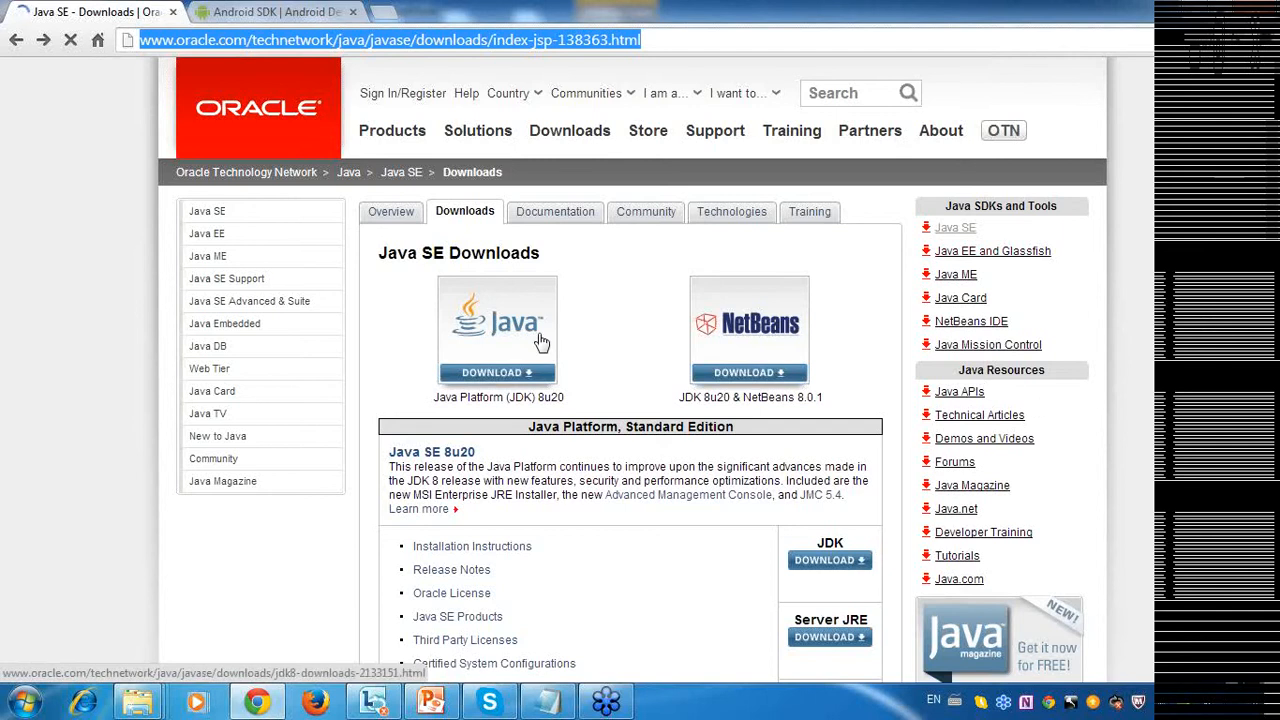
{"action": "left_click", "coordinate": [499, 378]}
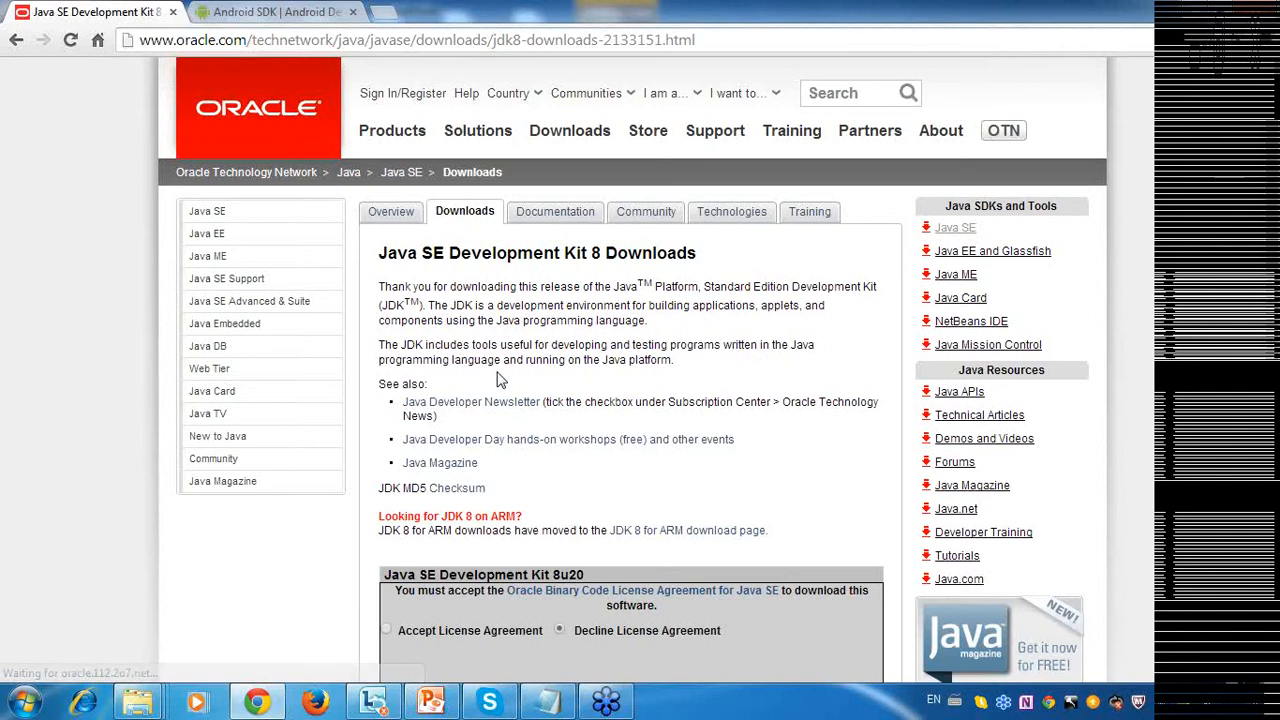
Examine the Windows x86 and Windows x64 download entries for Java SE Development Kit 8u20.
{"action": "scroll", "coordinate": [1275, 134], "scroll_direction": "down", "scroll_amount": 3}
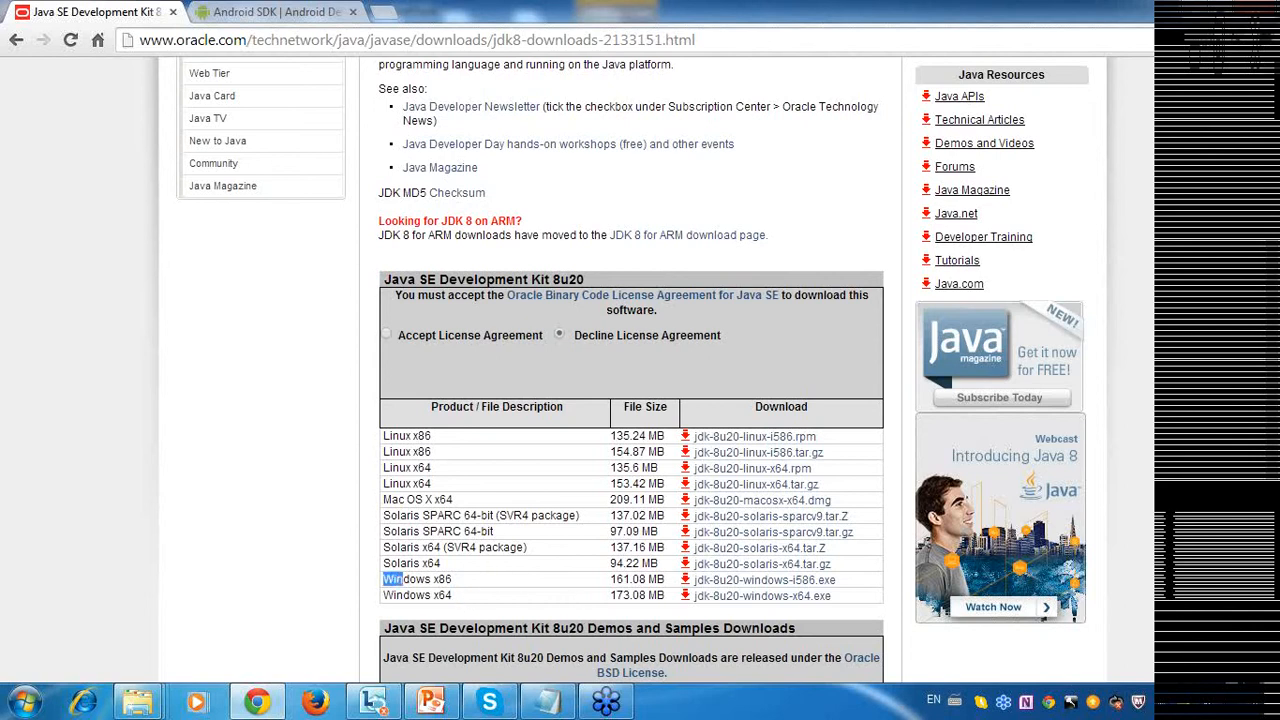
{"action": "left_click_drag", "start_coordinate": [385, 578], "coordinate": [838, 596]}
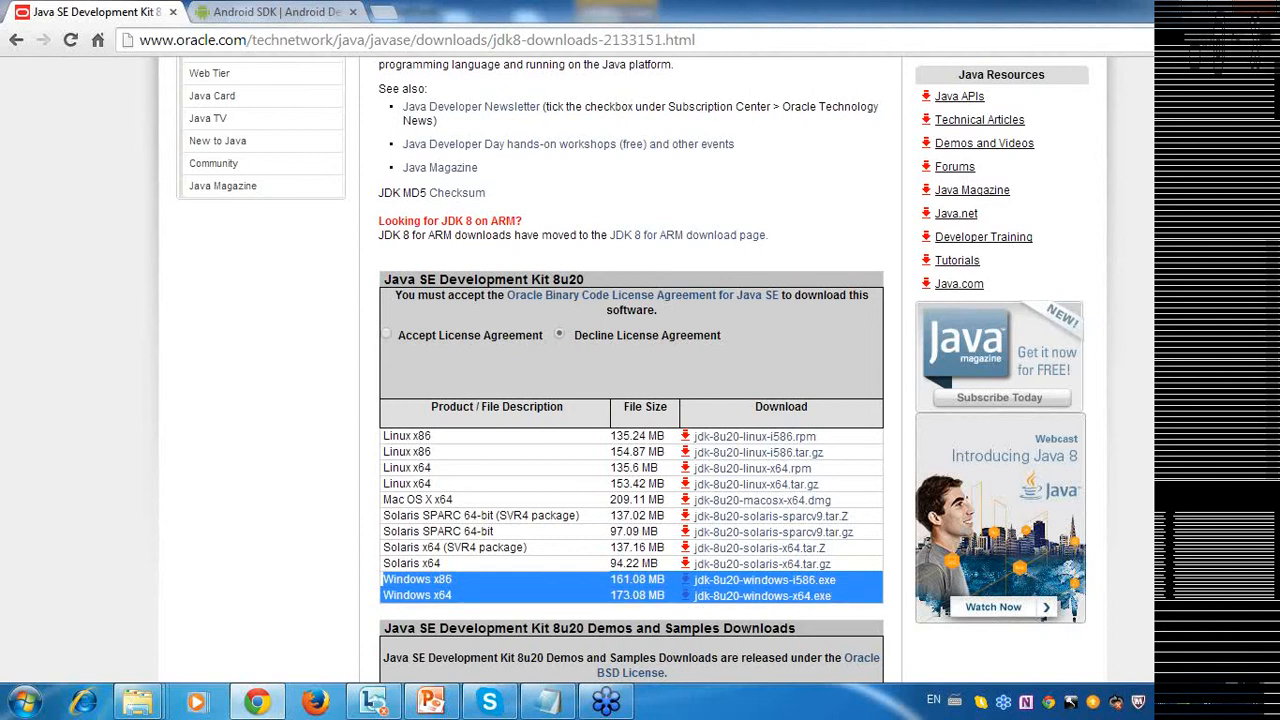
{"action": "left_click", "coordinate": [486, 577]}
{"action": "double_click", "coordinate": [442, 579]}
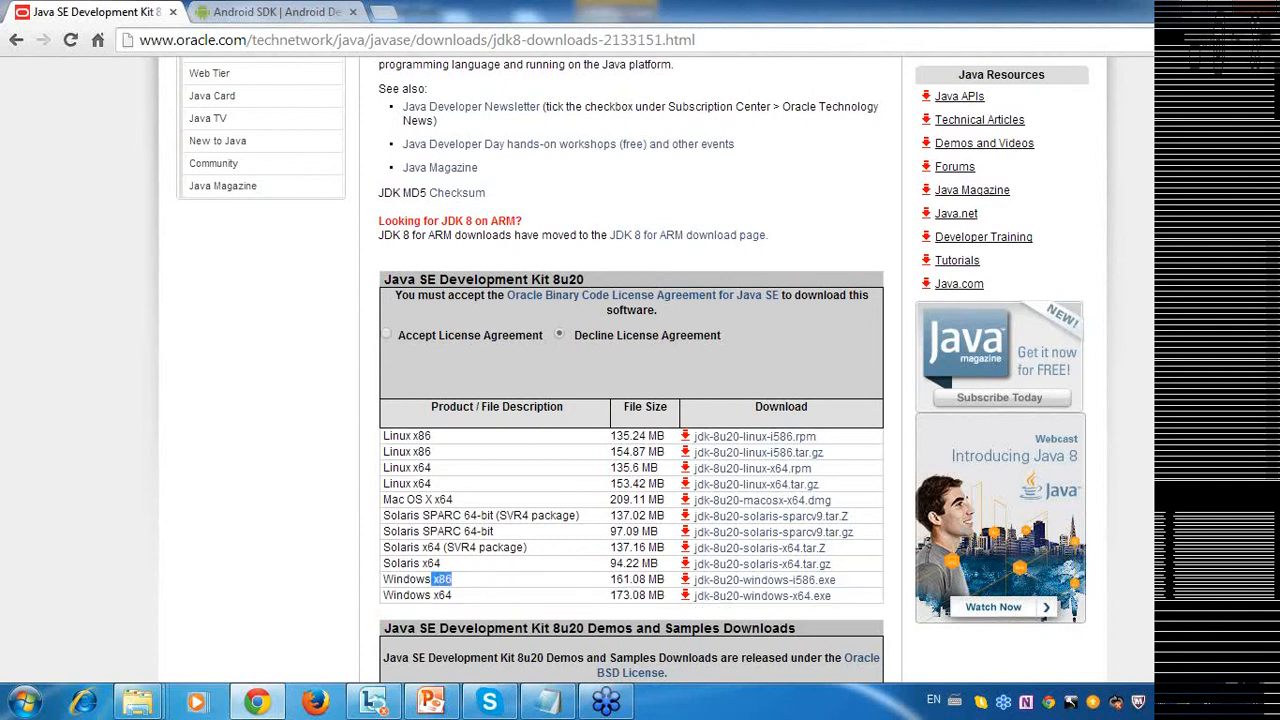
{"action": "double_click", "coordinate": [442, 595]}
{"action": "left_click", "coordinate": [496, 586]}
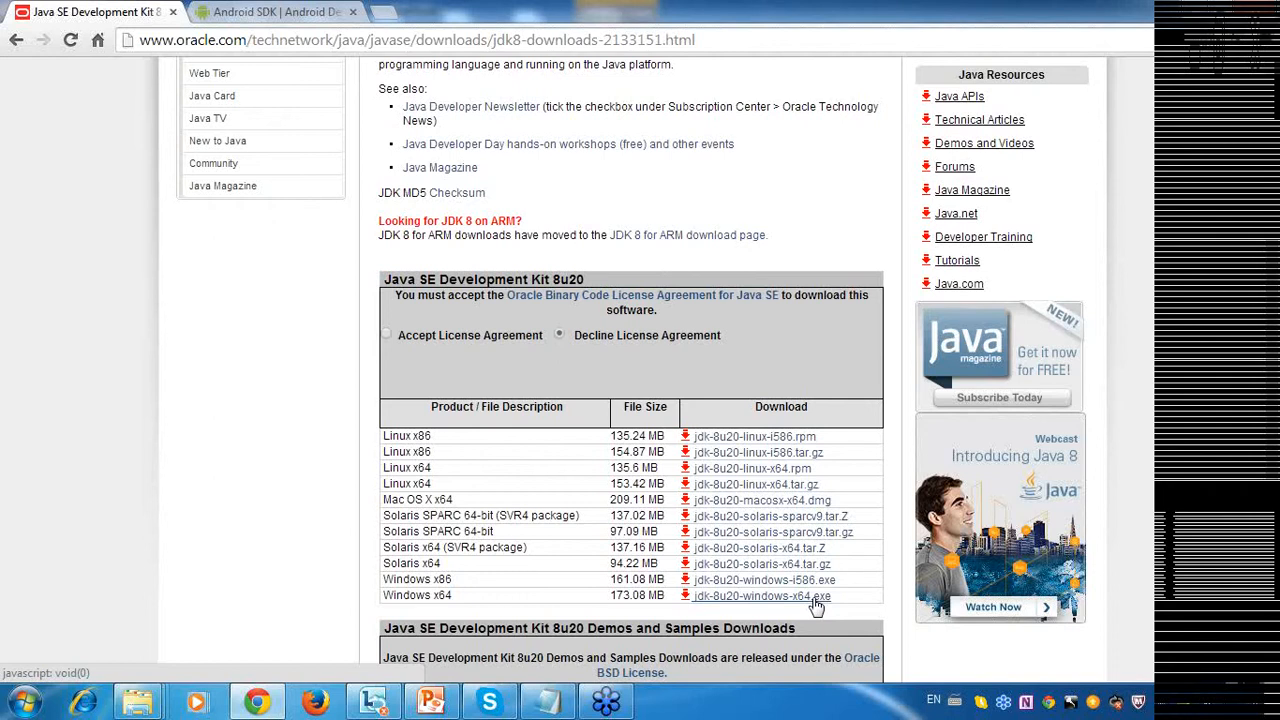
Show where the computer's Properties option is found, dismiss it, and highlight x86 in the Windows x86 download entry.
{"action": "left_click", "coordinate": [24, 702]}
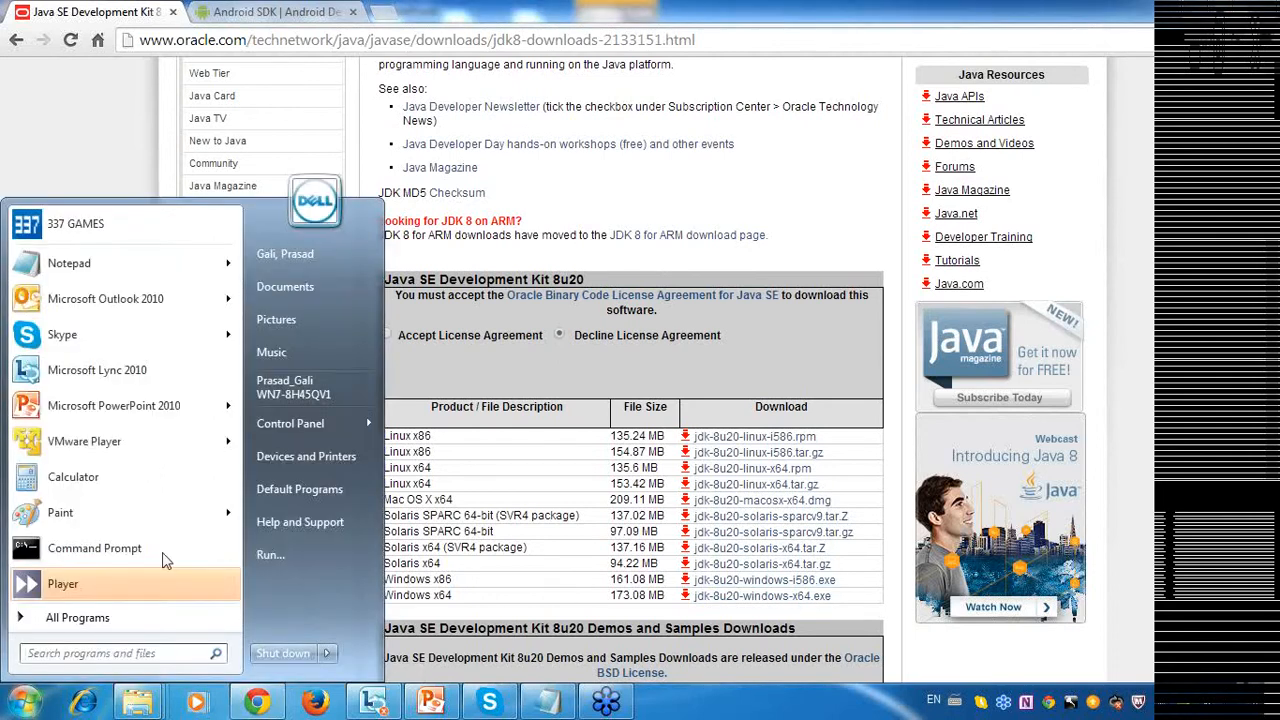
{"action": "right_click", "coordinate": [295, 394]}
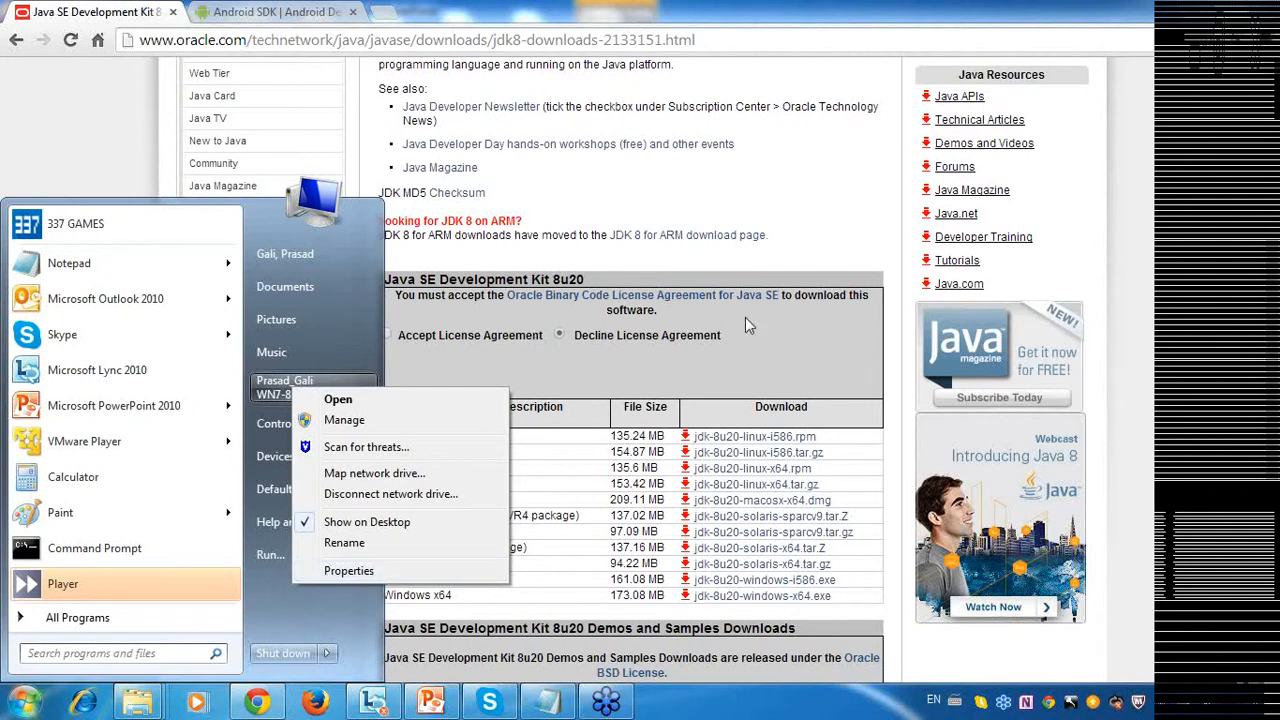
{"action": "left_click", "coordinate": [905, 472]}
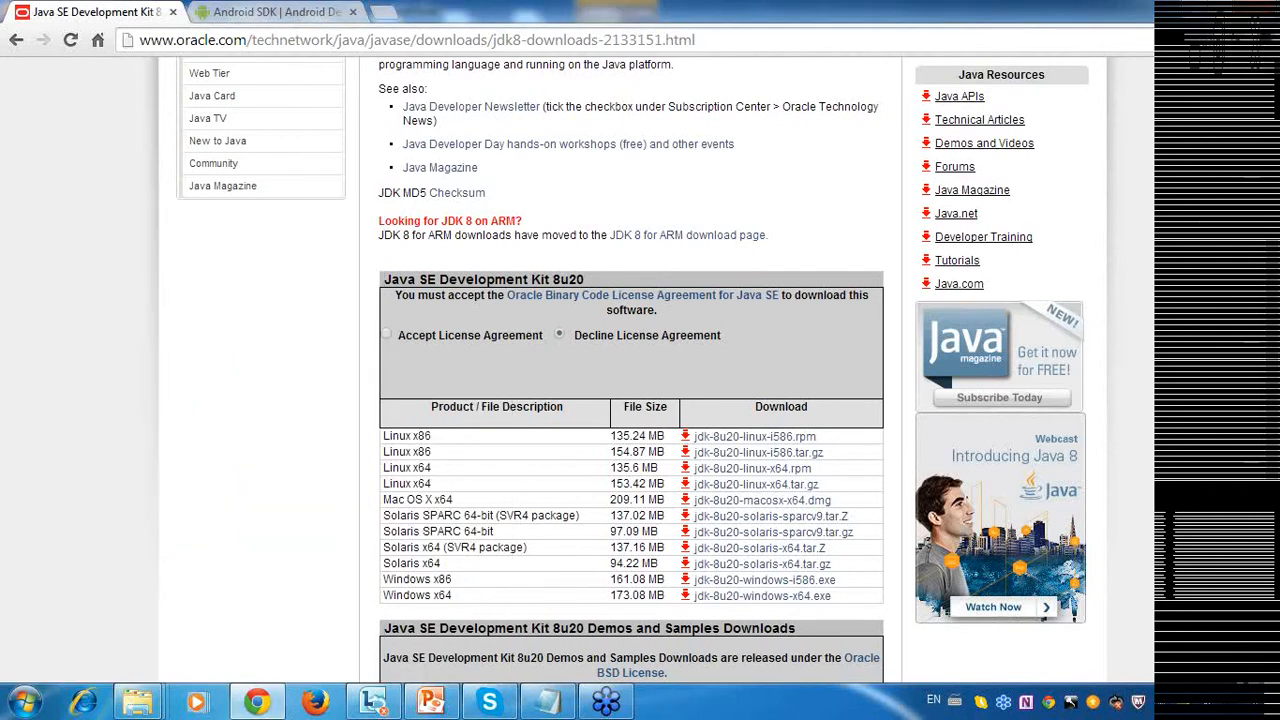
{"action": "left_click_drag", "start_coordinate": [436, 578], "coordinate": [452, 579]}
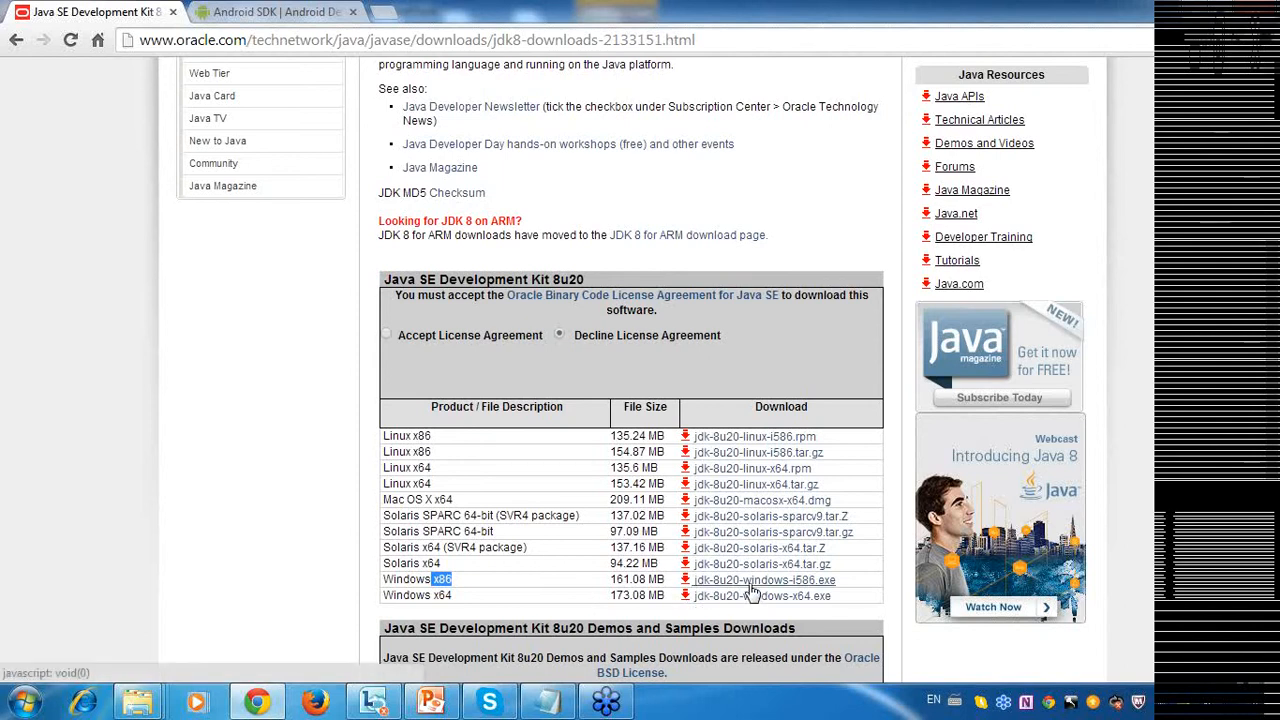
Switch to PowerPoint and highlight the required JDK and Android SDK components on the environment setup slide.
{"action": "left_click", "coordinate": [443, 706]}
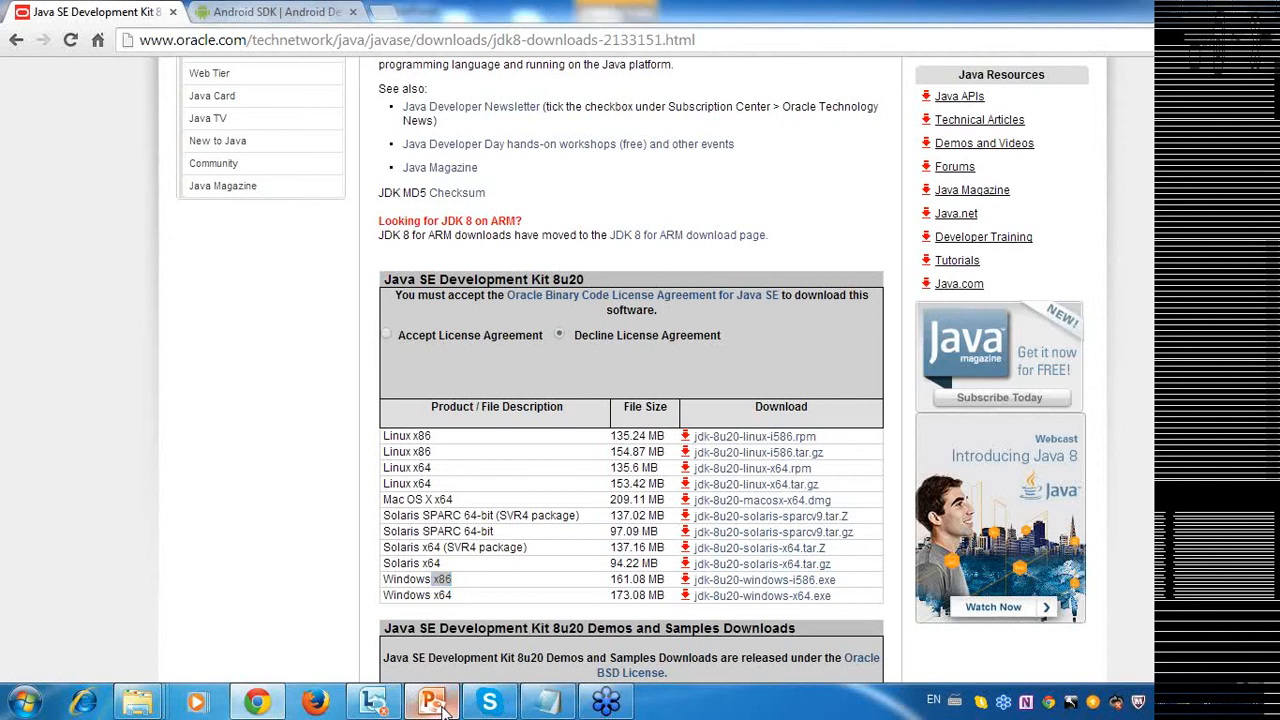
{"action": "left_click", "coordinate": [722, 202]}
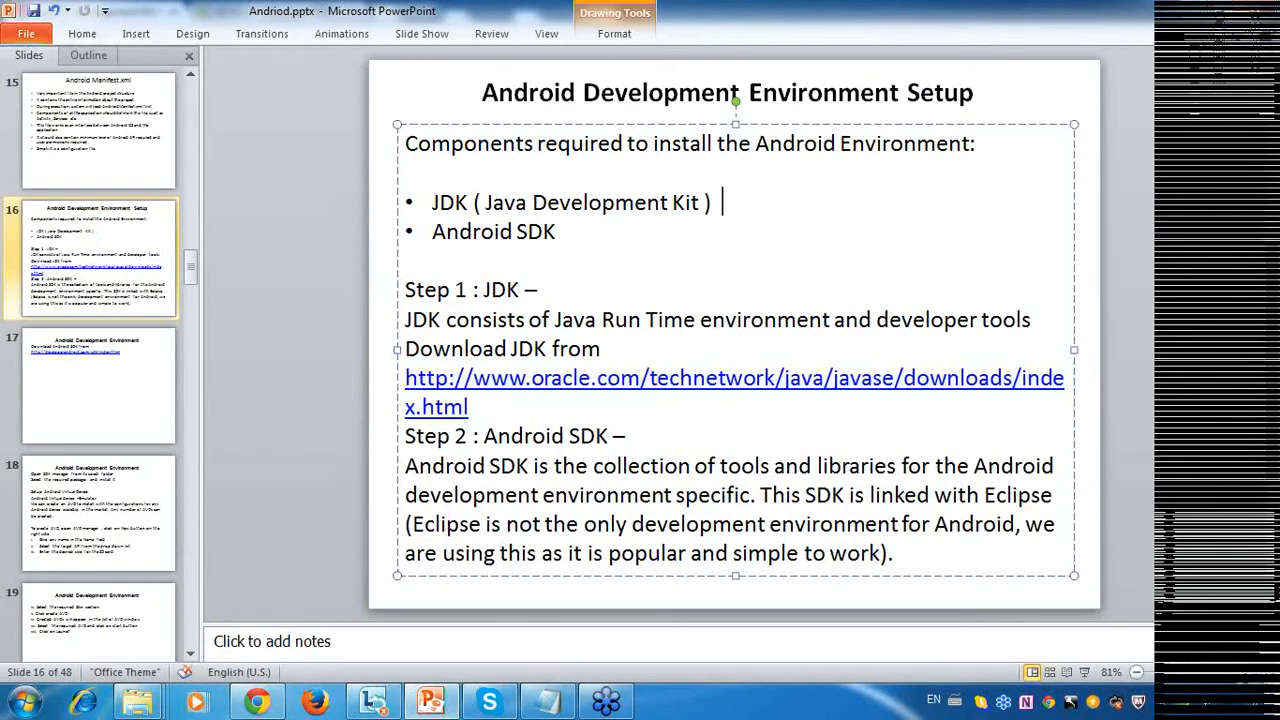
{"action": "left_click_drag", "start_coordinate": [722, 202], "coordinate": [440, 201]}
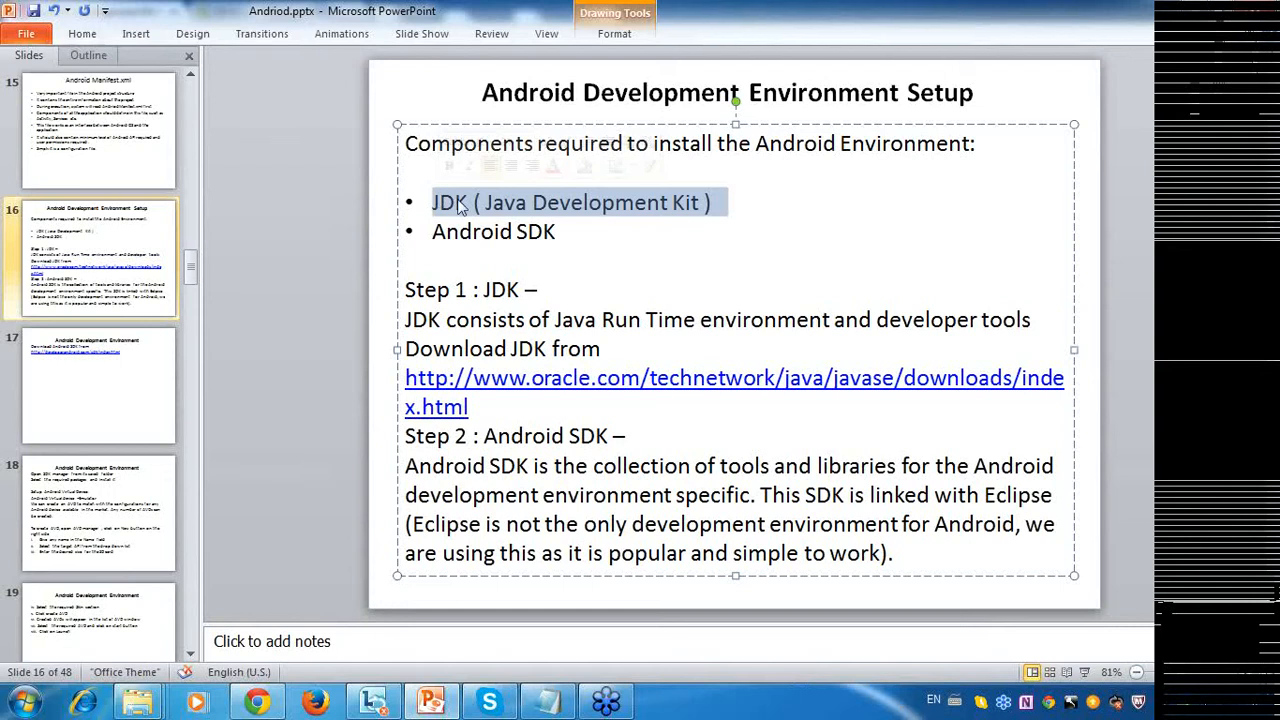
{"action": "left_click_drag", "start_coordinate": [558, 231], "coordinate": [432, 231]}
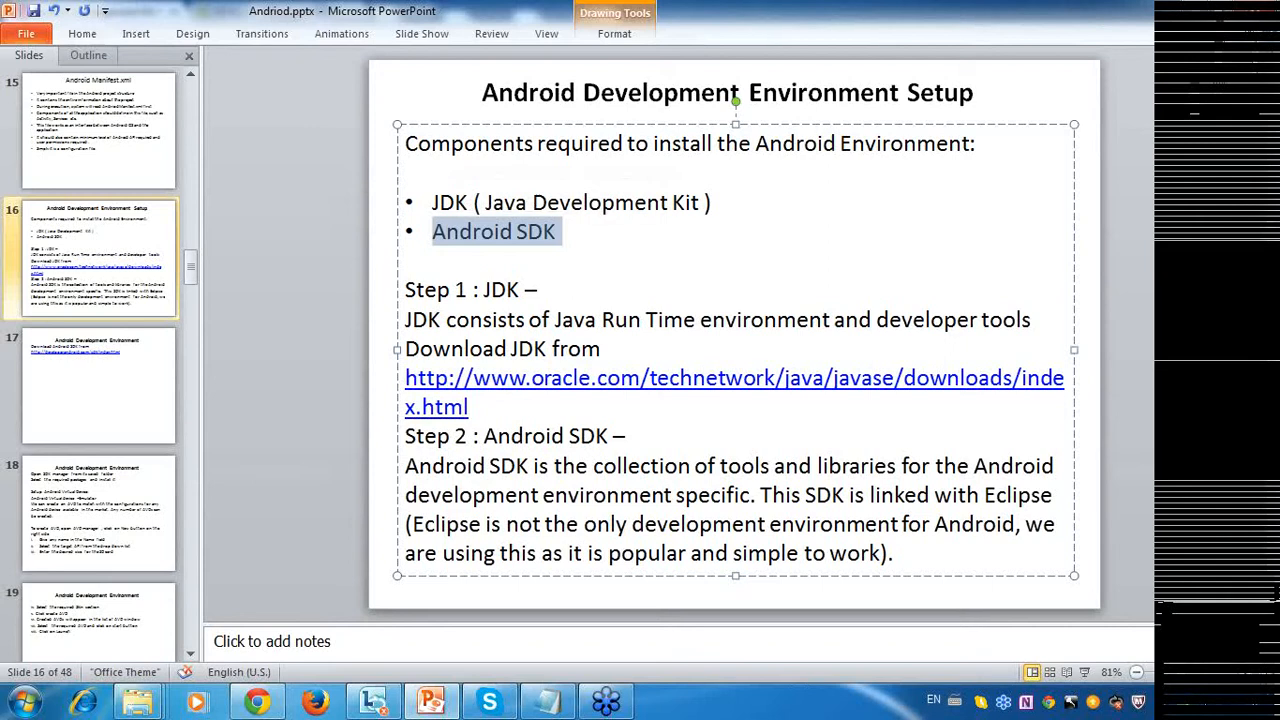
{"action": "left_click", "coordinate": [404, 260]}
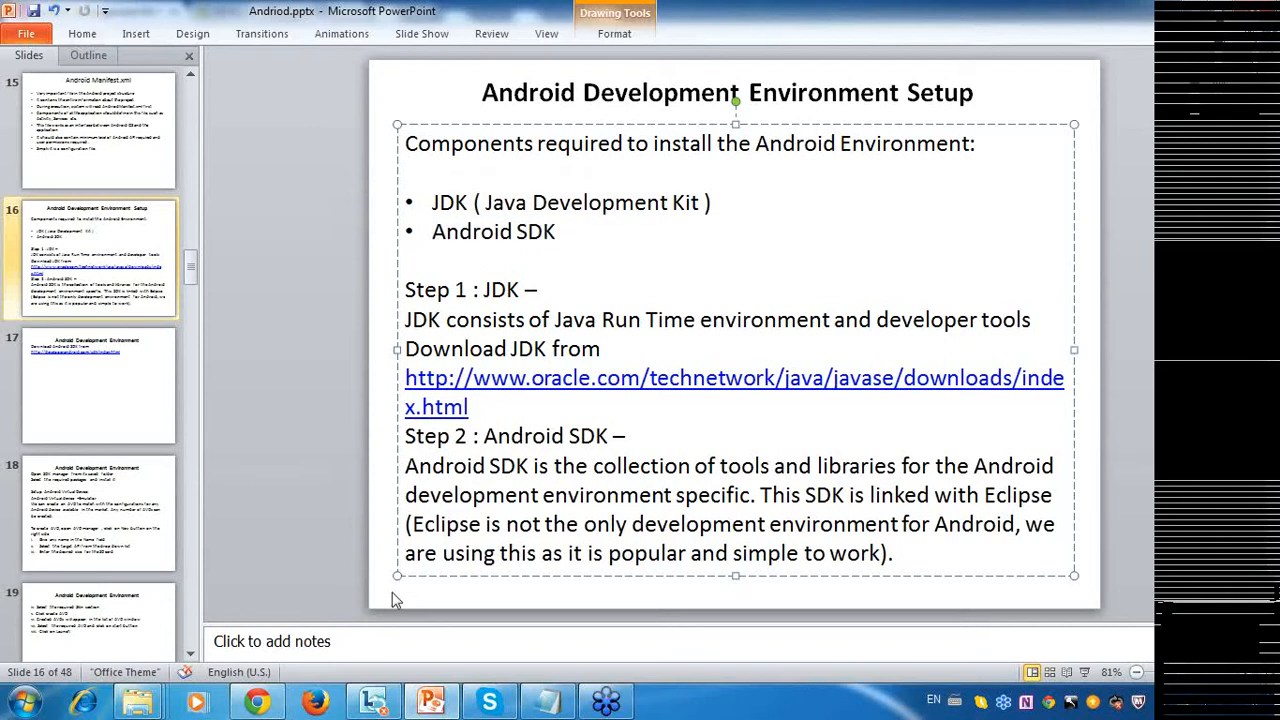
Switch to Chrome and view the Get the Android SDK page, highlighting its address developer.android.com/sdk/index.html.
{"action": "left_click", "coordinate": [262, 698]}
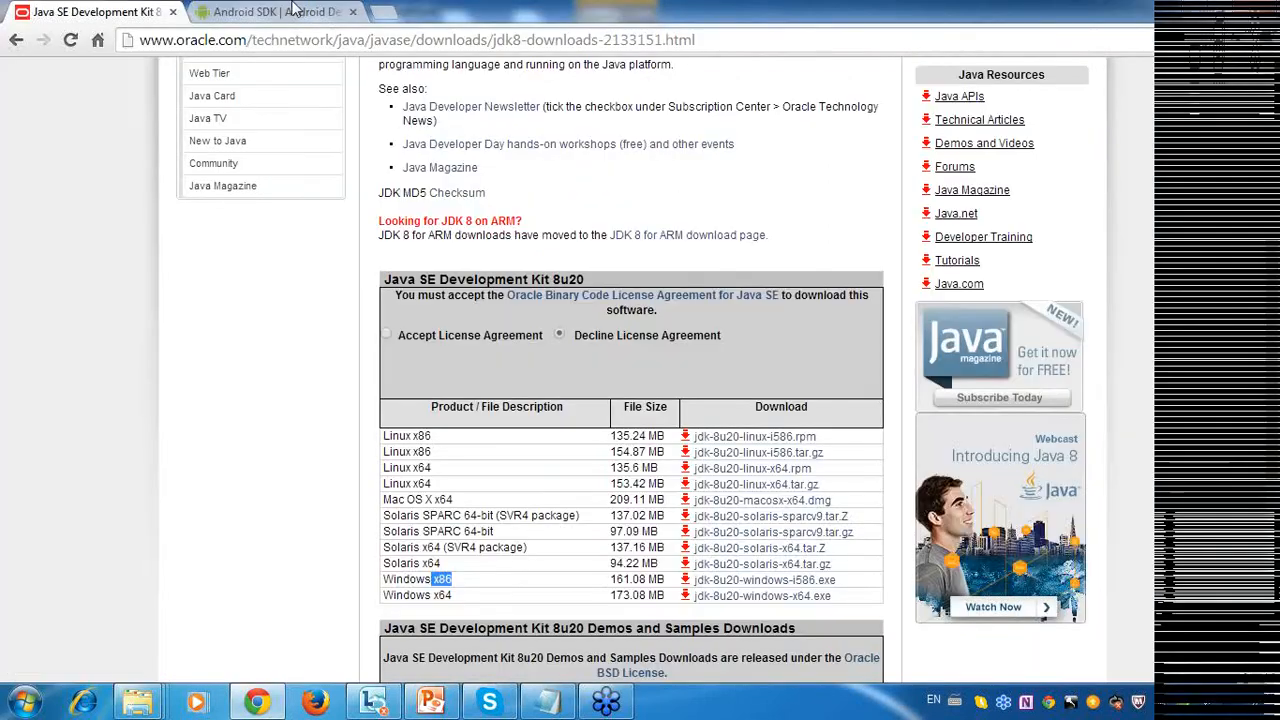
{"action": "left_click", "coordinate": [295, 10]}
{"action": "left_click", "coordinate": [380, 40]}
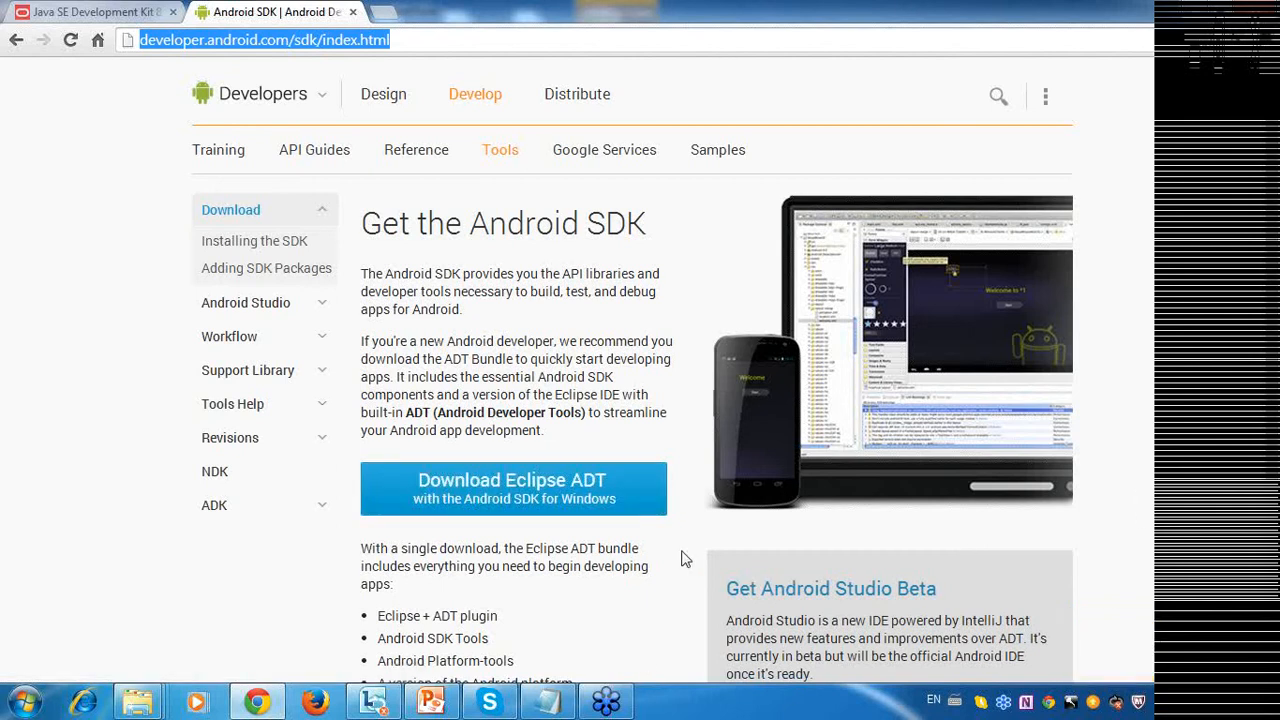
Switch to PowerPoint and show slide 17 with the Android SDK download link.
{"action": "left_click", "coordinate": [430, 702]}
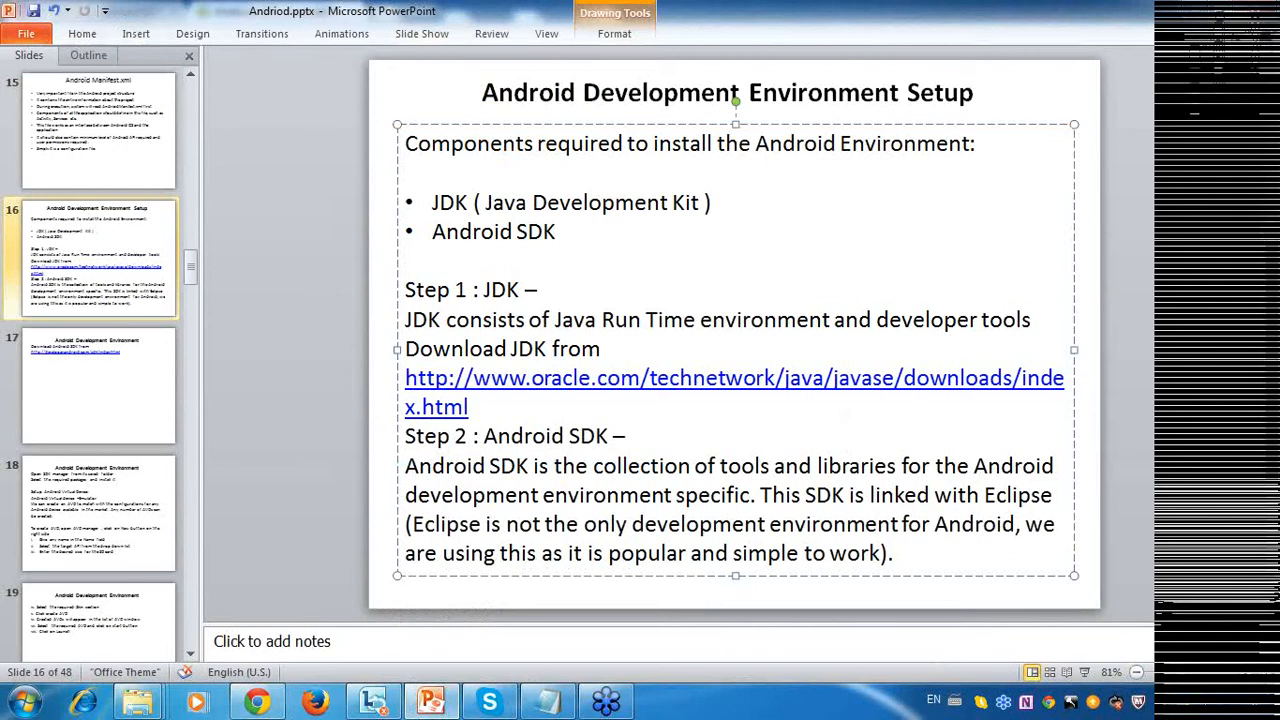
{"action": "left_click", "coordinate": [98, 378]}
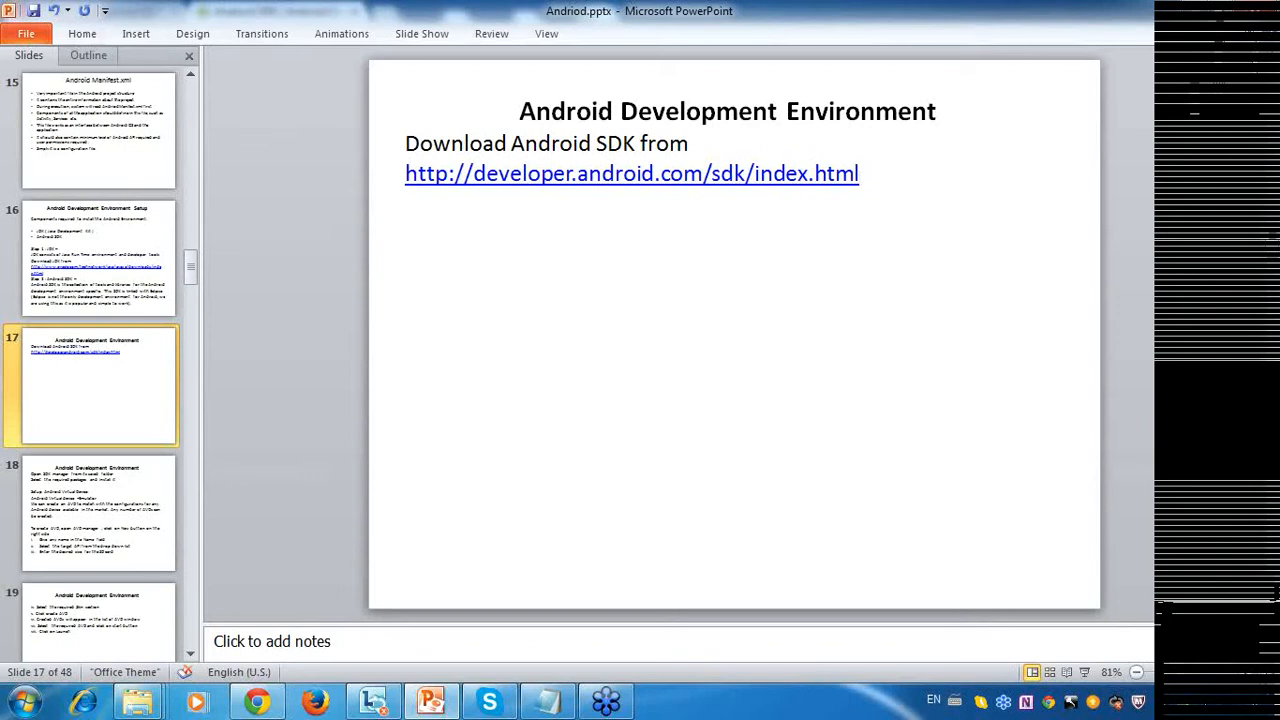
{"action": "left_click", "coordinate": [26, 704]}
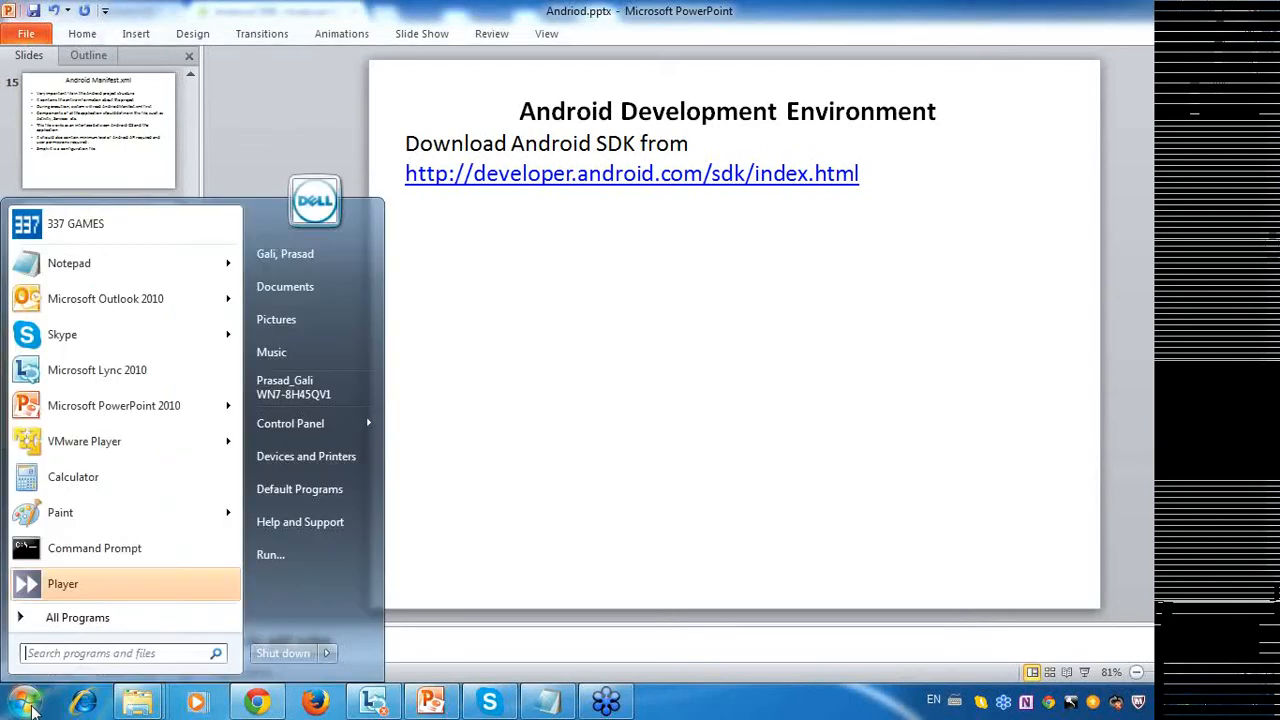
{"action": "left_click", "coordinate": [320, 385]}
{"action": "double_click", "coordinate": [752, 146]}
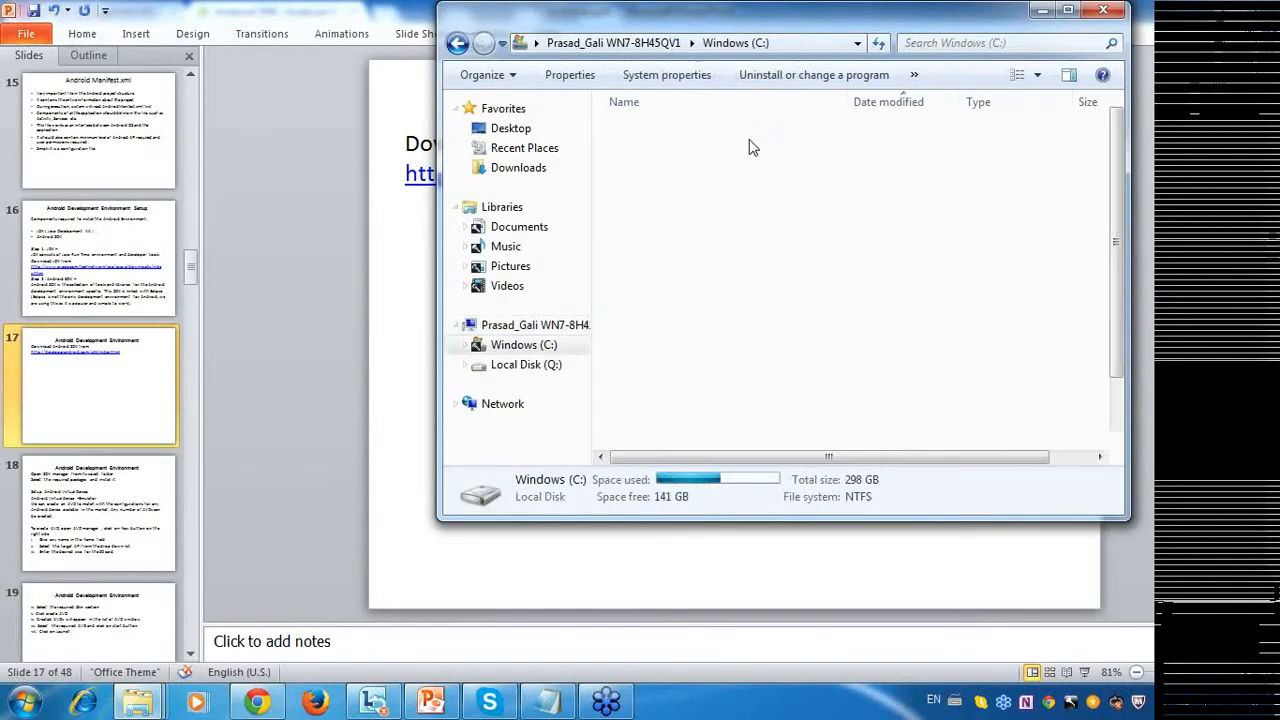
{"action": "double_click", "coordinate": [816, 290]}
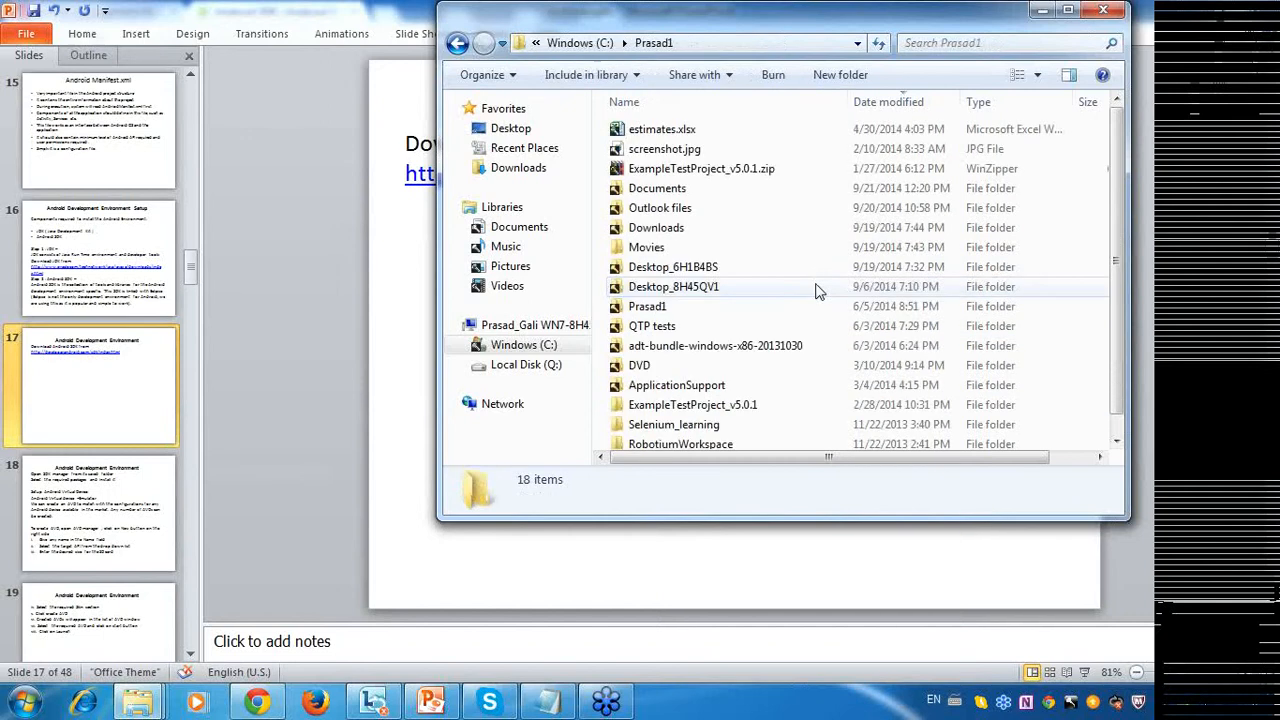
{"action": "double_click", "coordinate": [786, 377]}
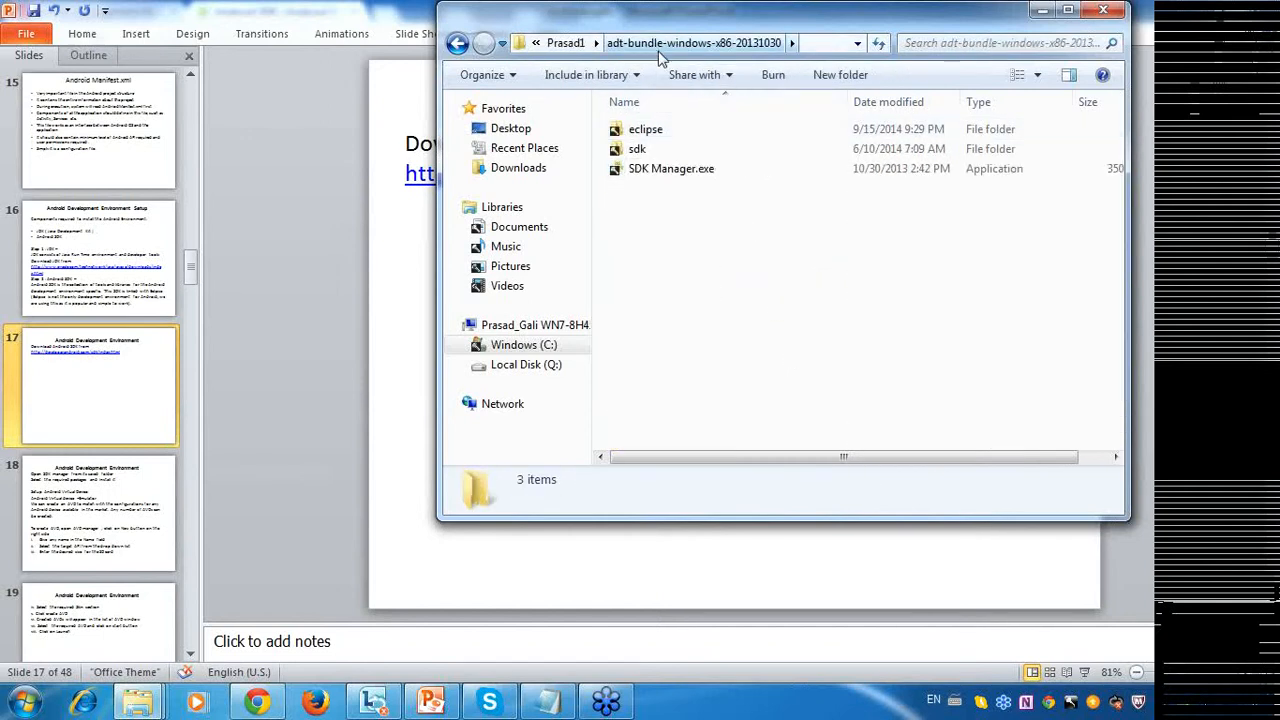
Point out the eclipse folder, the sdk folder and SDK Manager.exe in the ADT bundle folder.
{"action": "left_click", "coordinate": [680, 131]}
{"action": "left_click", "coordinate": [680, 150]}
{"action": "left_click", "coordinate": [685, 168]}
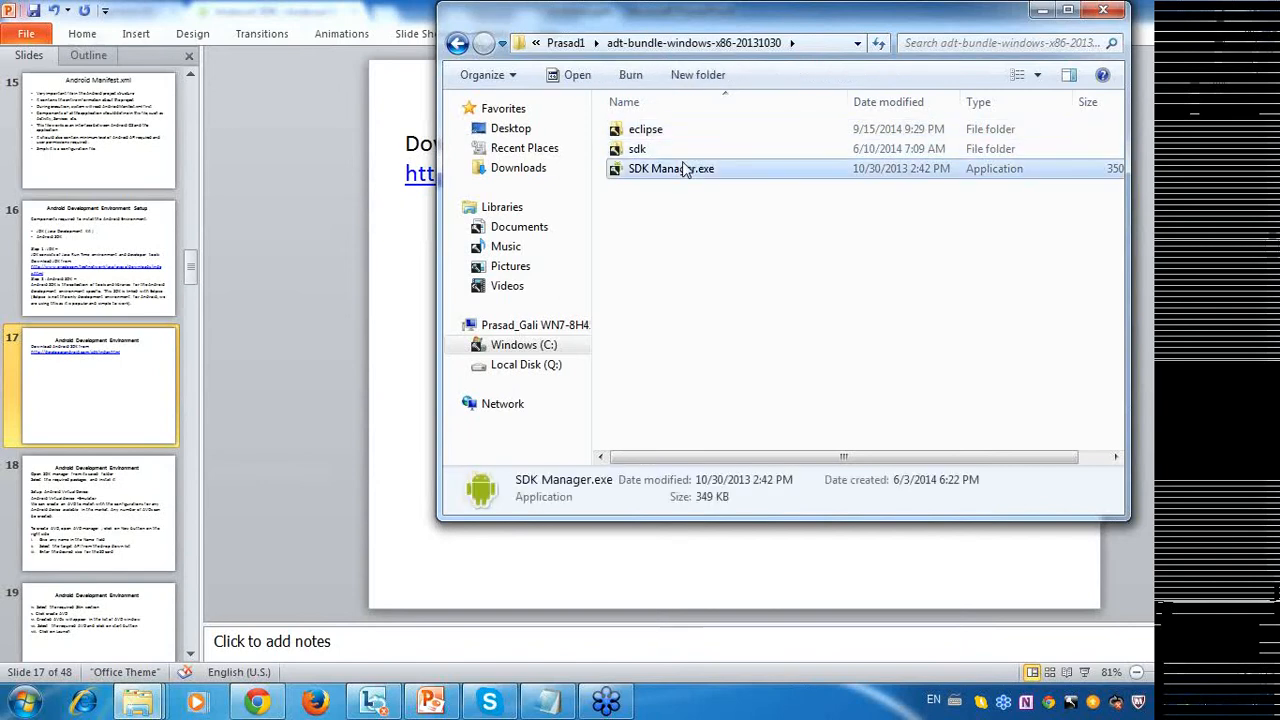
{"action": "left_click", "coordinate": [696, 138]}
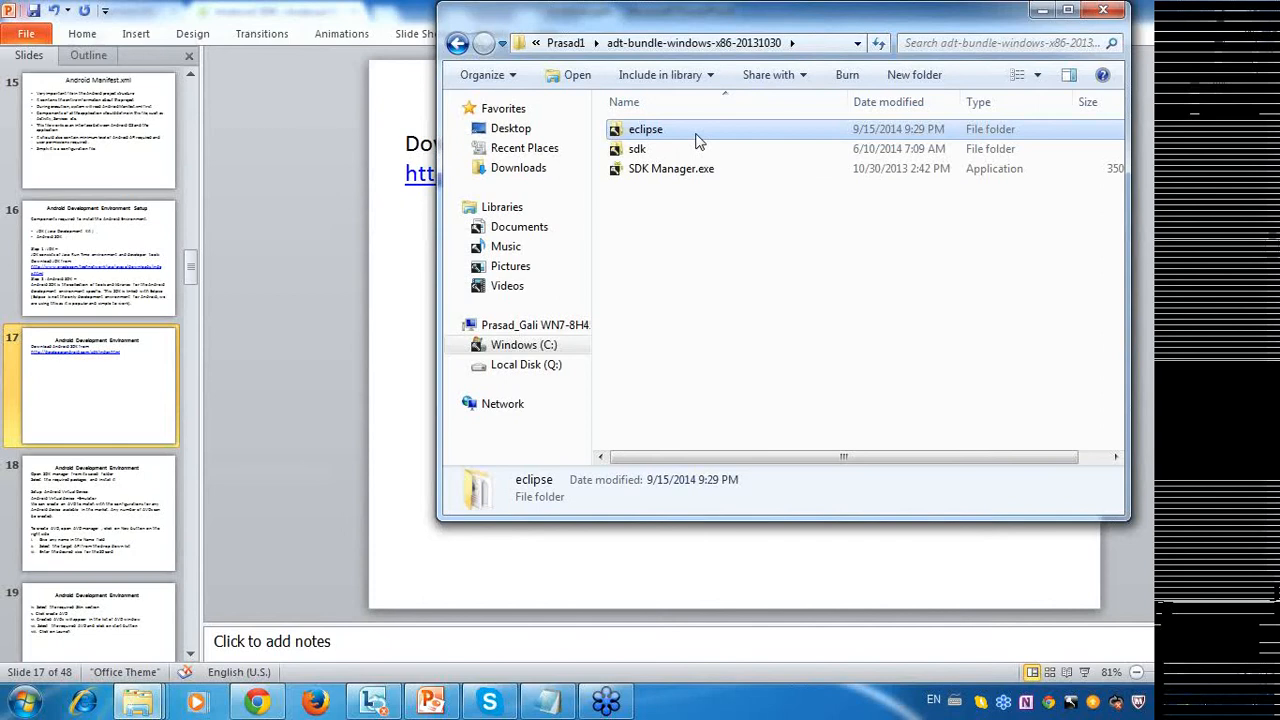
{"action": "left_click", "coordinate": [699, 155]}
{"action": "left_click", "coordinate": [703, 169]}
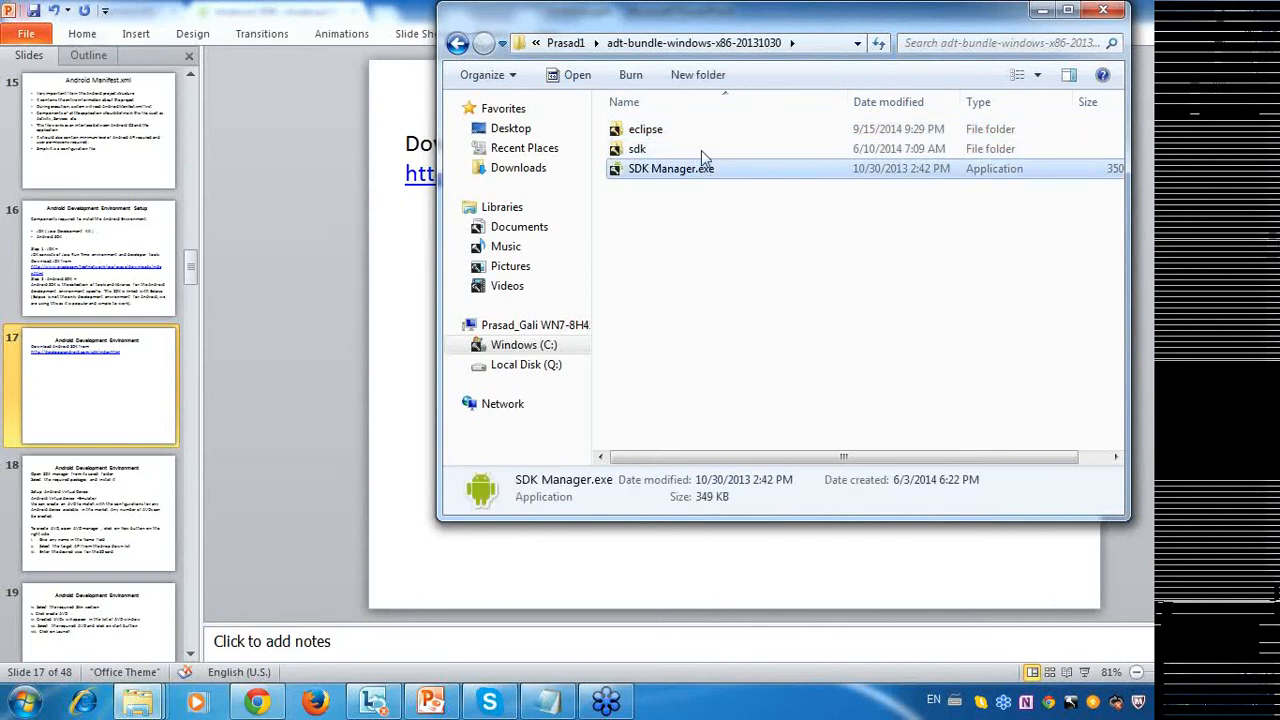
View the contents of the eclipse folder and return to the ADT bundle folder.
{"action": "left_click", "coordinate": [660, 134]}
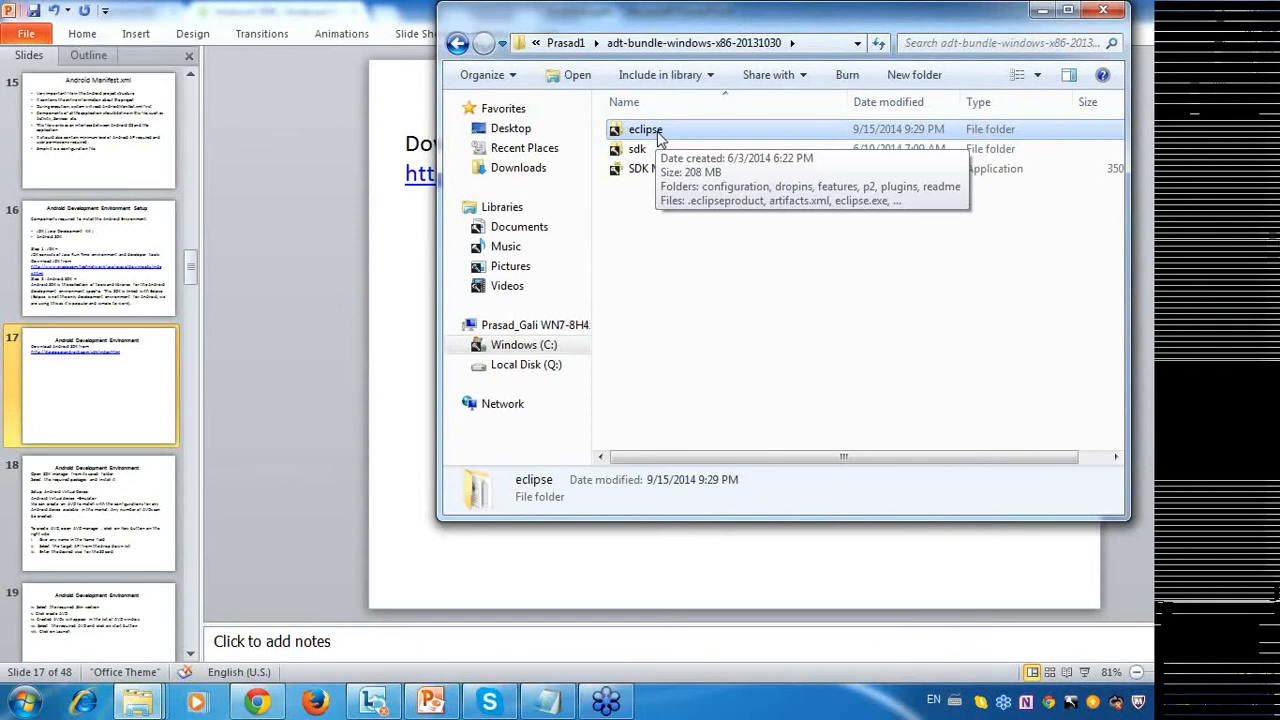
{"action": "double_click", "coordinate": [660, 137]}
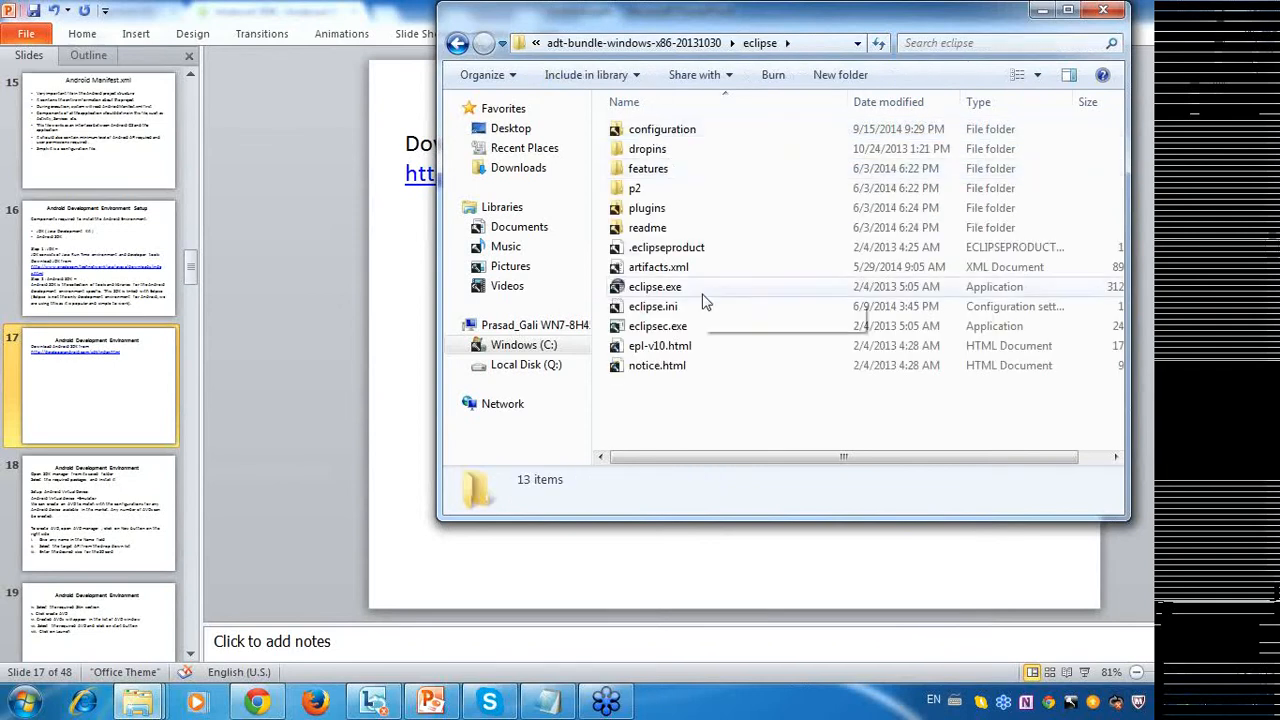
{"action": "left_click", "coordinate": [648, 45]}
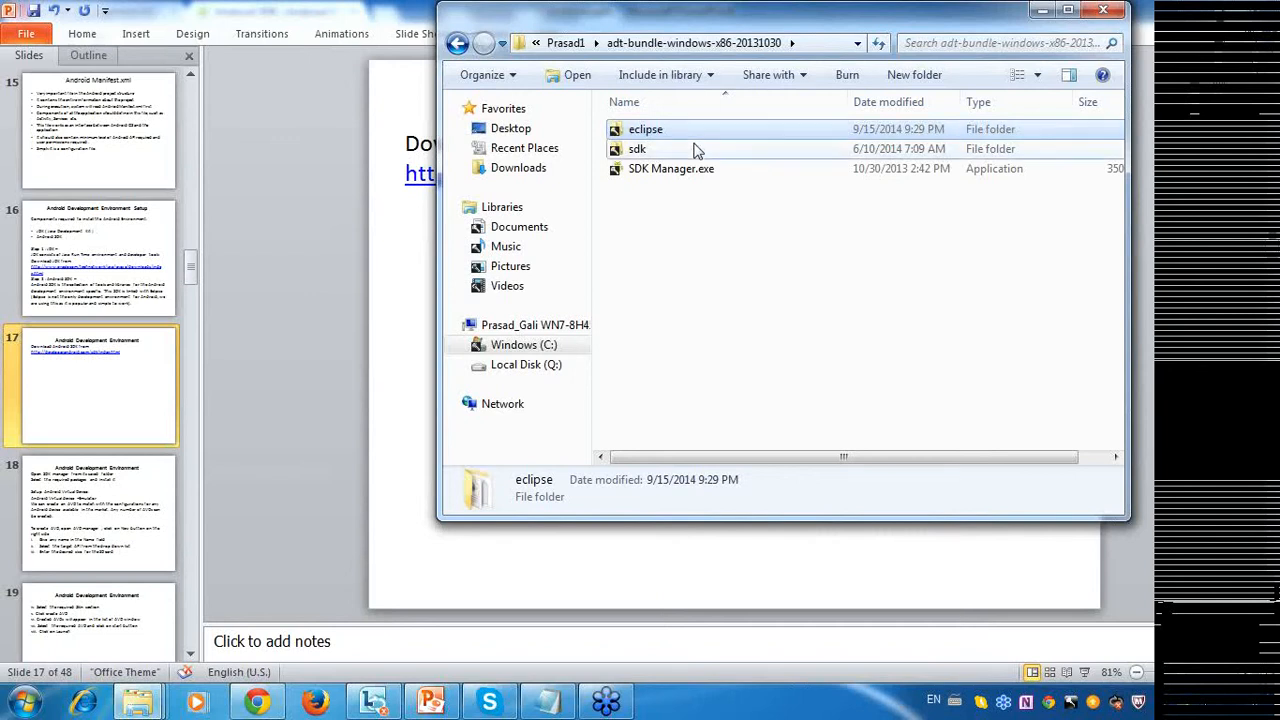
Examine the contents of the sdk folder and return to the ADT bundle folder.
{"action": "left_click", "coordinate": [694, 152]}
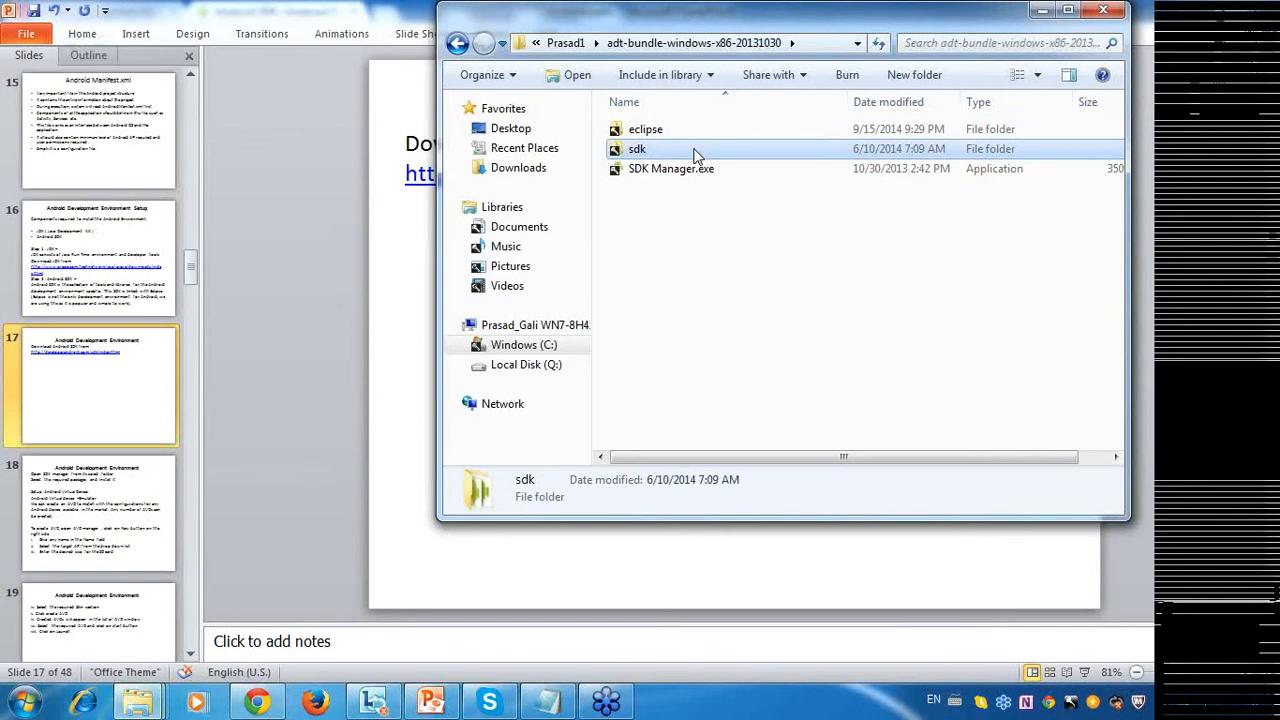
{"action": "double_click", "coordinate": [697, 156]}
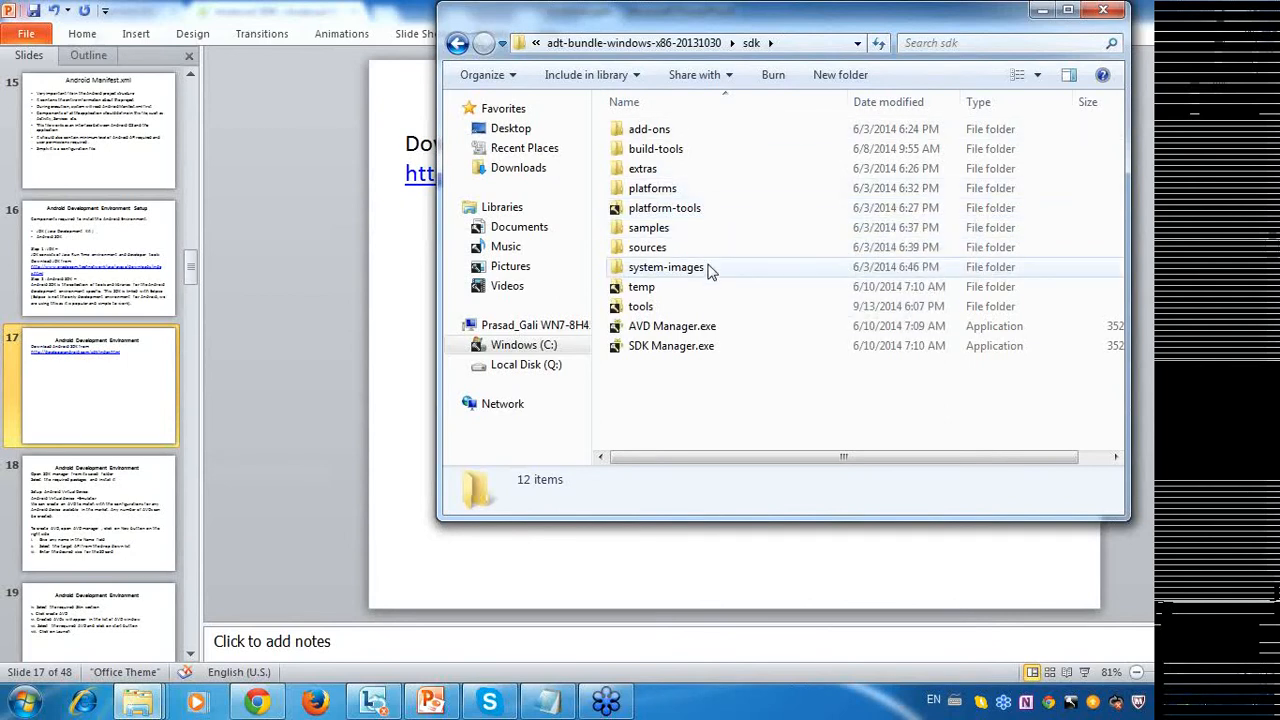
{"action": "left_click", "coordinate": [655, 48]}
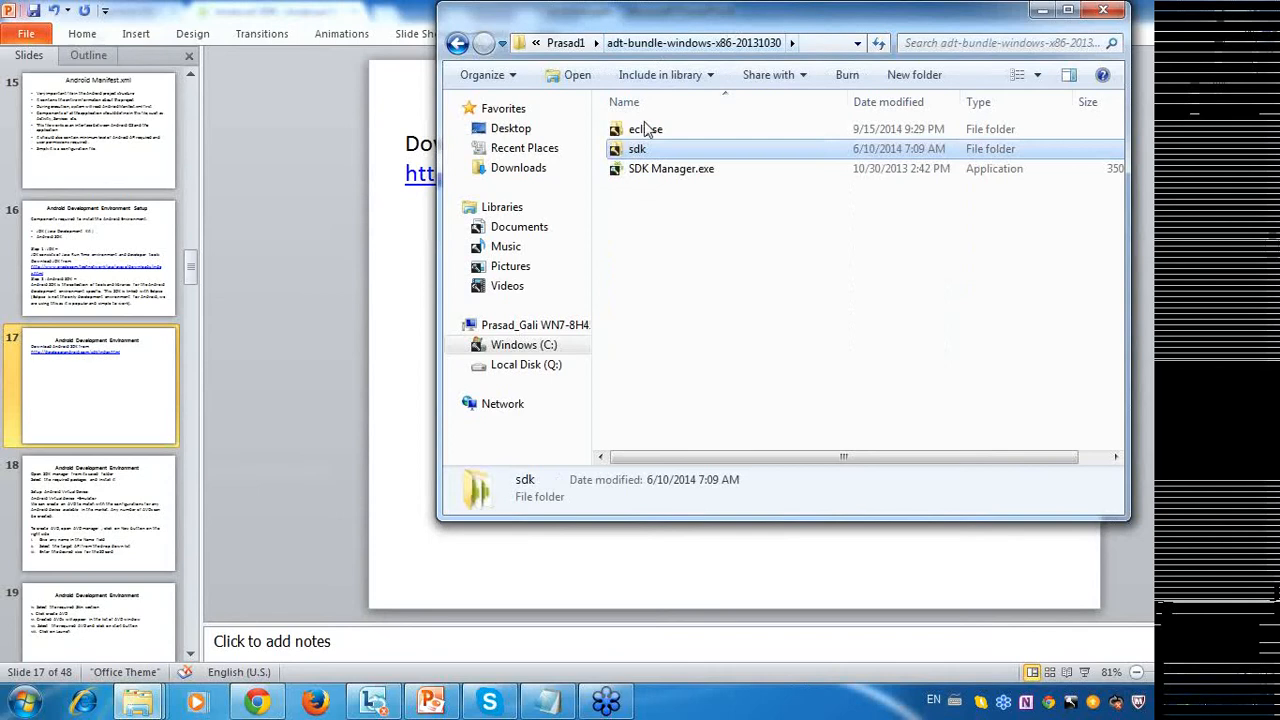
{"action": "double_click", "coordinate": [654, 151]}
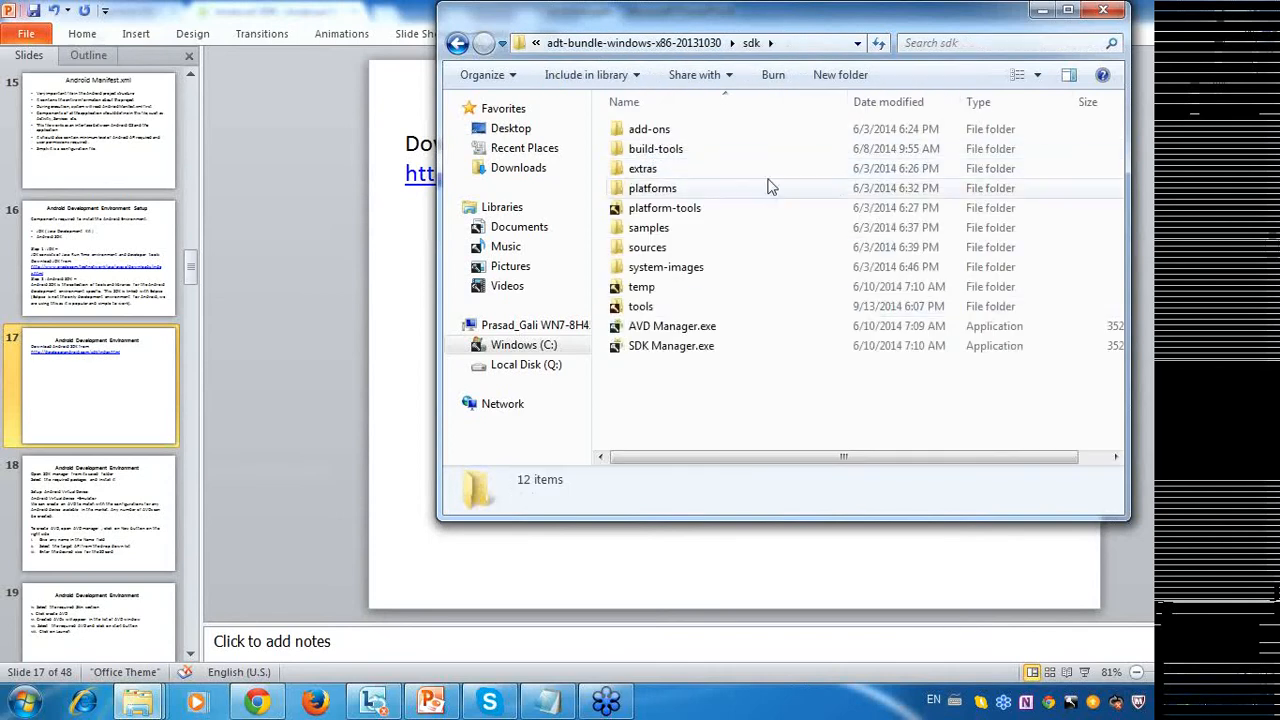
{"action": "left_click", "coordinate": [603, 45]}
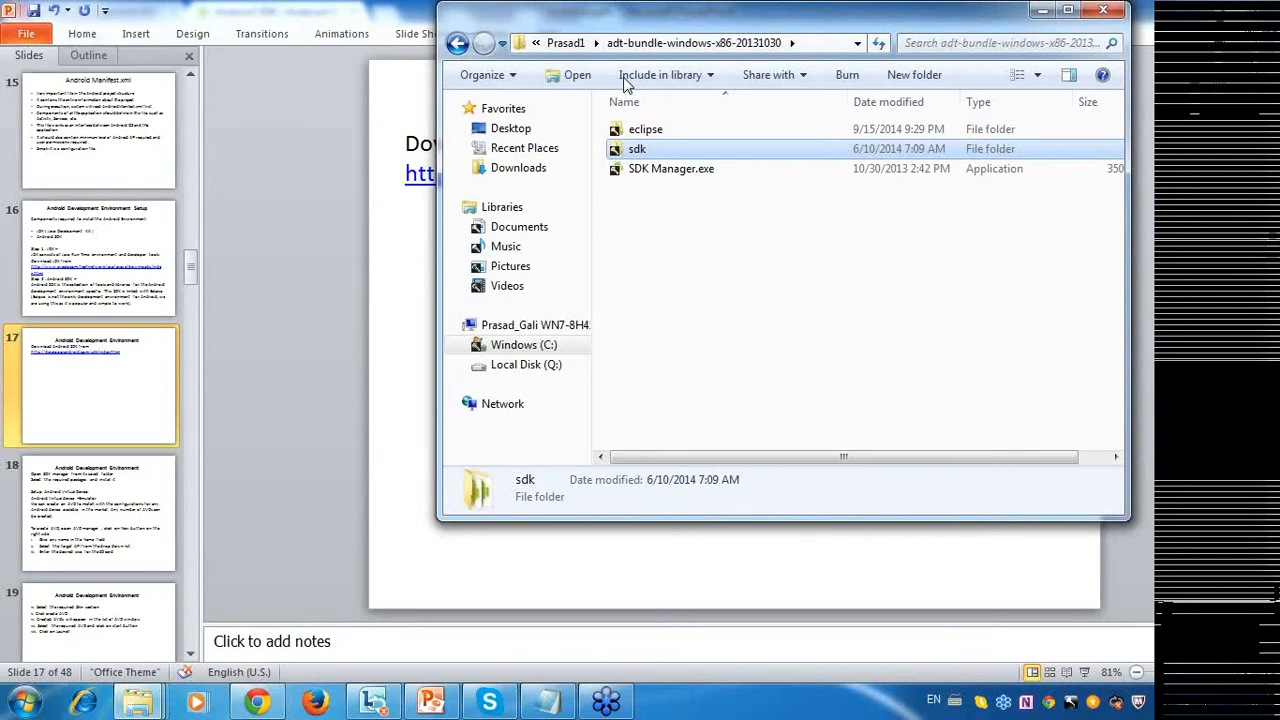
{"action": "double_click", "coordinate": [664, 152]}
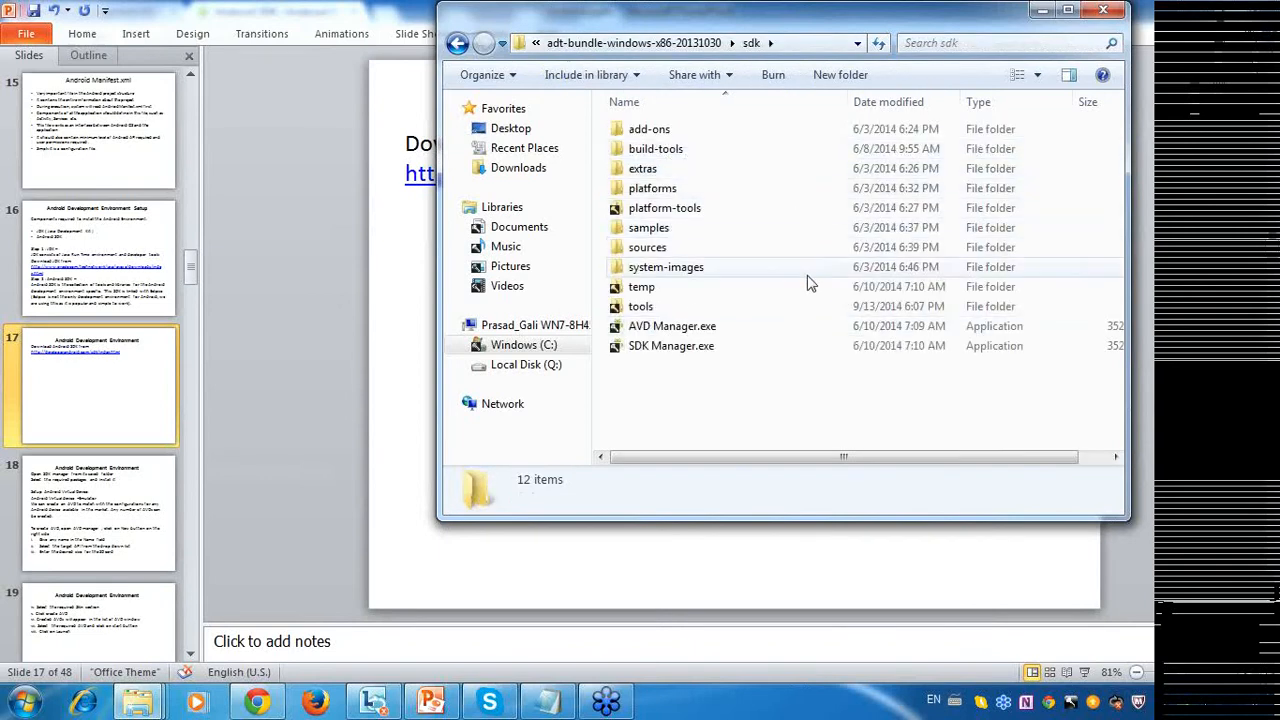
{"action": "left_click", "coordinate": [658, 44]}
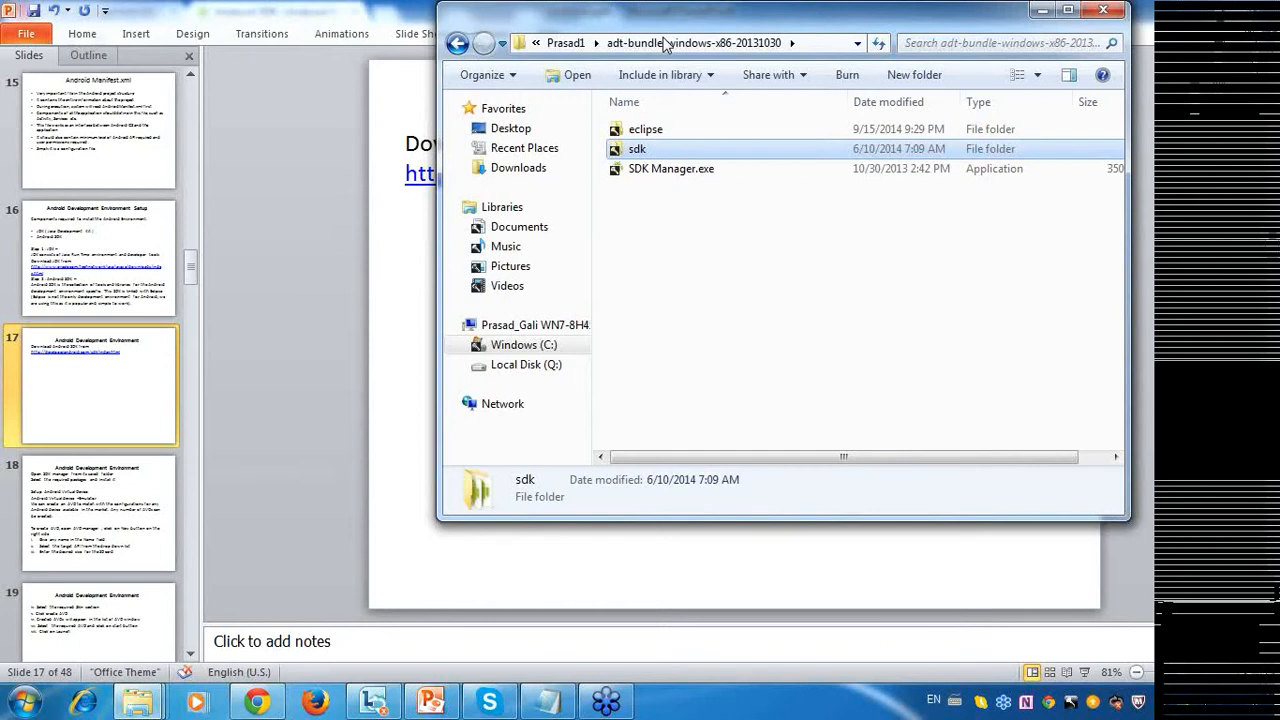
Launch SDK Manager.exe from the ADT bundle folder and inspect the packages listed under Android 1.5 (API 3).
{"action": "left_click", "coordinate": [710, 170]}
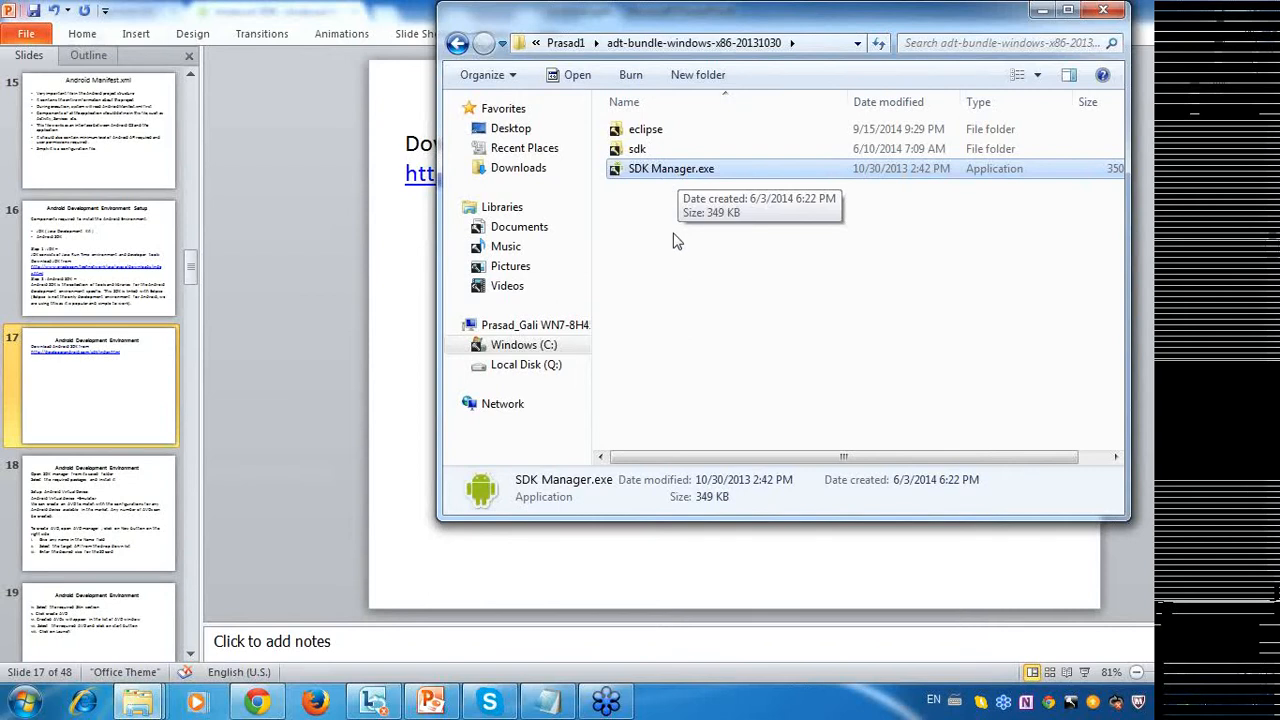
{"action": "double_click", "coordinate": [678, 171]}
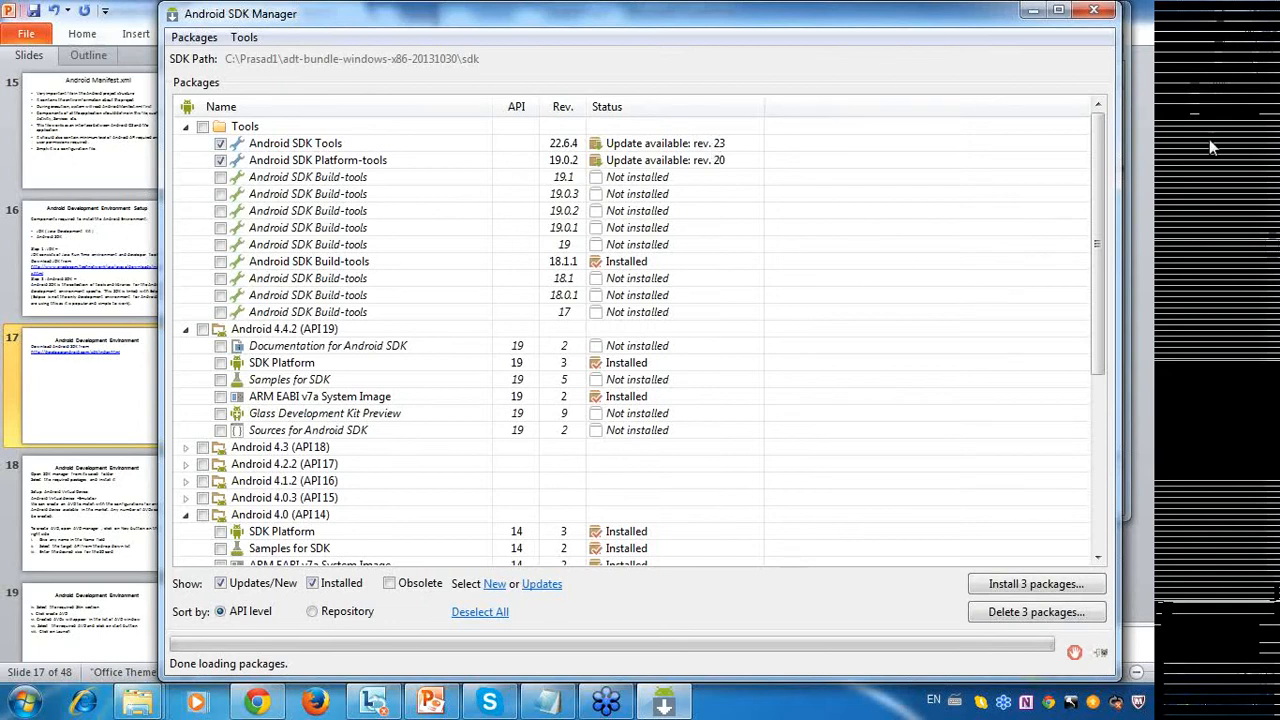
{"action": "left_click_drag", "start_coordinate": [1101, 159], "coordinate": [1100, 307]}
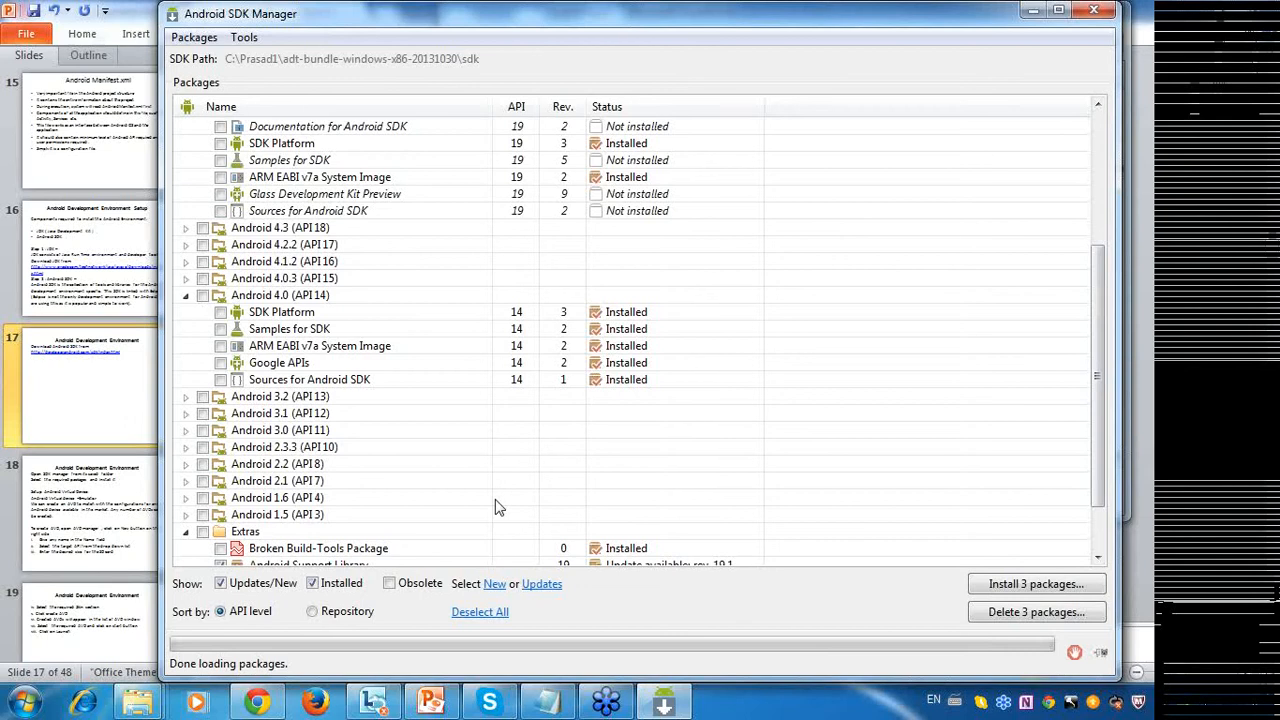
{"action": "left_click", "coordinate": [186, 516]}
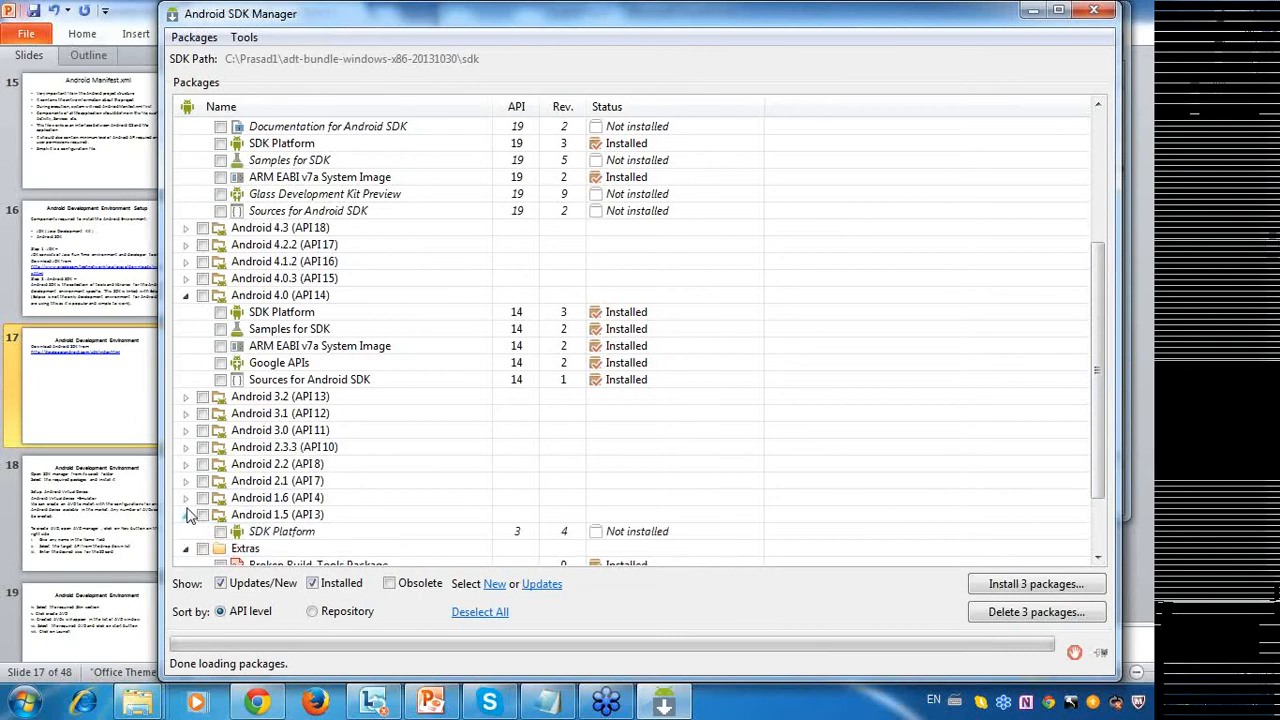
{"action": "left_click", "coordinate": [186, 514]}
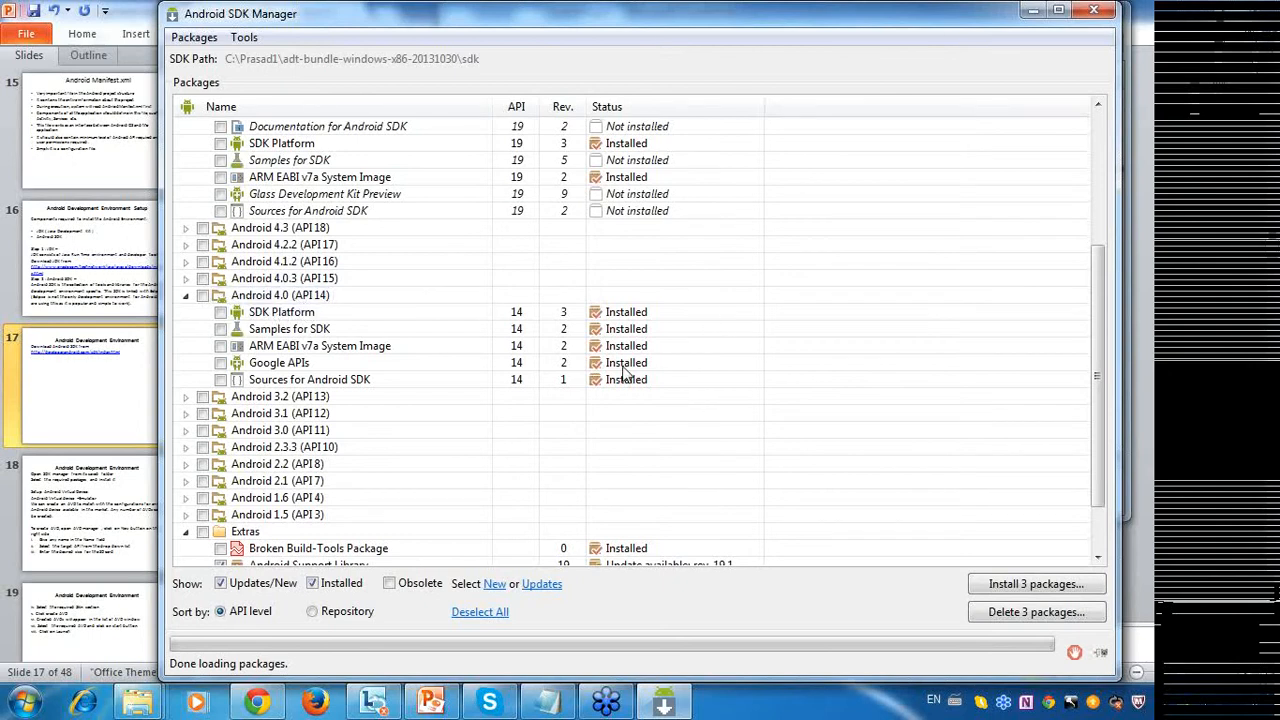
Demonstrate selecting and clearing all Android 4.0.3 (API 15) packages, followed by all Android 4.0 (API 14) packages.
{"action": "left_click", "coordinate": [185, 278]}
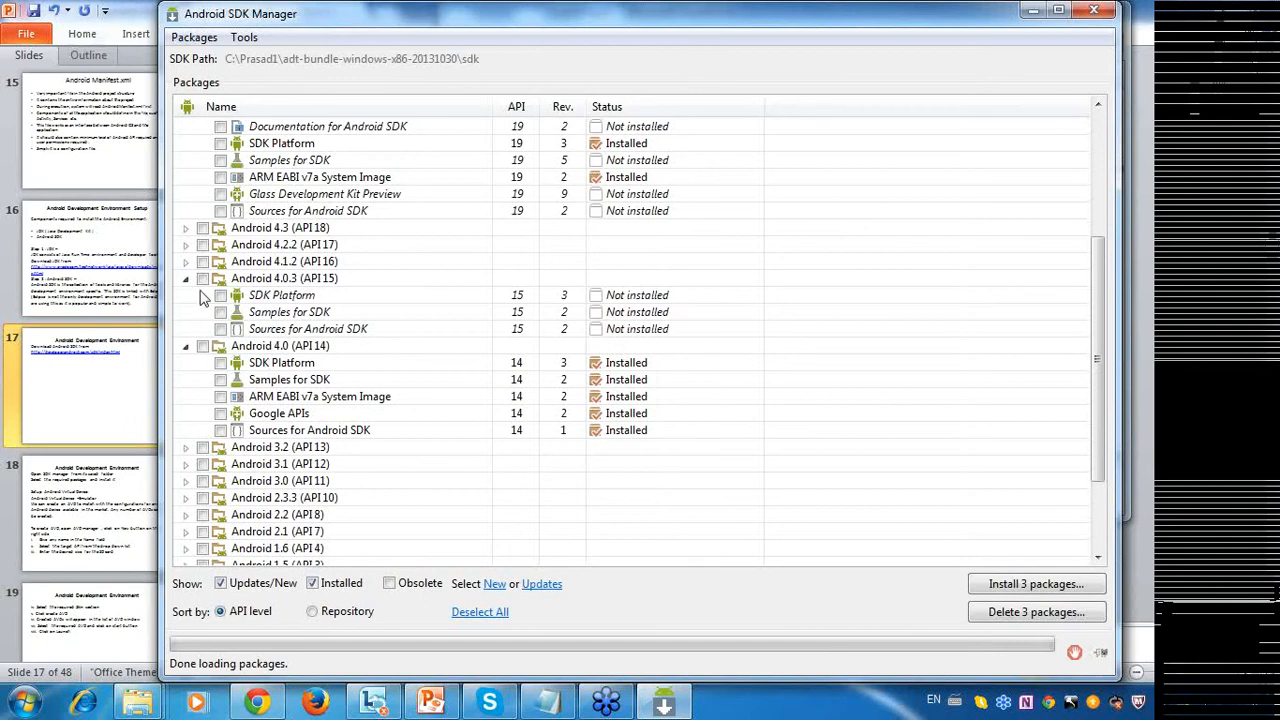
{"action": "left_click", "coordinate": [203, 278]}
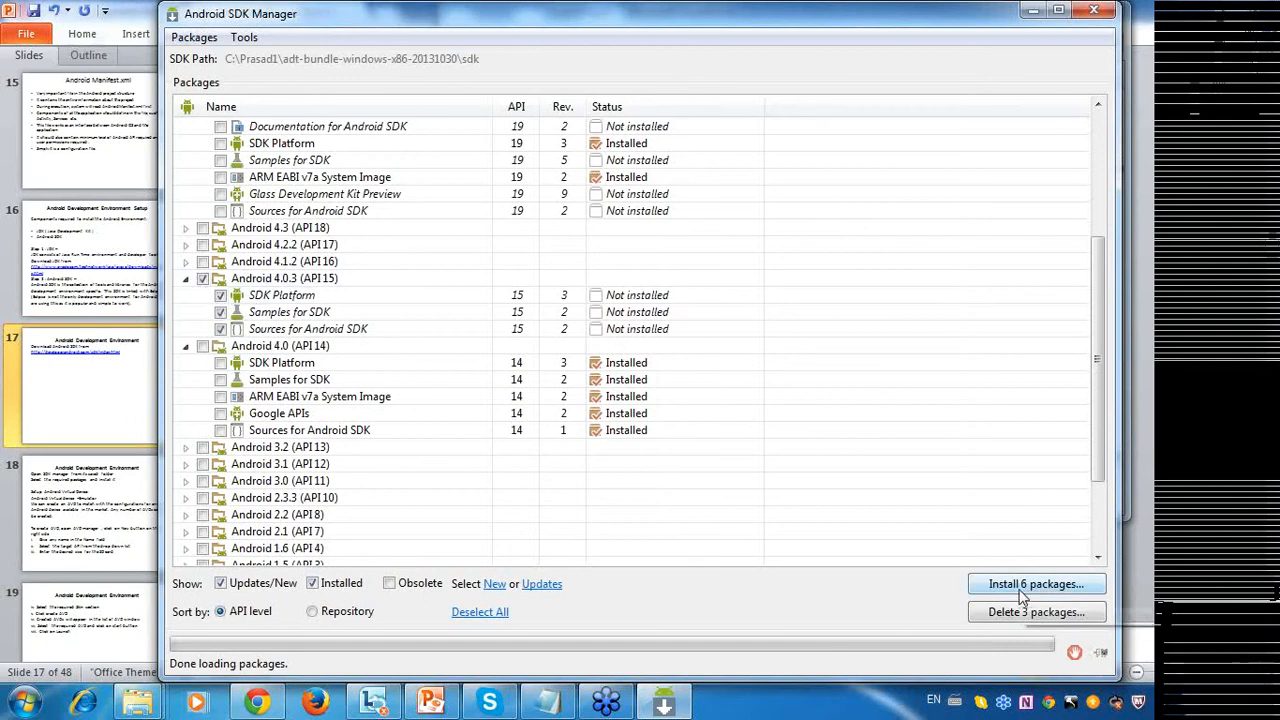
{"action": "left_click", "coordinate": [203, 278]}
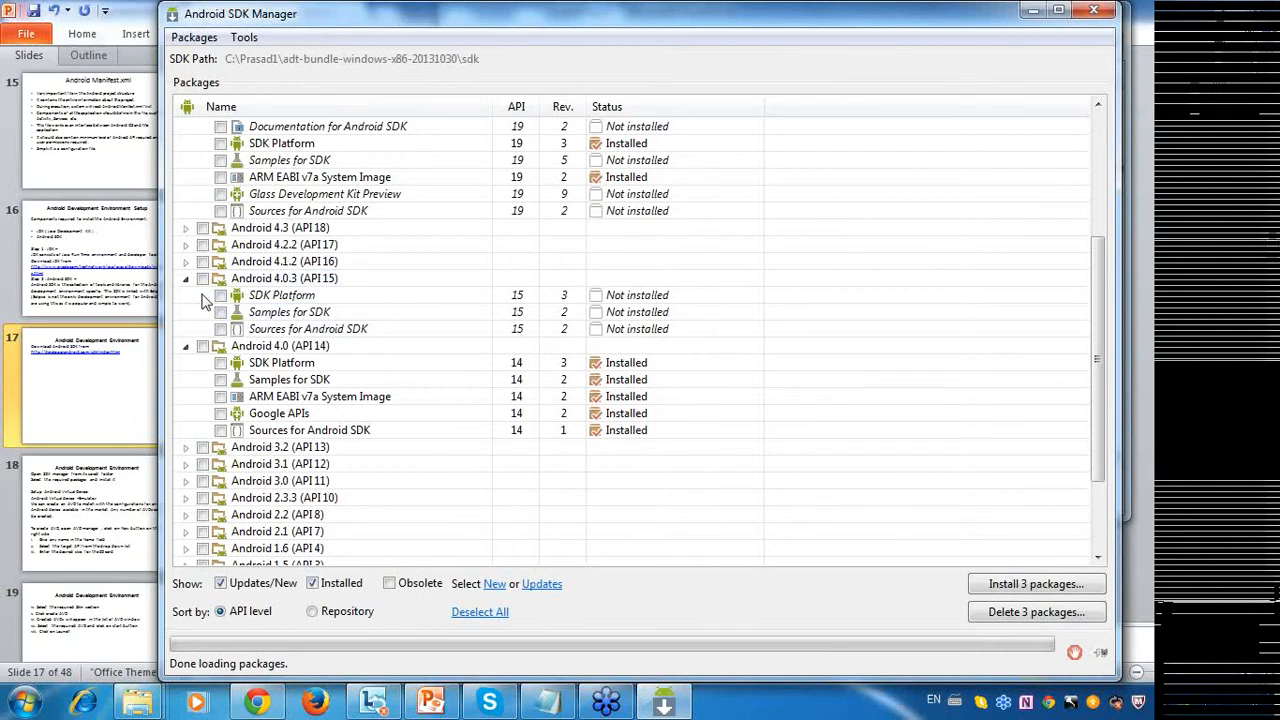
{"action": "left_click", "coordinate": [203, 345]}
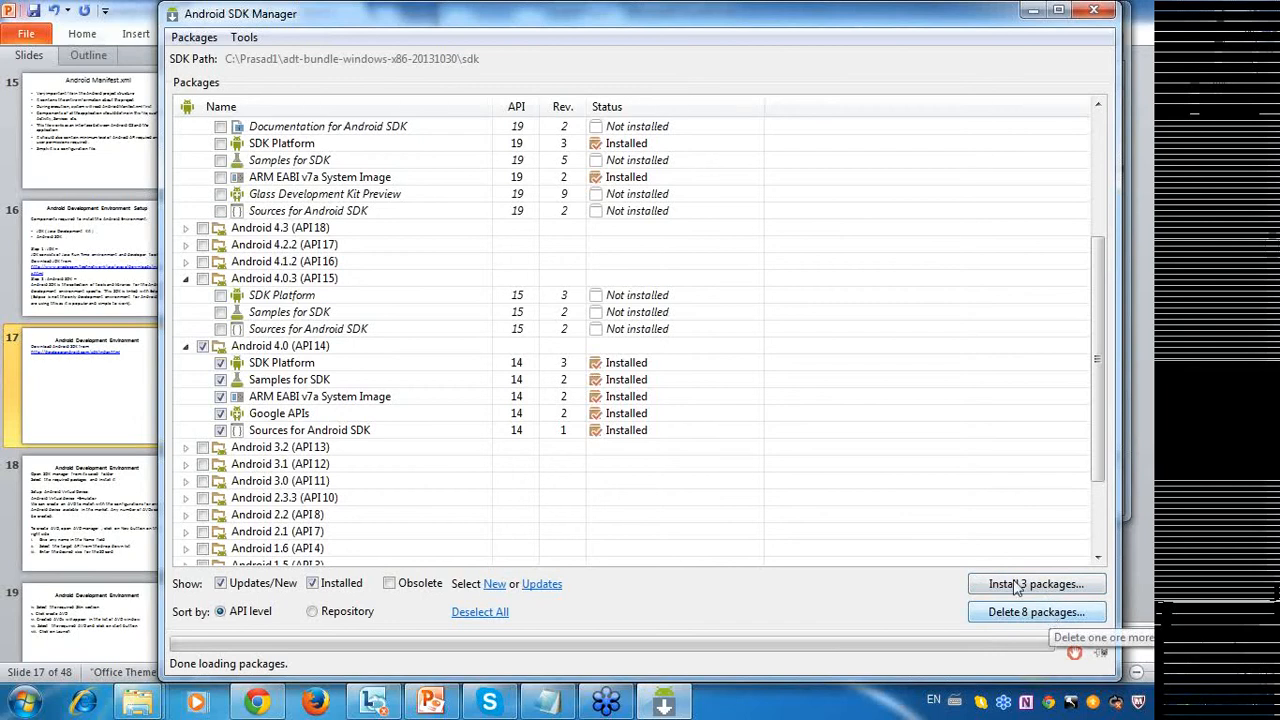
{"action": "left_click", "coordinate": [203, 345]}
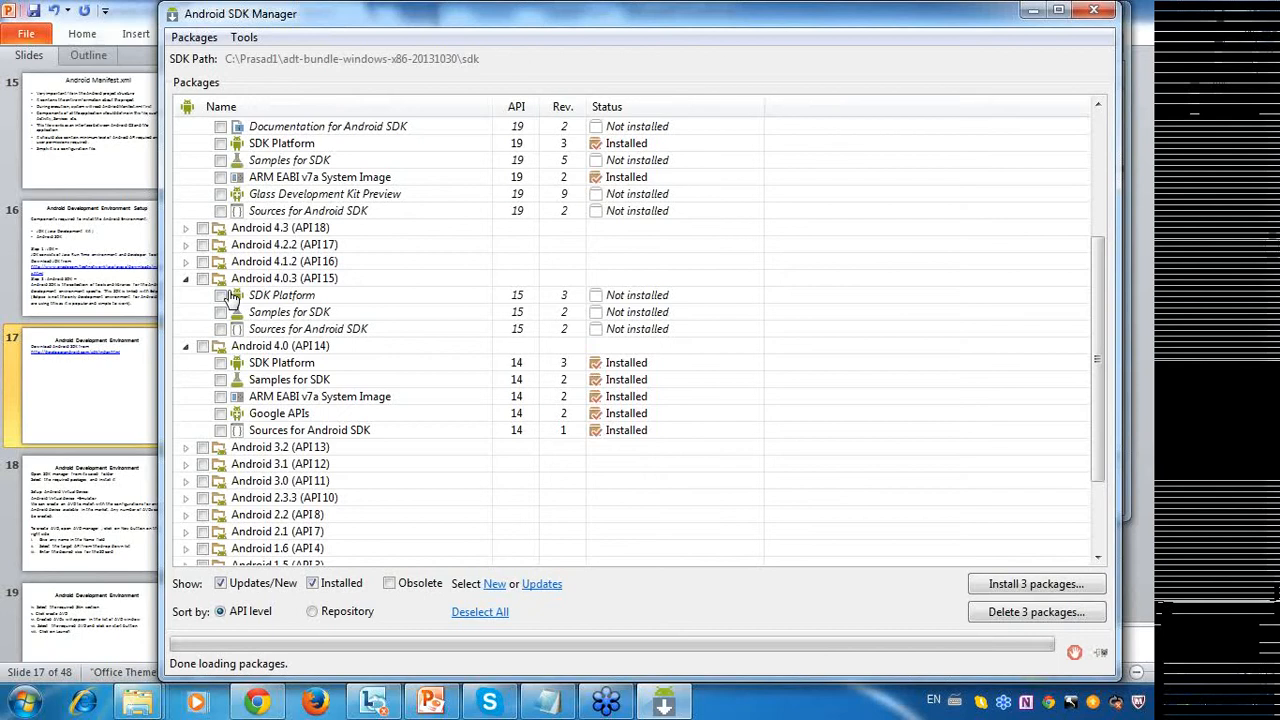
Open the Android Virtual Device Manager from the SDK Manager and start creating a new virtual device.
{"action": "left_click", "coordinate": [244, 38]}
{"action": "left_click", "coordinate": [260, 55]}
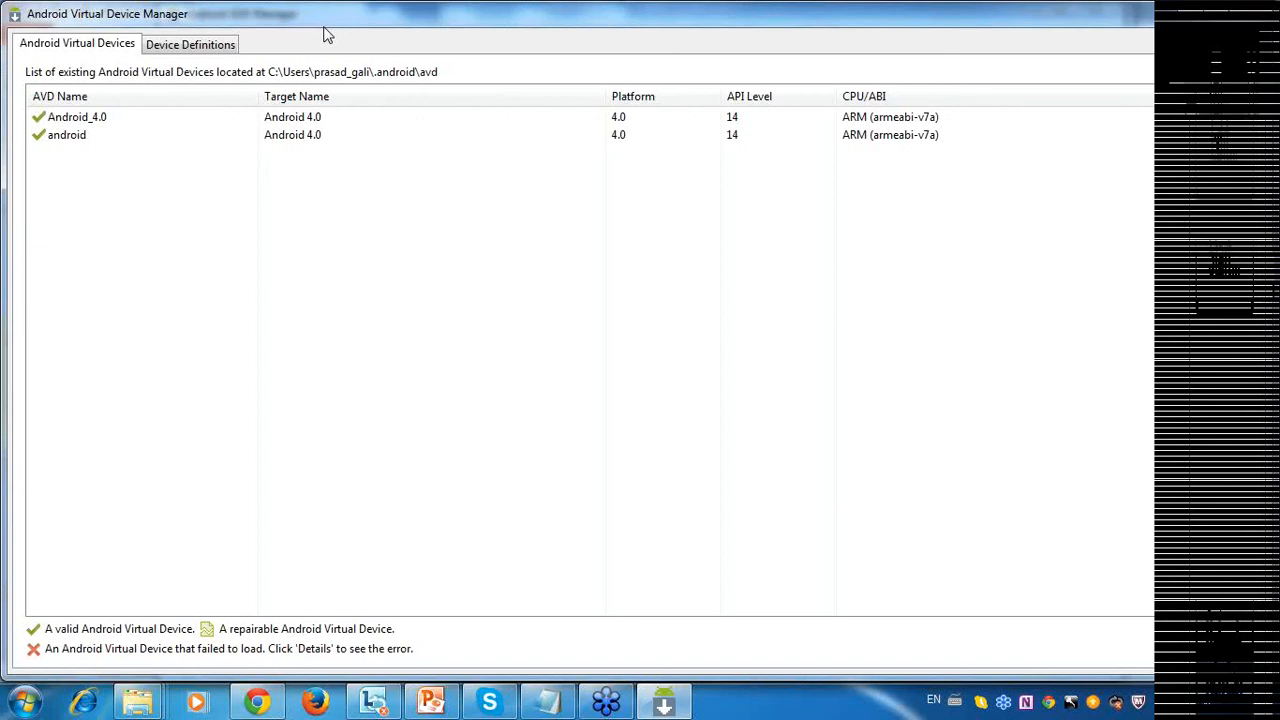
{"action": "left_click", "coordinate": [1225, 91]}
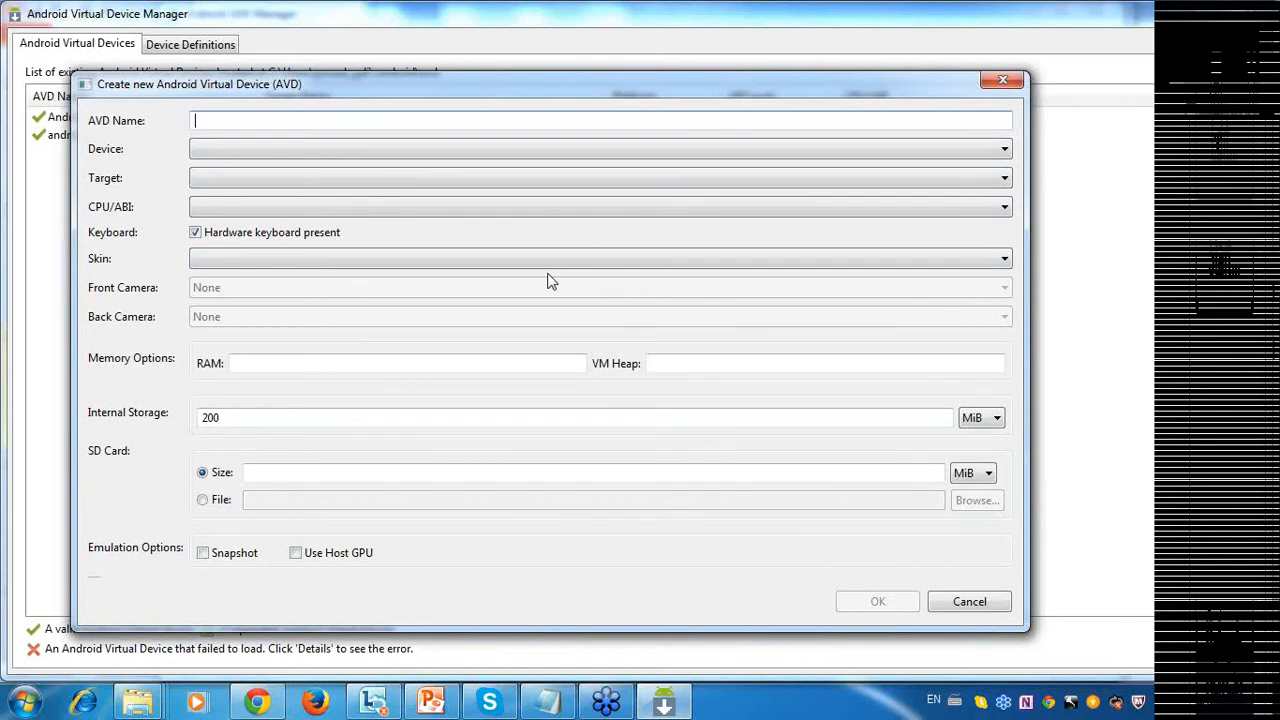
Name the new virtual device Android_4.0 and set its target to Android 4.0 - API Level 14.
{"action": "type", "text": "Android_4.0"}
{"action": "left_click", "coordinate": [655, 180]}
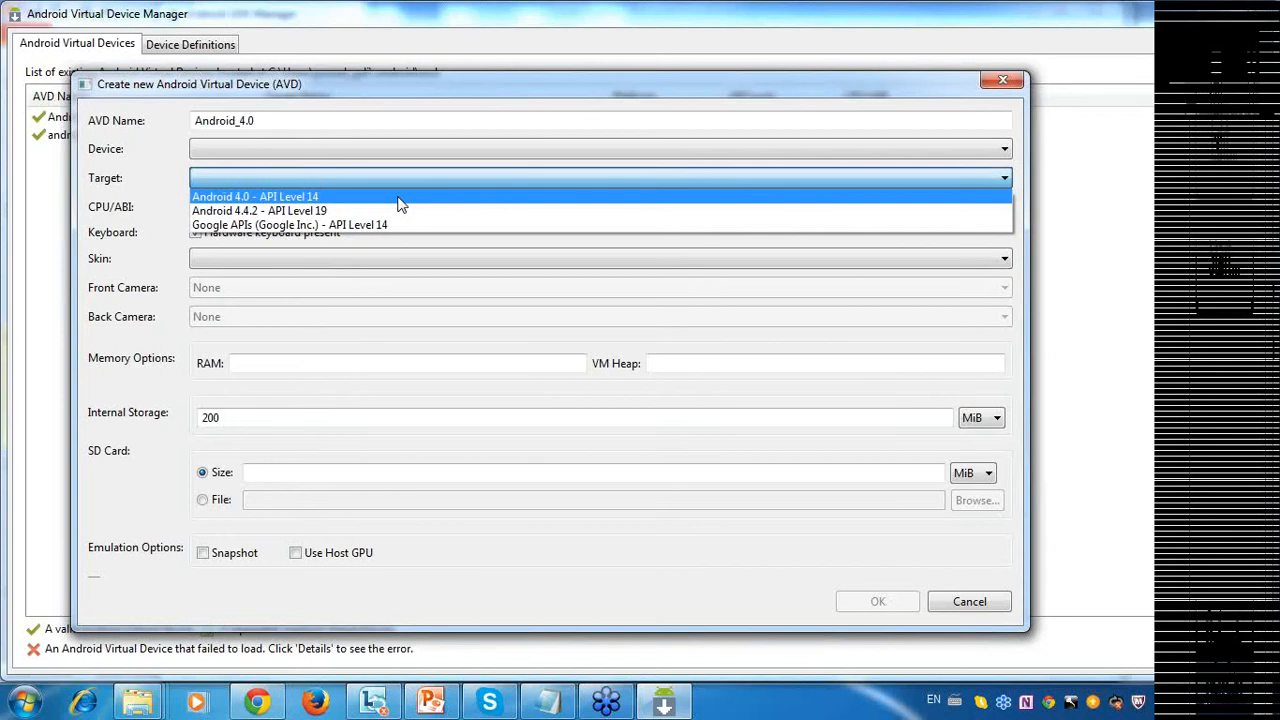
{"action": "left_click", "coordinate": [335, 198]}
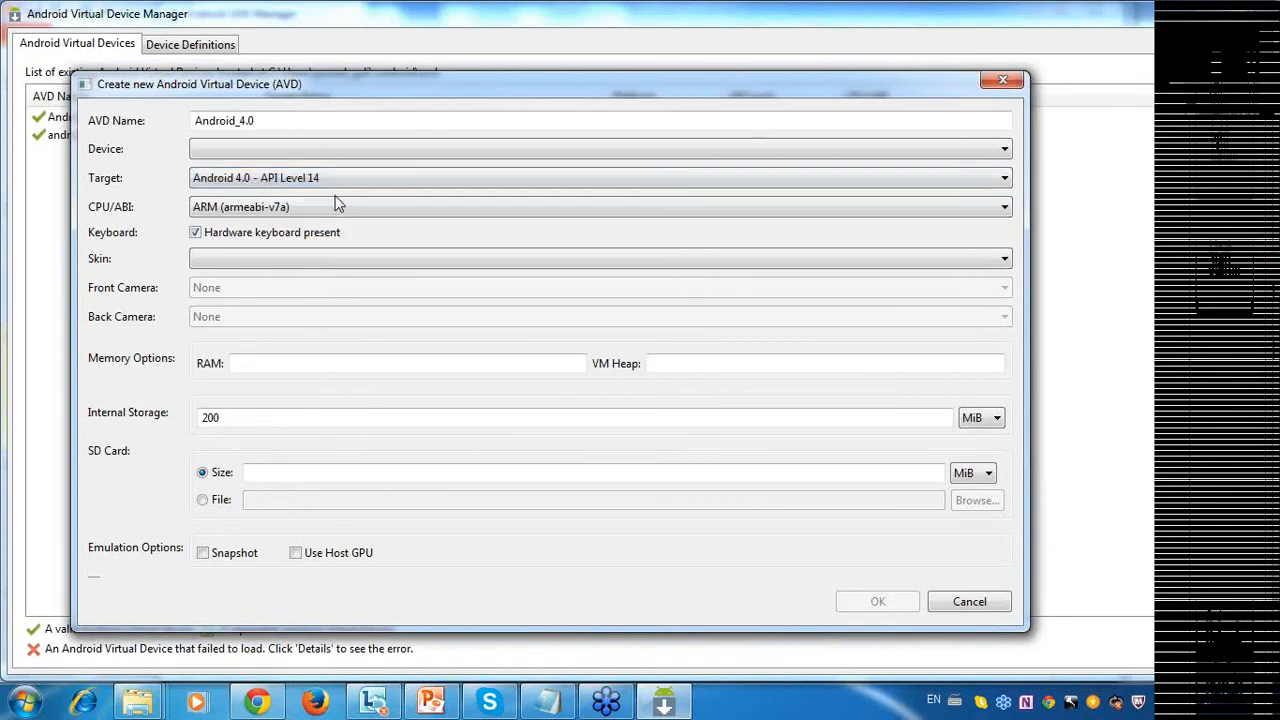
{"action": "left_click", "coordinate": [368, 177]}
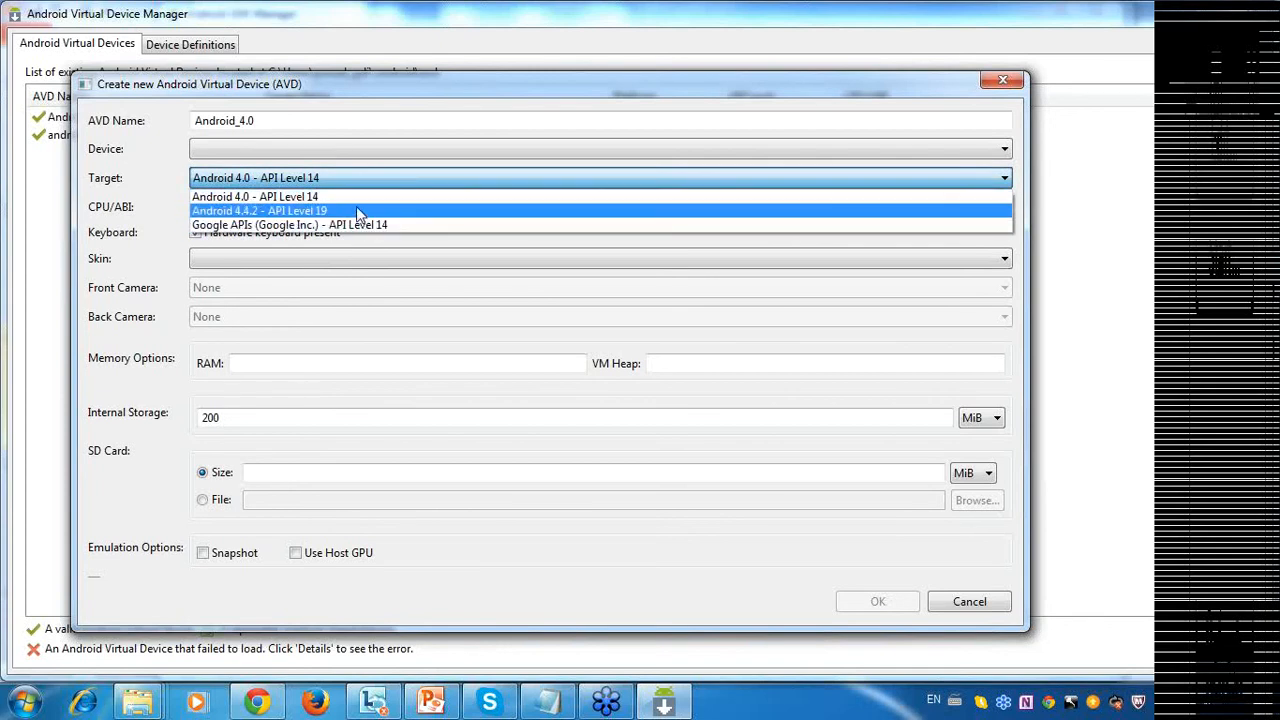
{"action": "left_click", "coordinate": [342, 152]}
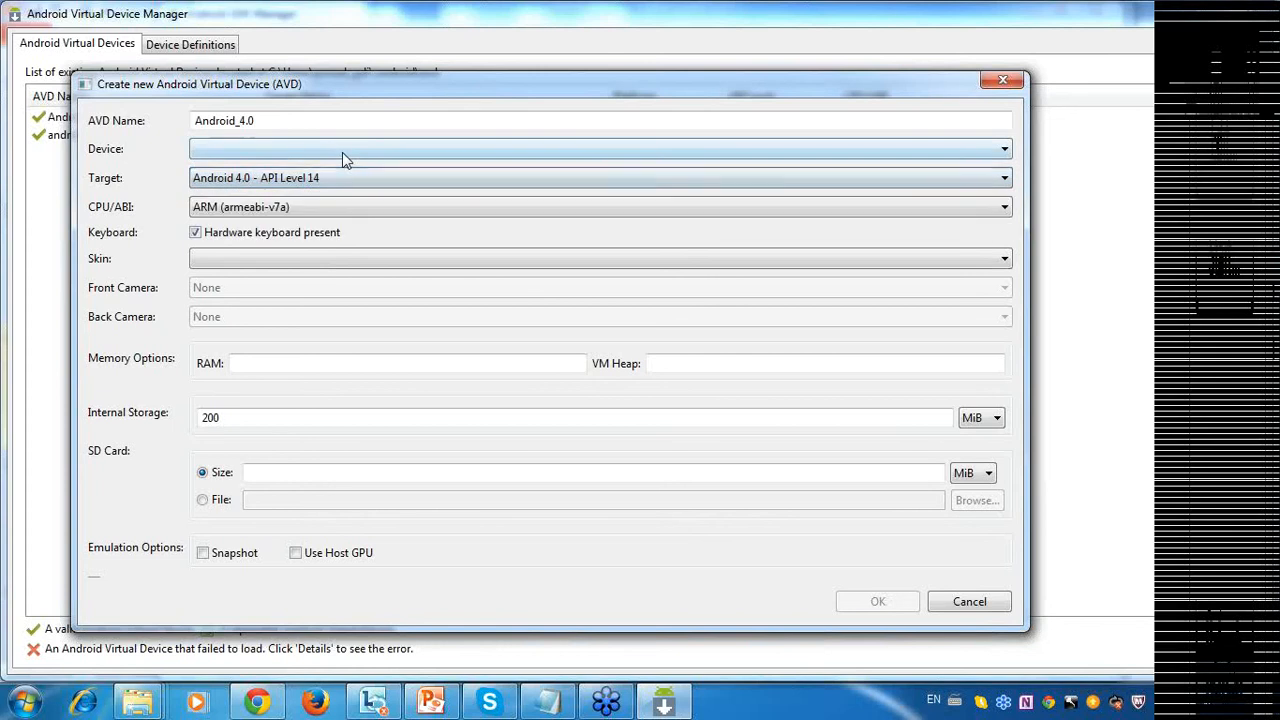
Set the new virtual device's hardware profile to Nexus One (3.7", 480 × 800: hdpi).
{"action": "left_click", "coordinate": [357, 158]}
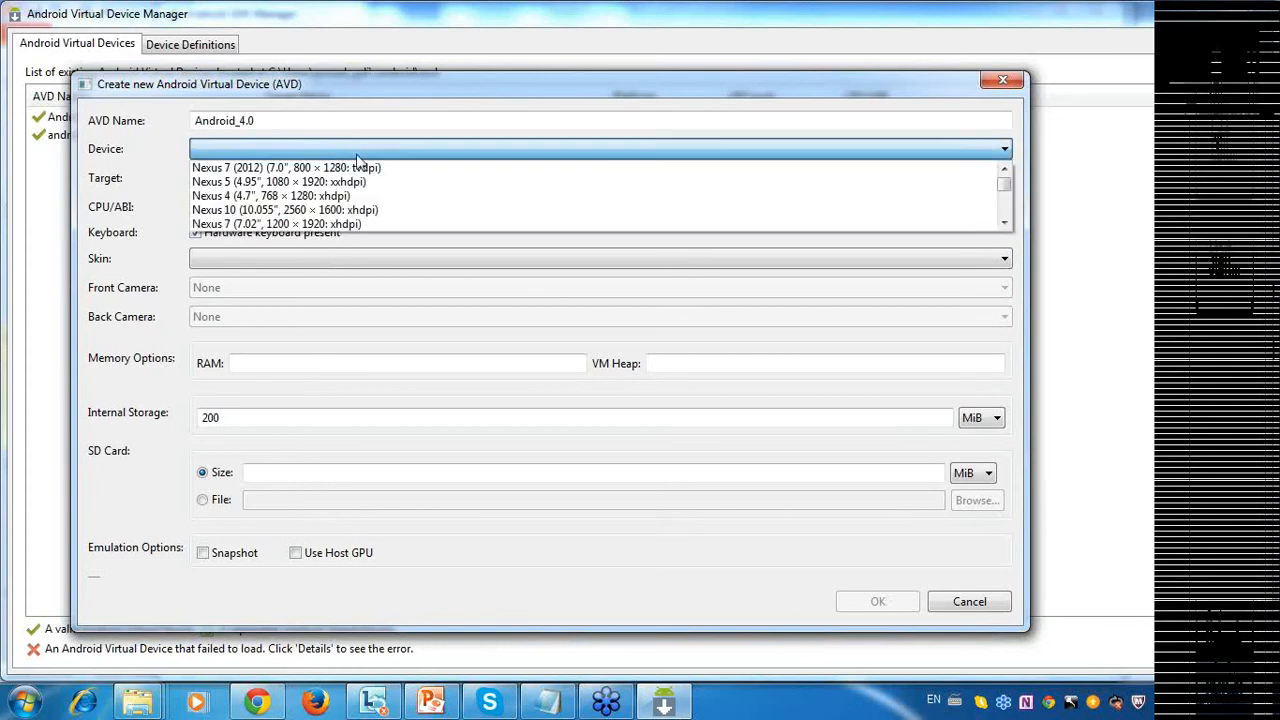
{"action": "left_click", "coordinate": [1004, 223]}
{"action": "left_click", "coordinate": [1004, 223]}
{"action": "left_click", "coordinate": [1004, 223]}
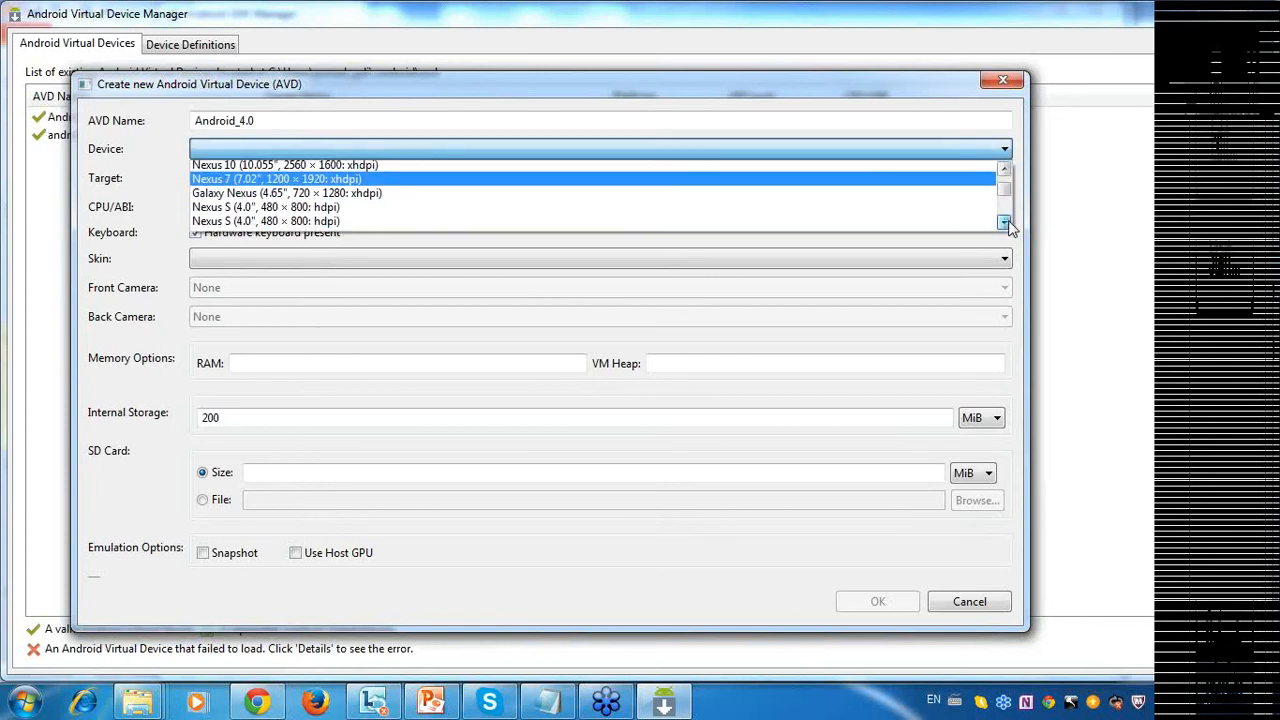
{"action": "left_click", "coordinate": [1004, 223]}
{"action": "left_click", "coordinate": [1004, 223]}
{"action": "left_click", "coordinate": [773, 210]}
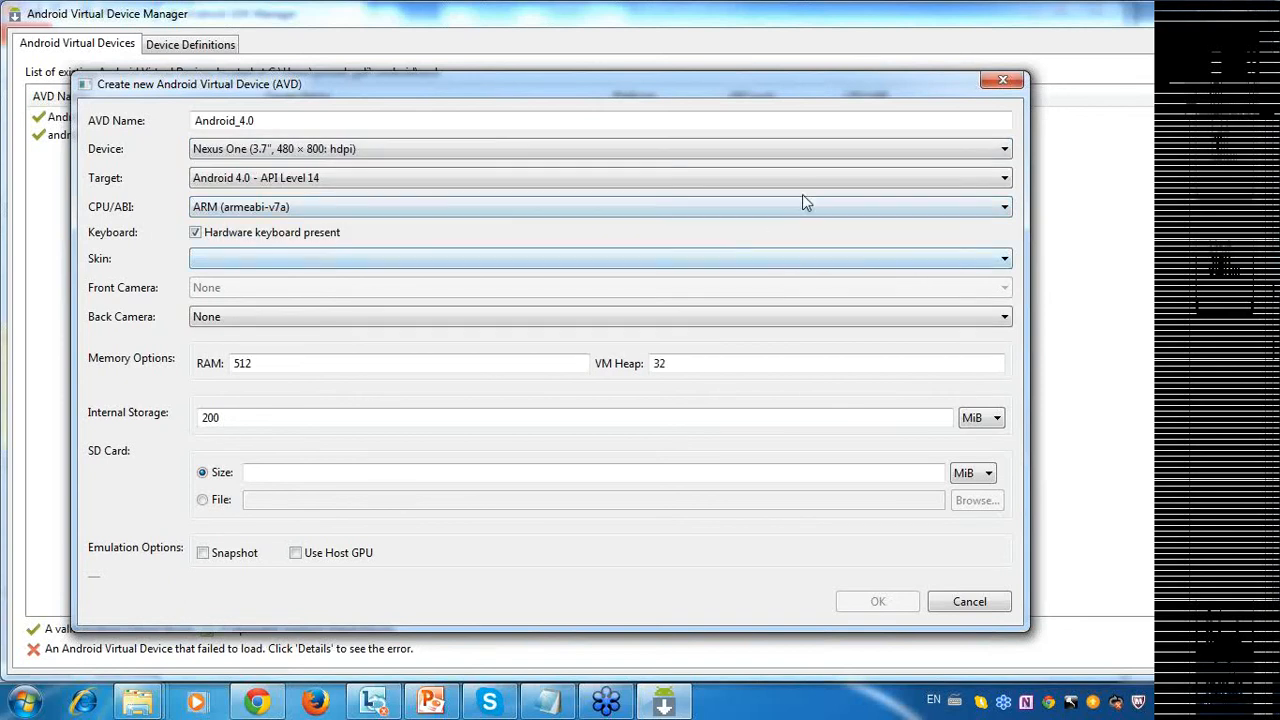
Choose ARM (armeabi-v7a) as the new virtual device's CPU/ABI and HVGA as its skin.
{"action": "left_click", "coordinate": [754, 213]}
{"action": "left_click", "coordinate": [750, 228]}
{"action": "left_click", "coordinate": [786, 262]}
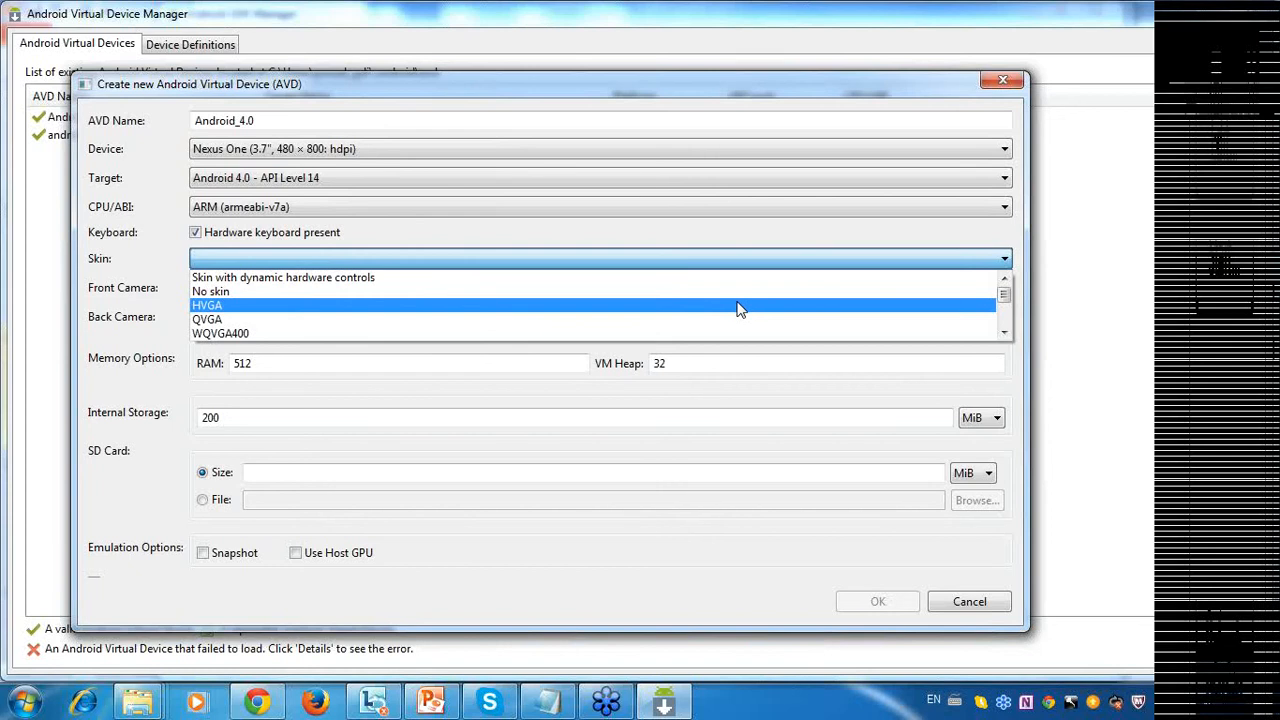
{"action": "left_click", "coordinate": [716, 305]}
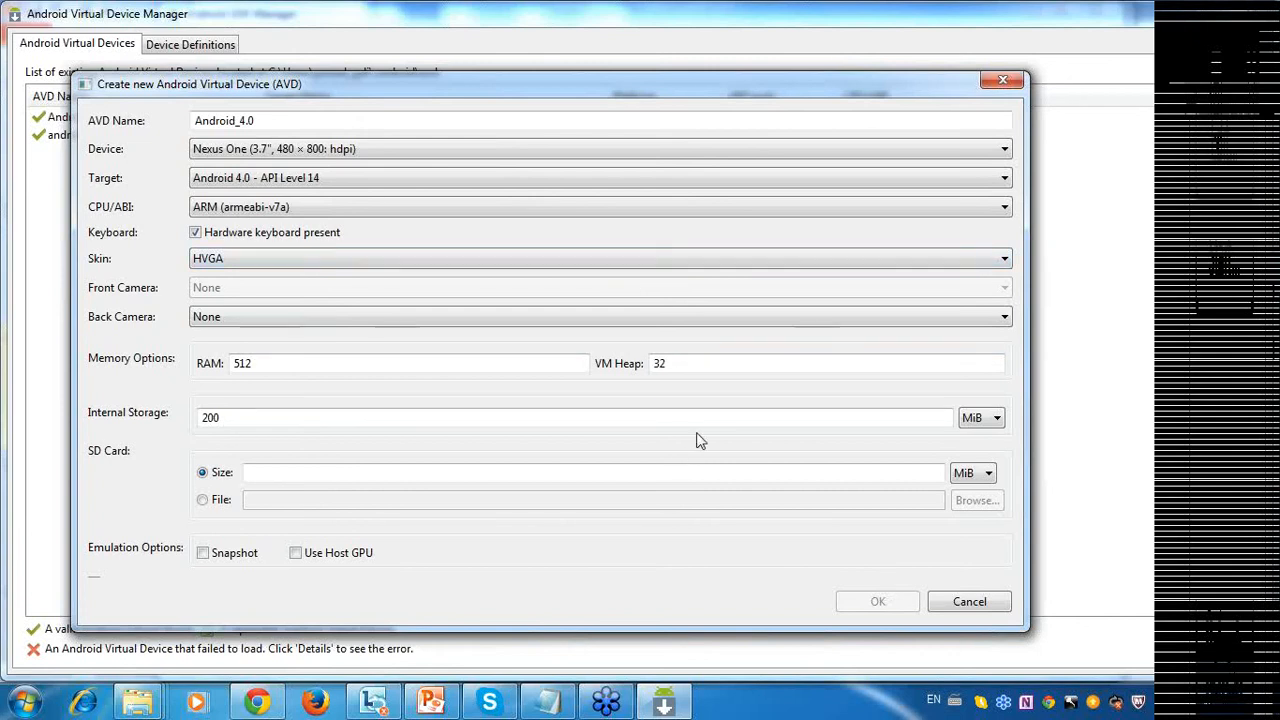
Demonstrate the SD card's File and Size options, and cancel creating the new virtual device.
{"action": "left_click", "coordinate": [203, 500]}
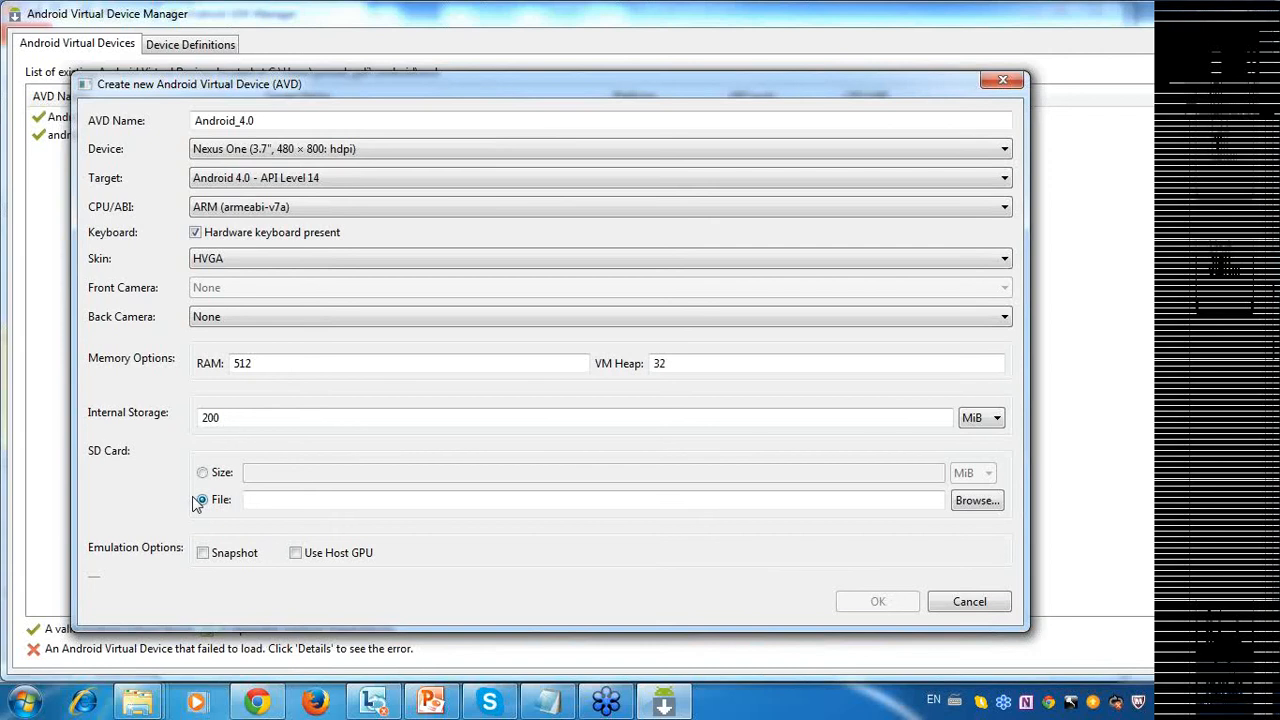
{"action": "left_click", "coordinate": [201, 500]}
{"action": "left_click", "coordinate": [975, 501]}
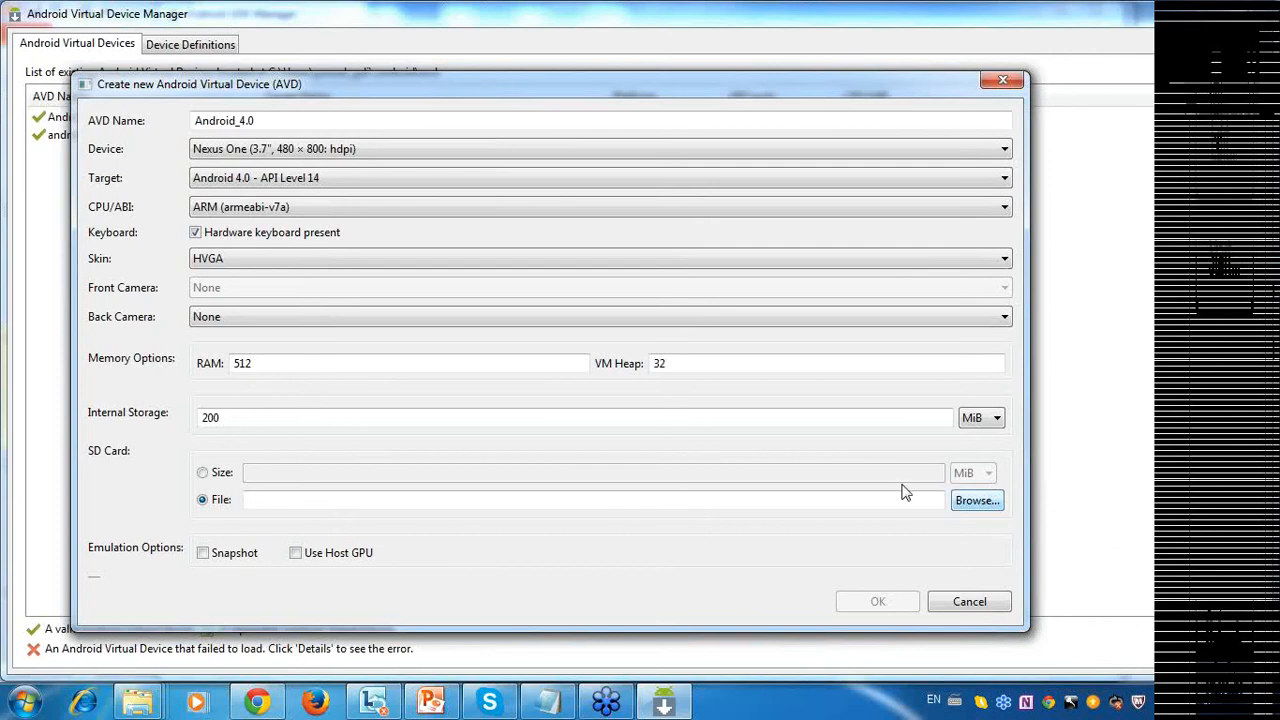
{"action": "left_click", "coordinate": [232, 475]}
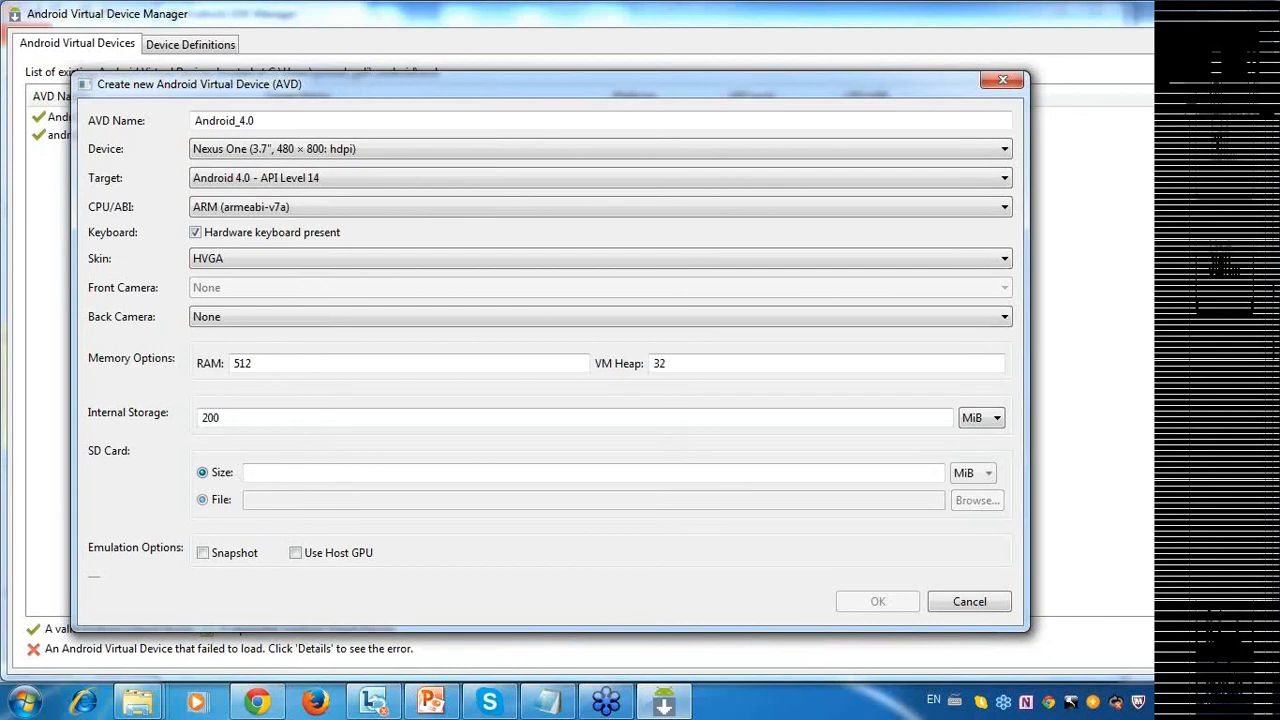
{"action": "left_click", "coordinate": [986, 605]}
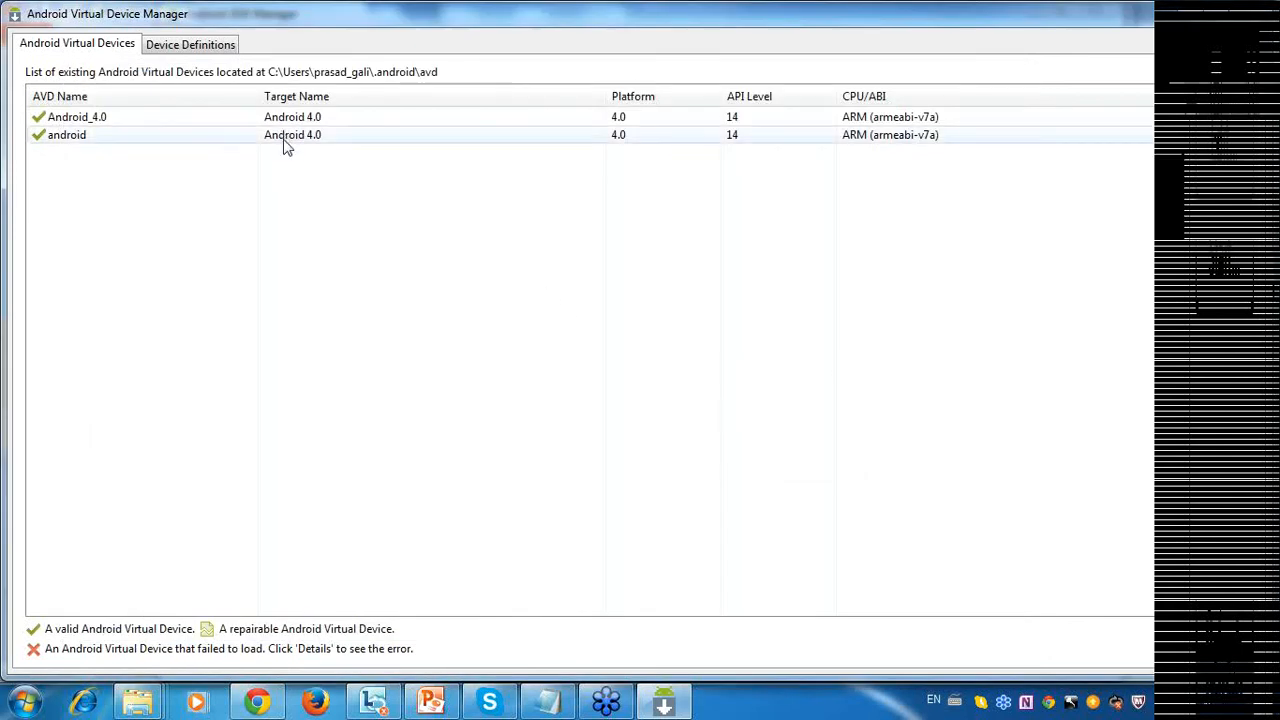
Launch the existing Android_4.0 virtual device with the default launch options.
{"action": "left_click", "coordinate": [266, 121]}
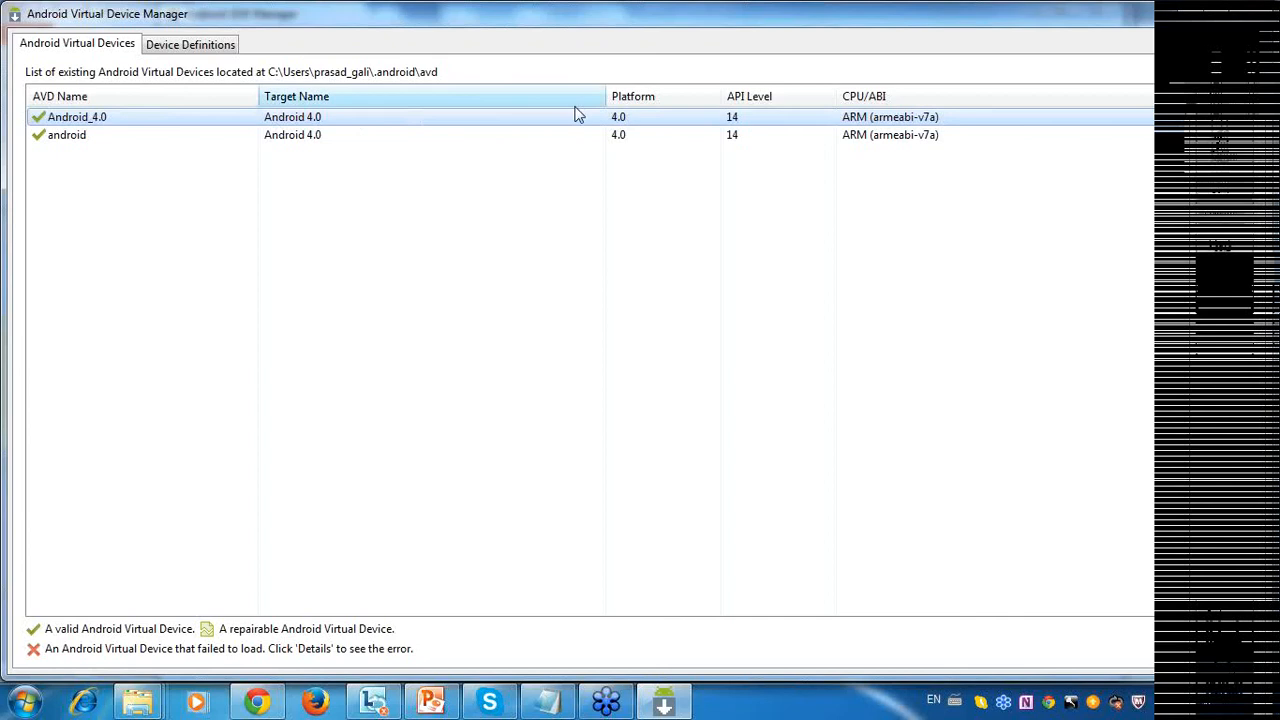
{"action": "left_click", "coordinate": [1209, 237]}
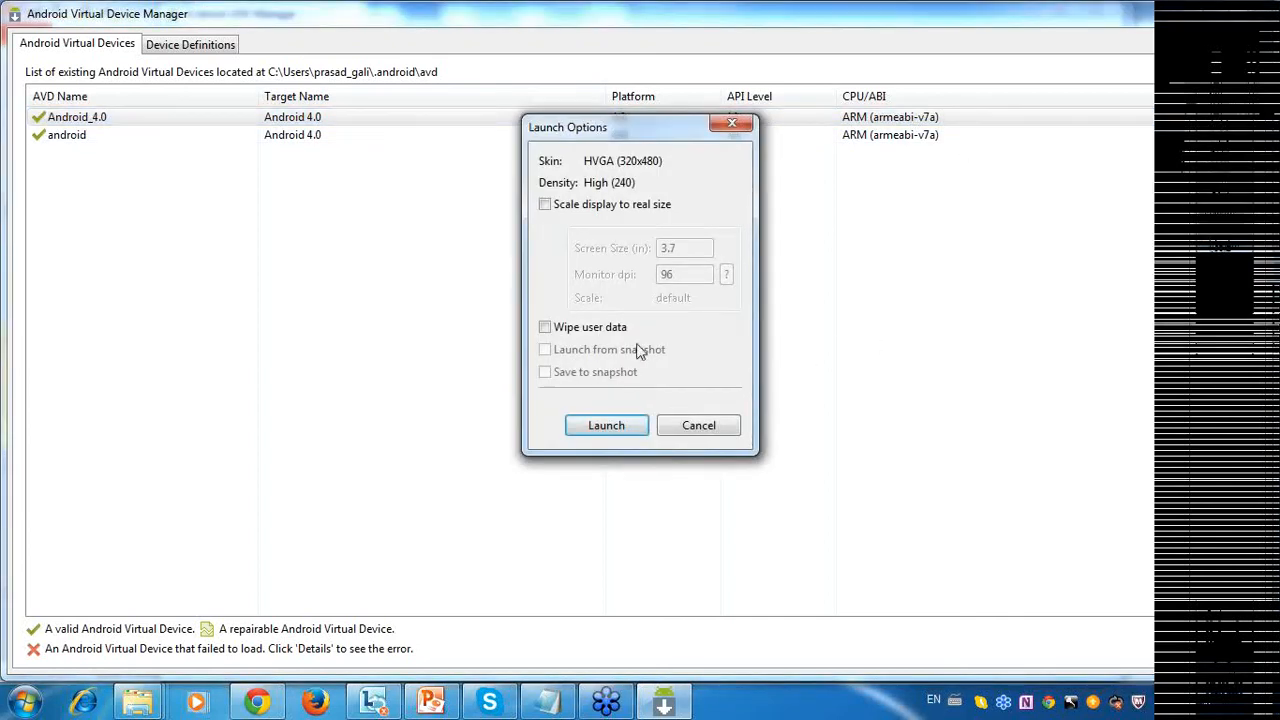
{"action": "left_click", "coordinate": [585, 425]}
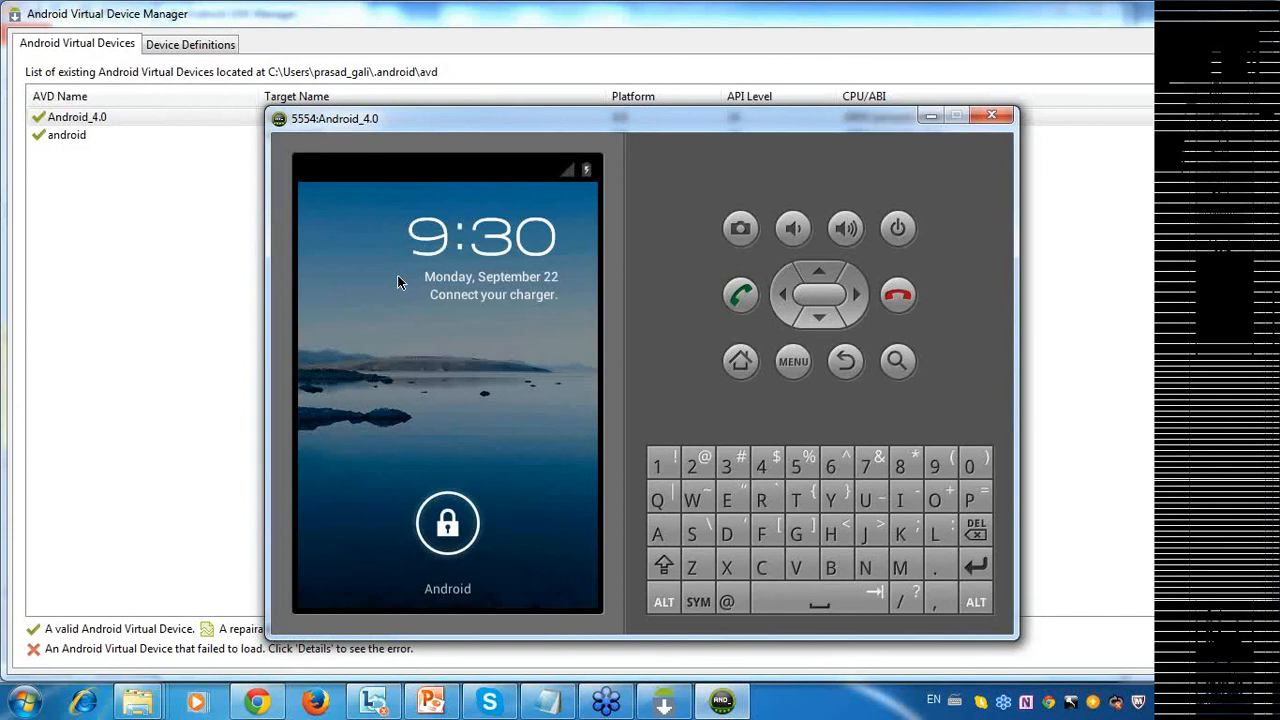
Unlock the Android_4.0 emulator's screen and go to its home screen.
{"action": "left_click_drag", "start_coordinate": [457, 520], "coordinate": [522, 530]}
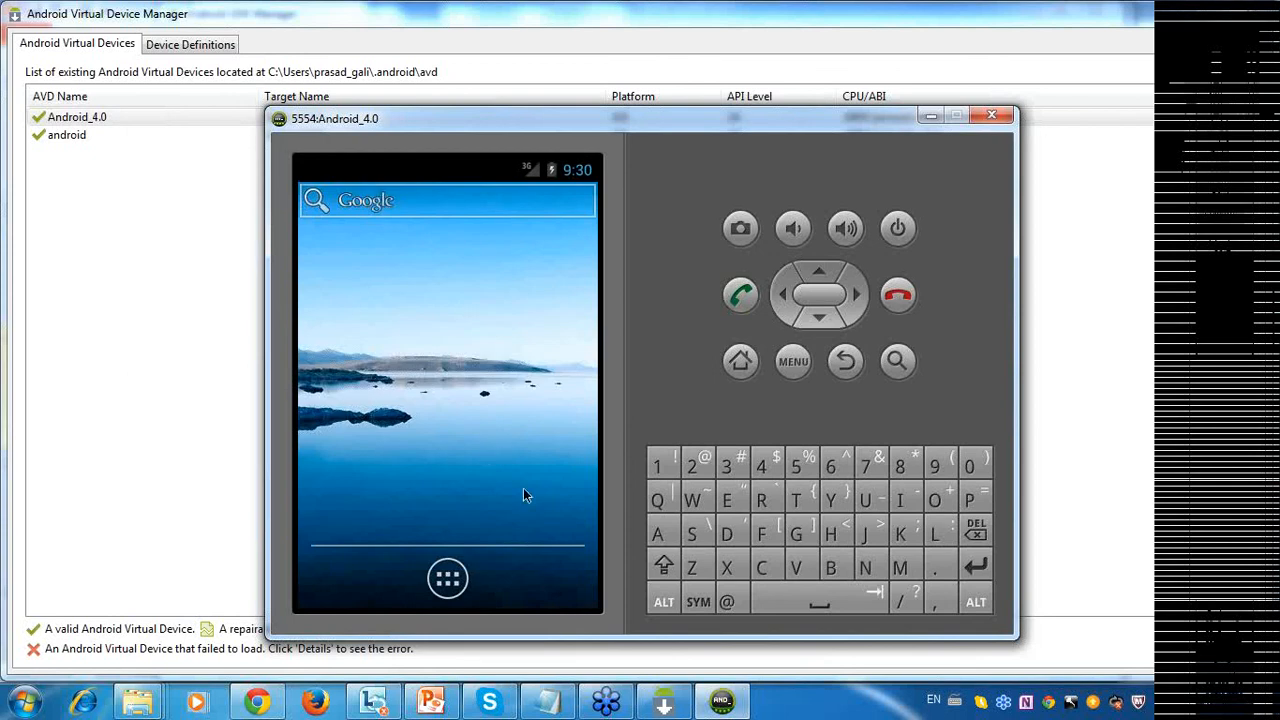
{"action": "left_click", "coordinate": [745, 364]}
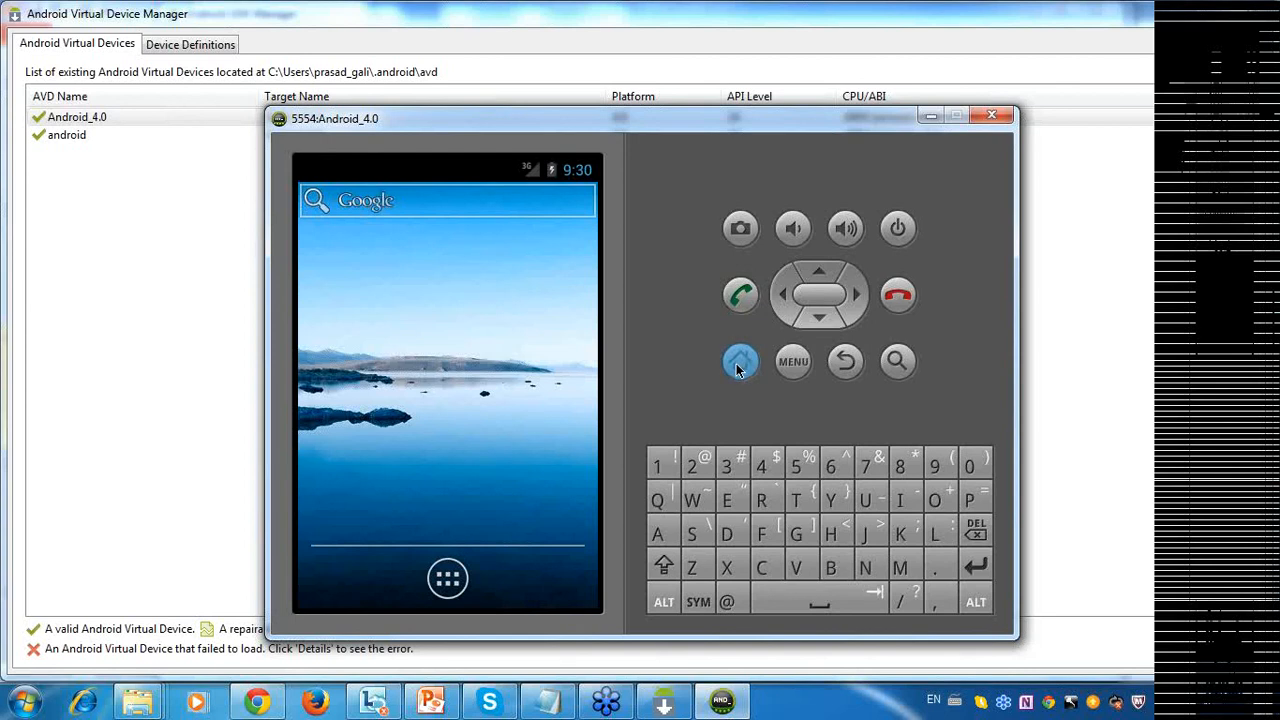